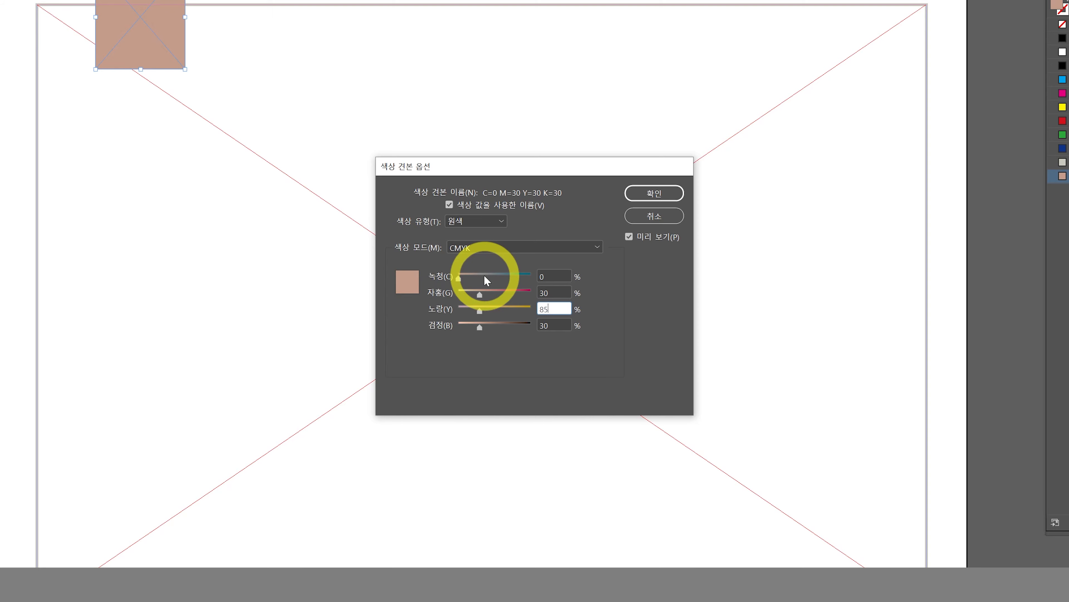
Step: Finish defining the yellow swatch as C=0 M=25 Y=85 K=0 and apply the change to the rectangle
key(Tab)
text(0)
key(Tab)
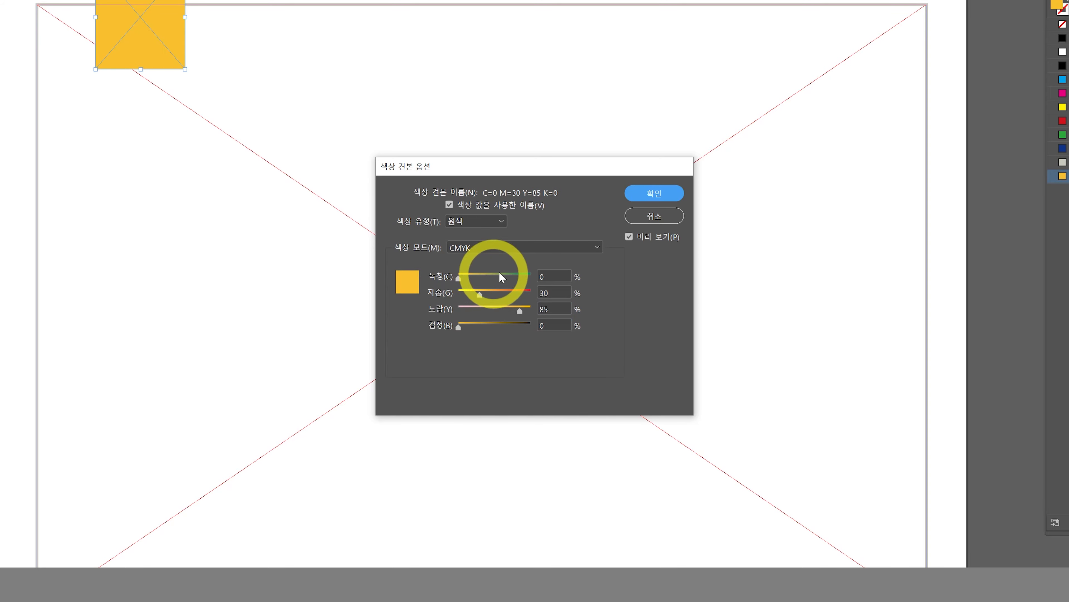
click(551, 293)
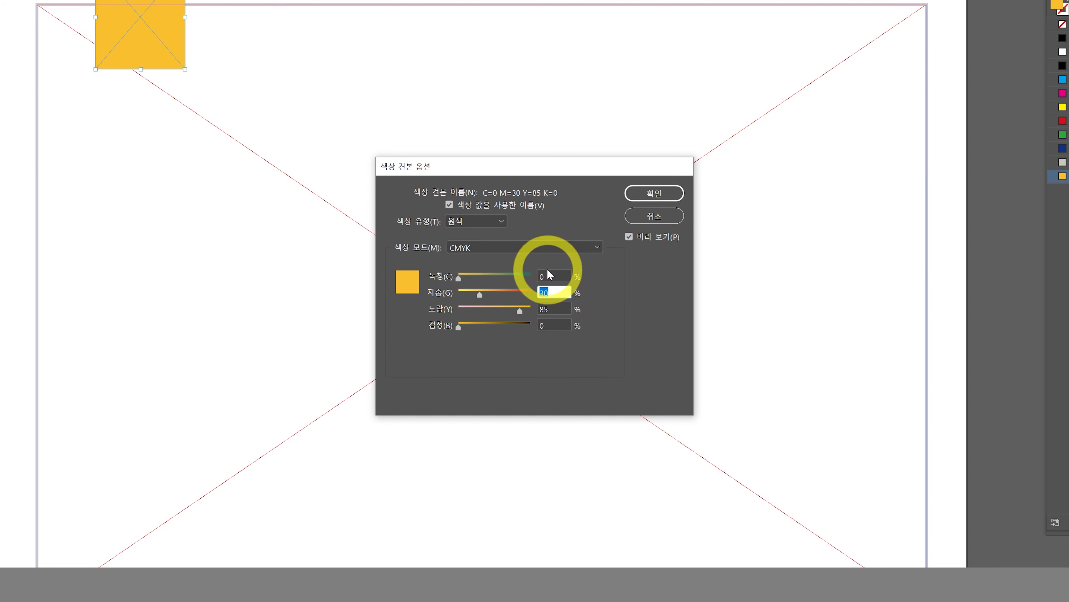
text(25)
key(Tab)
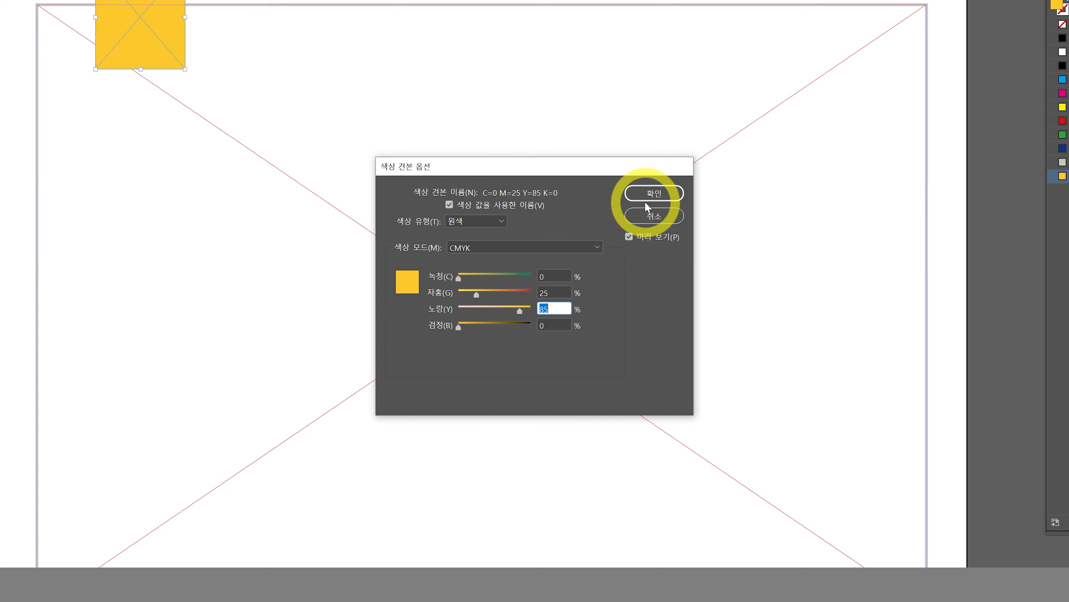
click(653, 194)
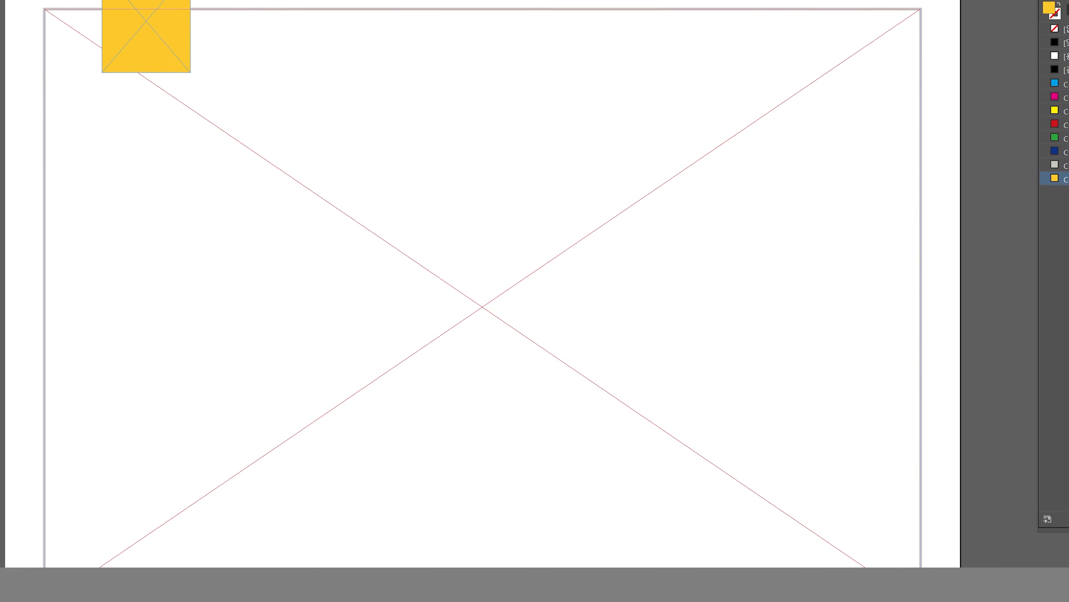
Step: Add an anchor point at the middle of the yellow rectangle's bottom edge with the Pen tool
click(181, 178)
click(138, 67)
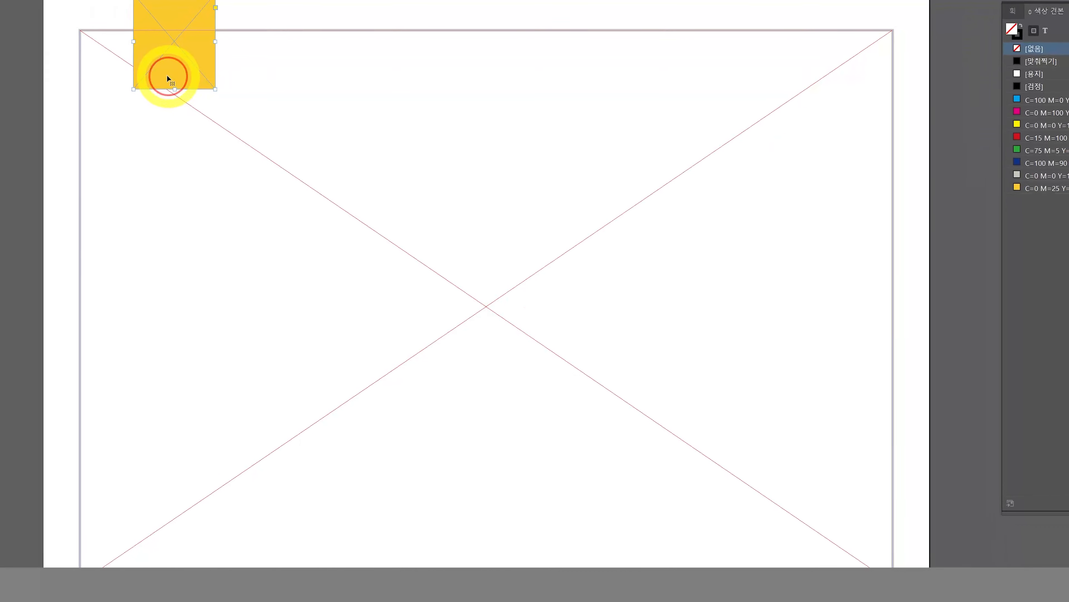
key(z)
drag(32, 19, 365, 197)
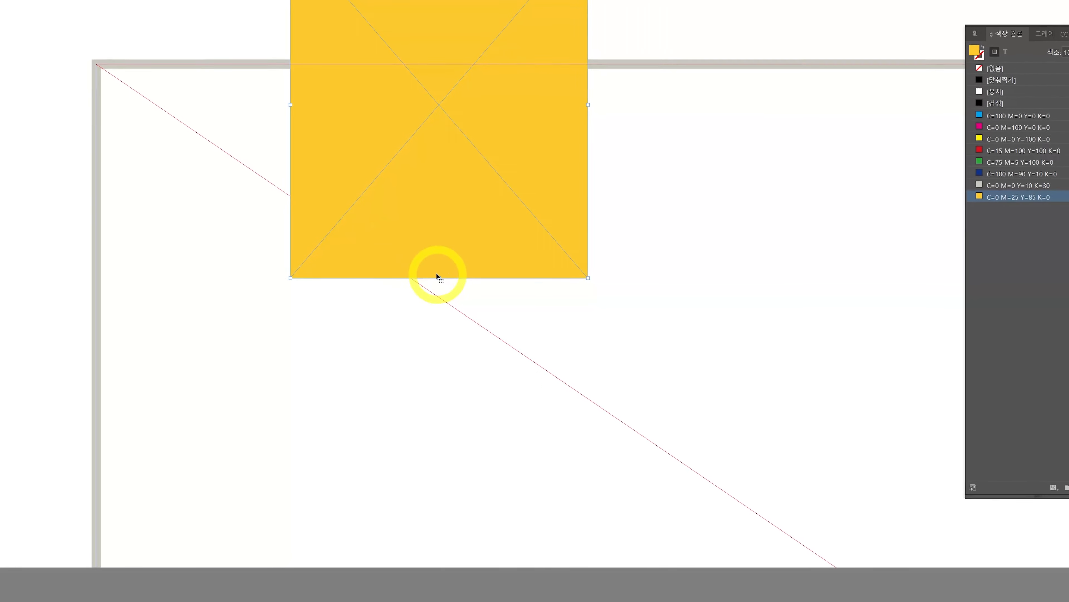
drag(541, 231, 496, 331)
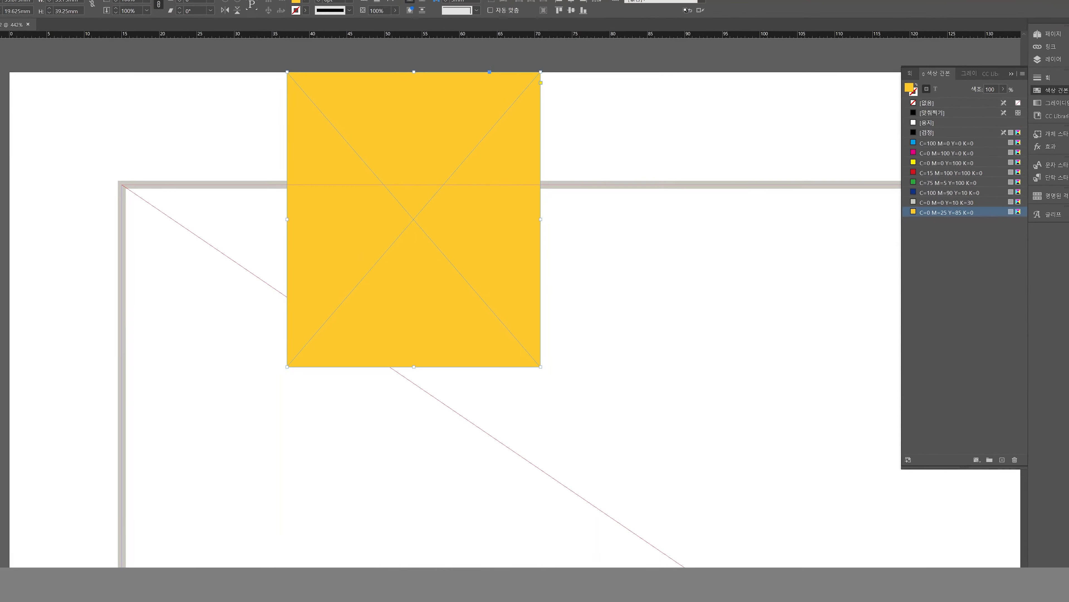
click(0, 112)
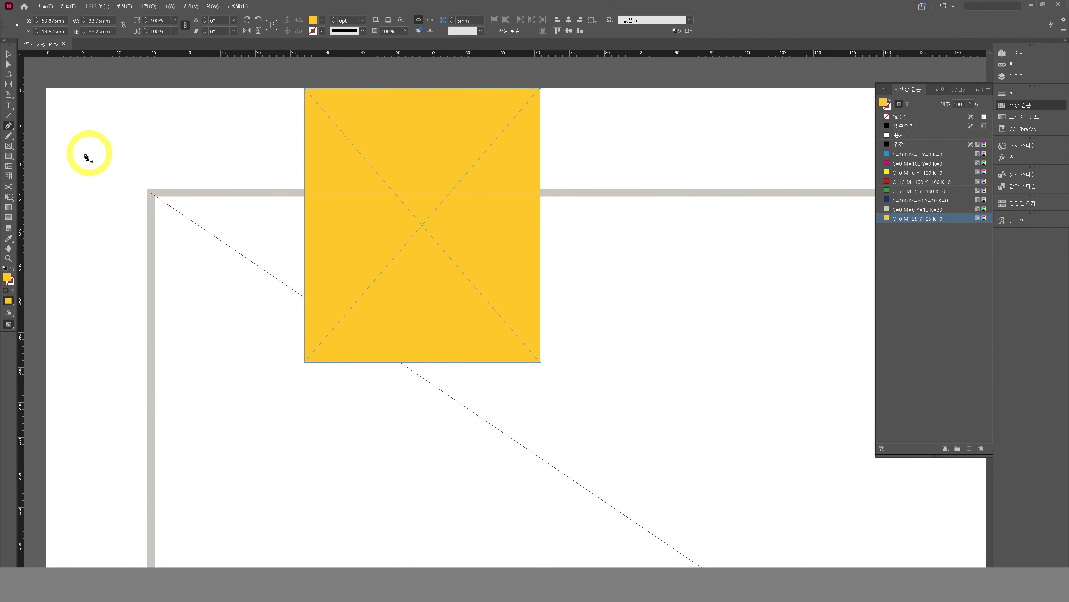
click(7, 126)
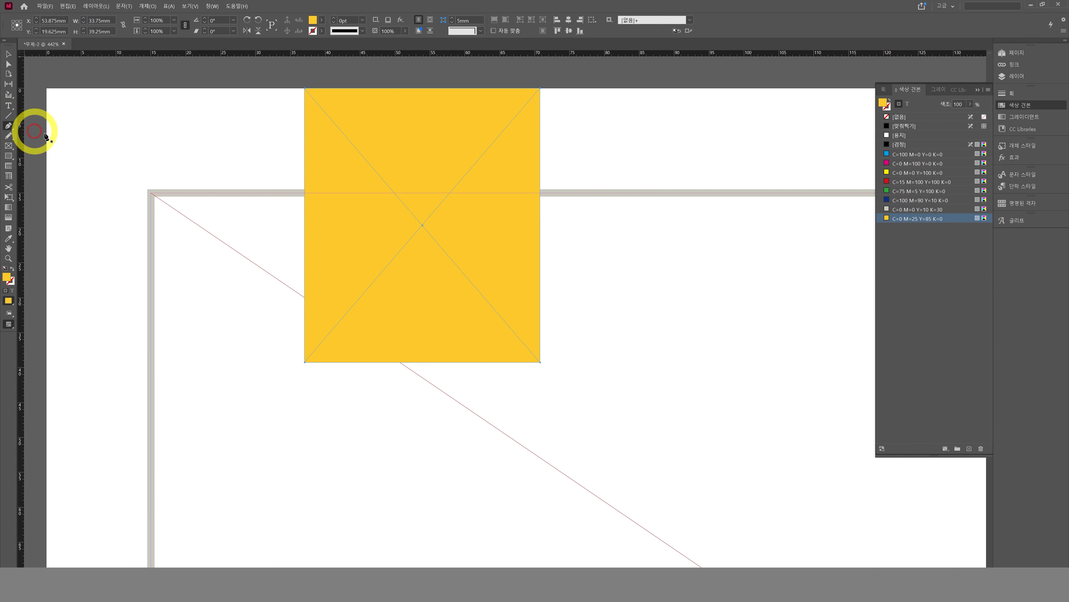
key(p)
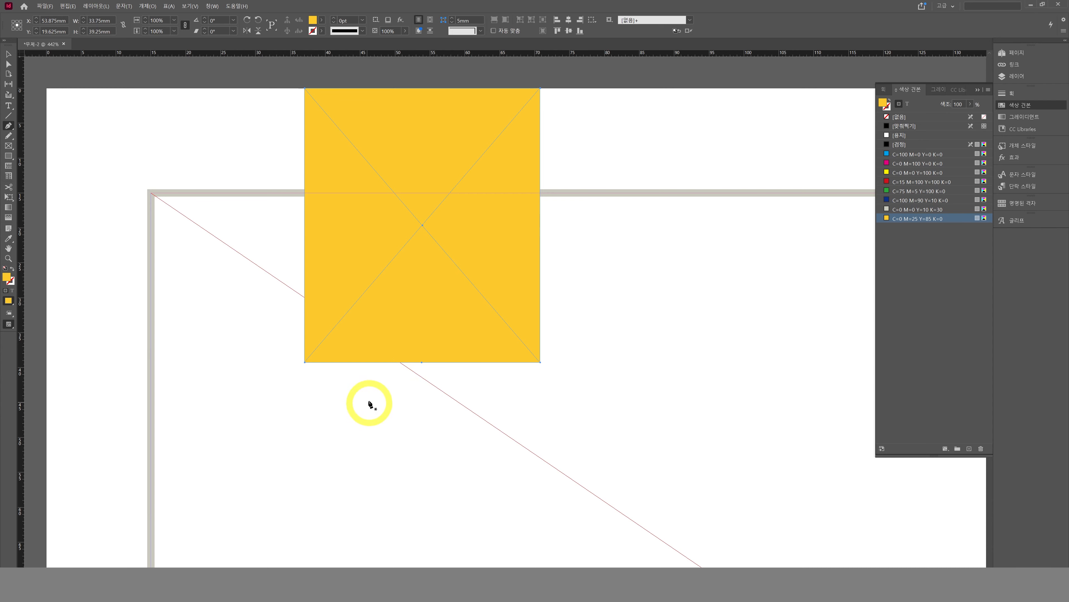
Step: Move the bottom edge's middle anchor point straight up about 6 mm to notch the ribbon, and preview the page
click(8, 64)
click(370, 308)
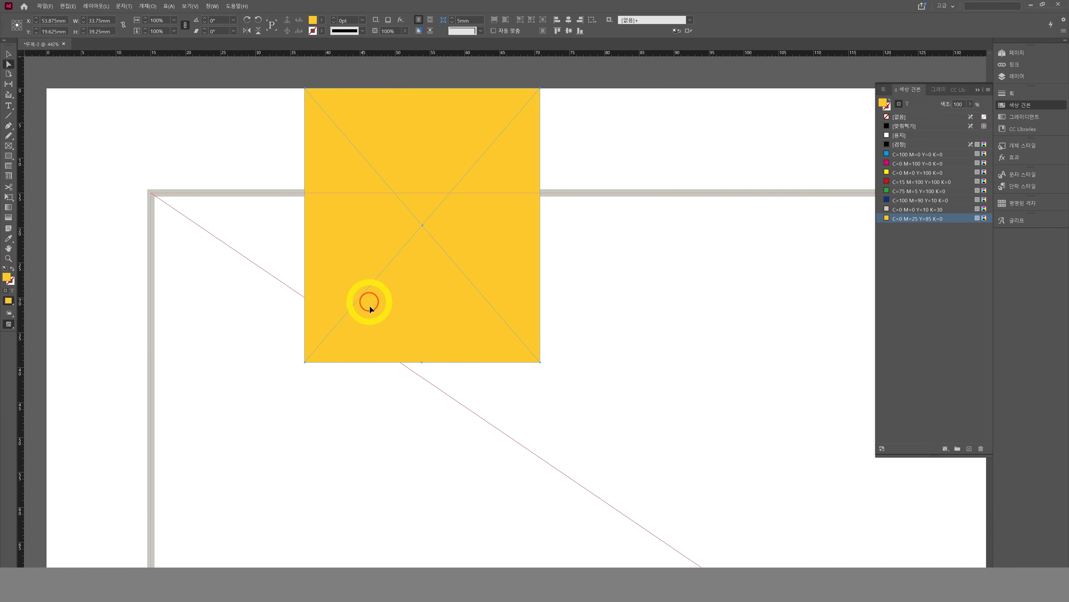
click(428, 374)
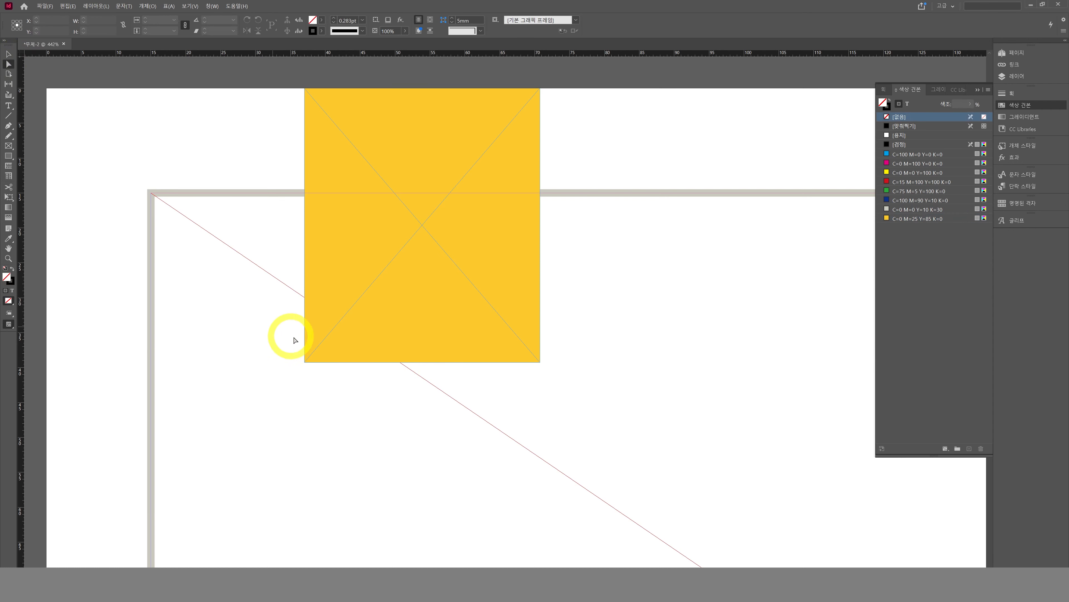
key(a)
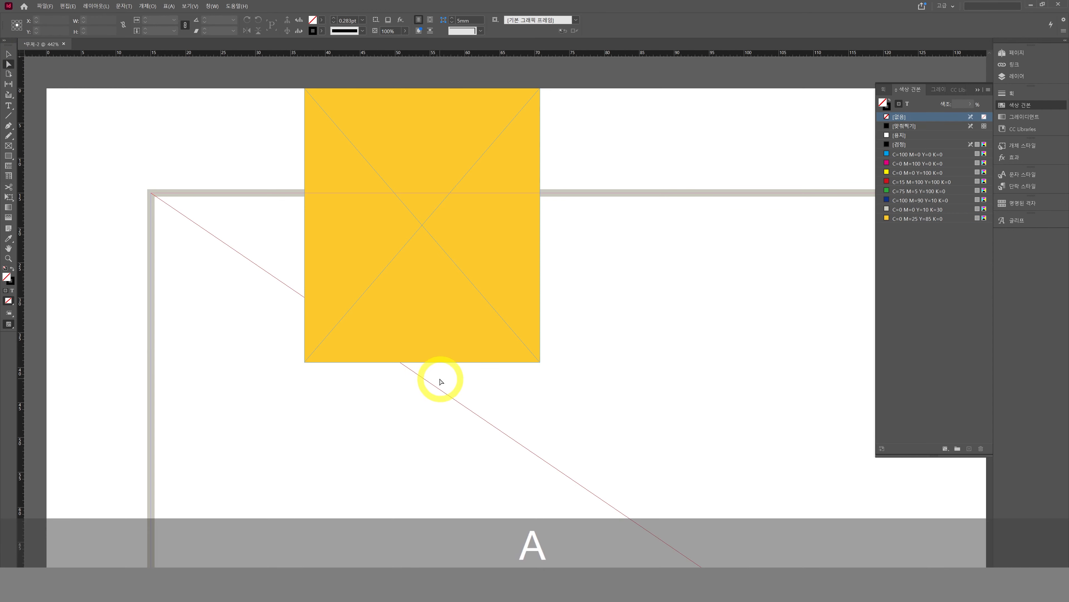
click(396, 344)
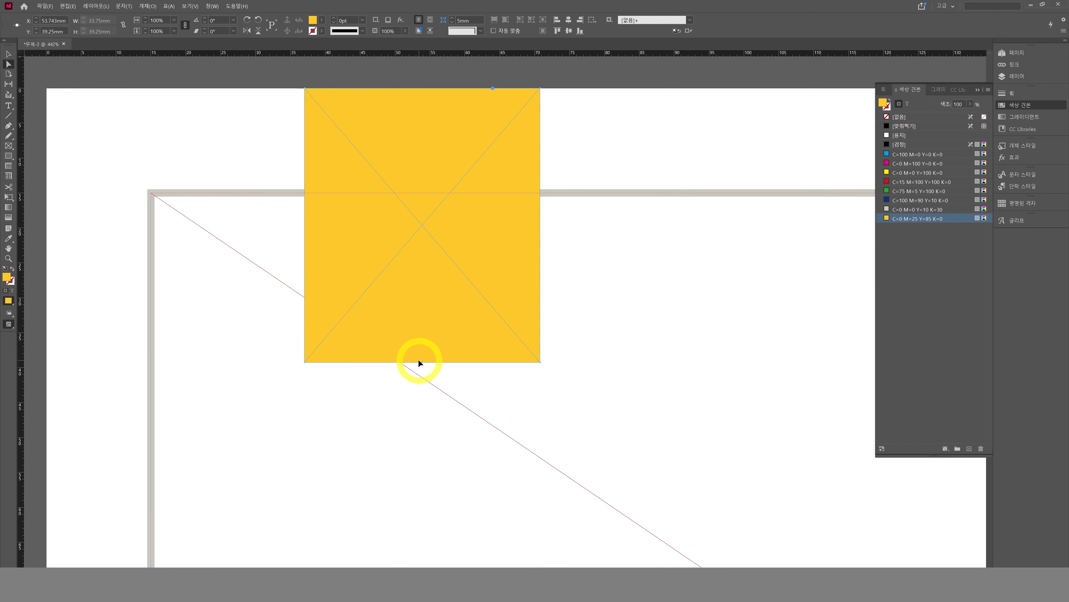
drag(424, 365, 422, 327)
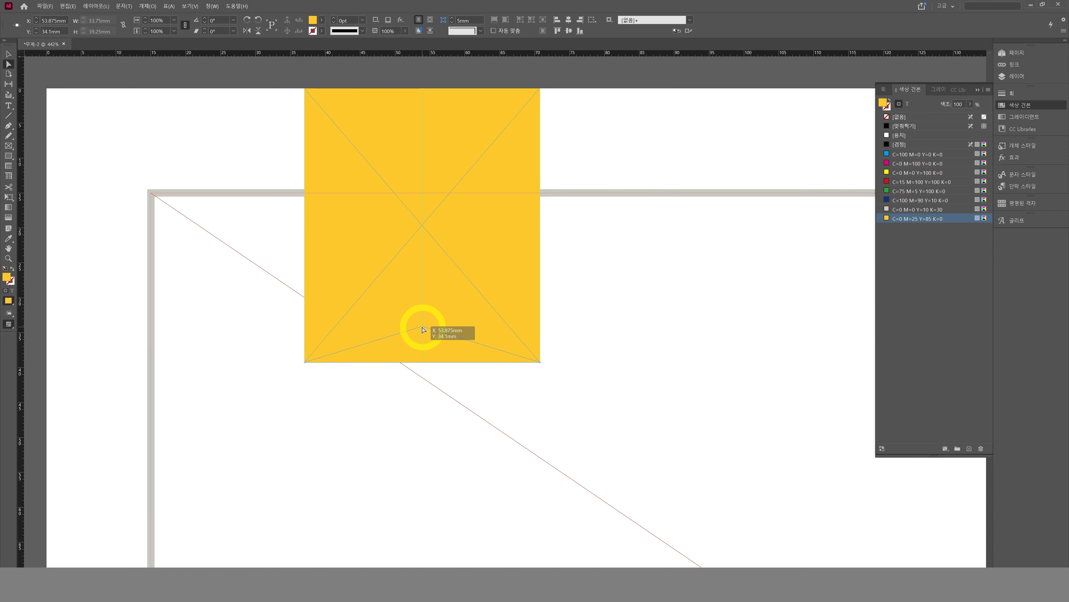
drag(423, 329, 423, 322)
click(406, 420)
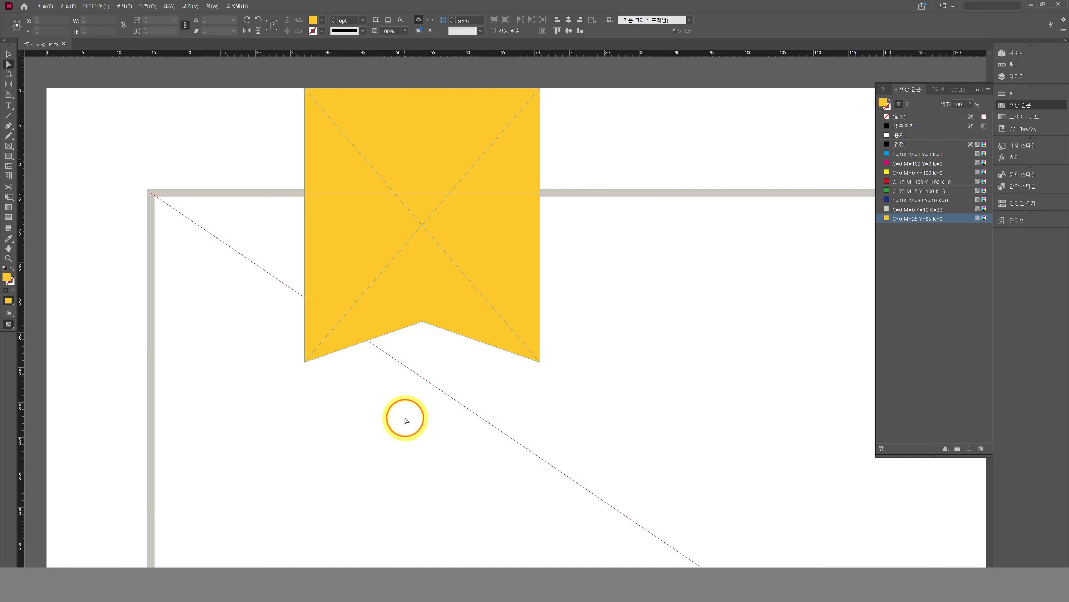
scroll(432, 418, down, 5)
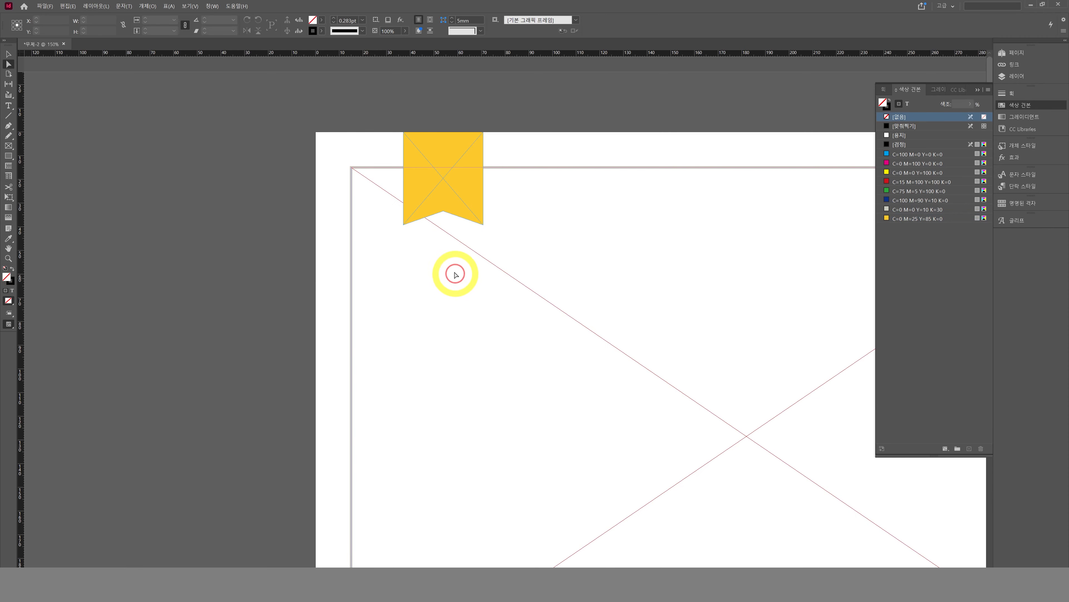
key(w)
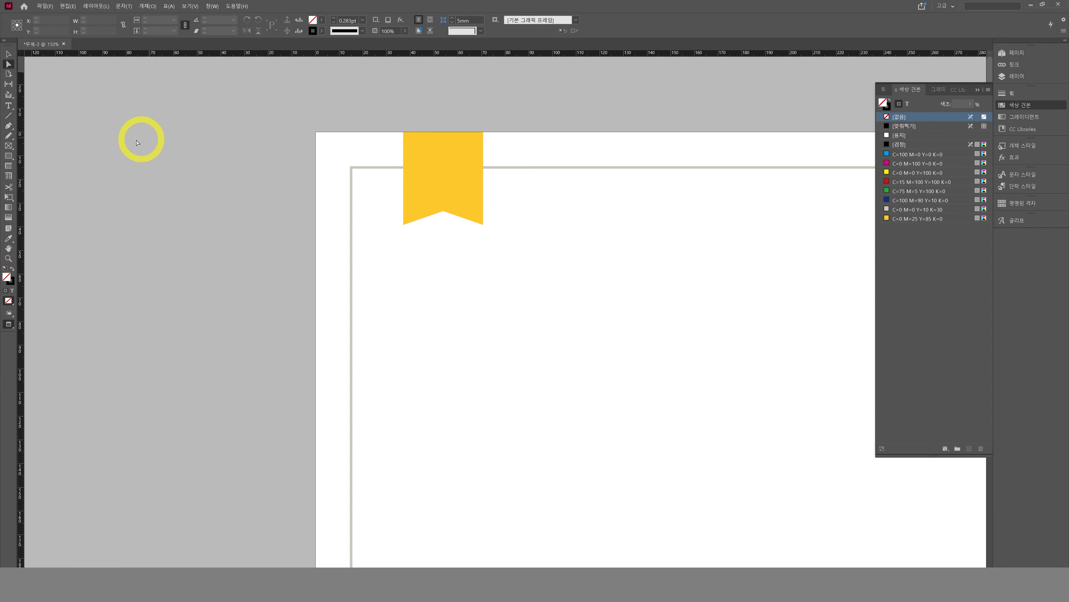
key(w)
Step: Draw a rectangle frame about 38 × 47 mm, fill it with the [용지] (Paper) swatch, and place it below the ribbon
click(8, 146)
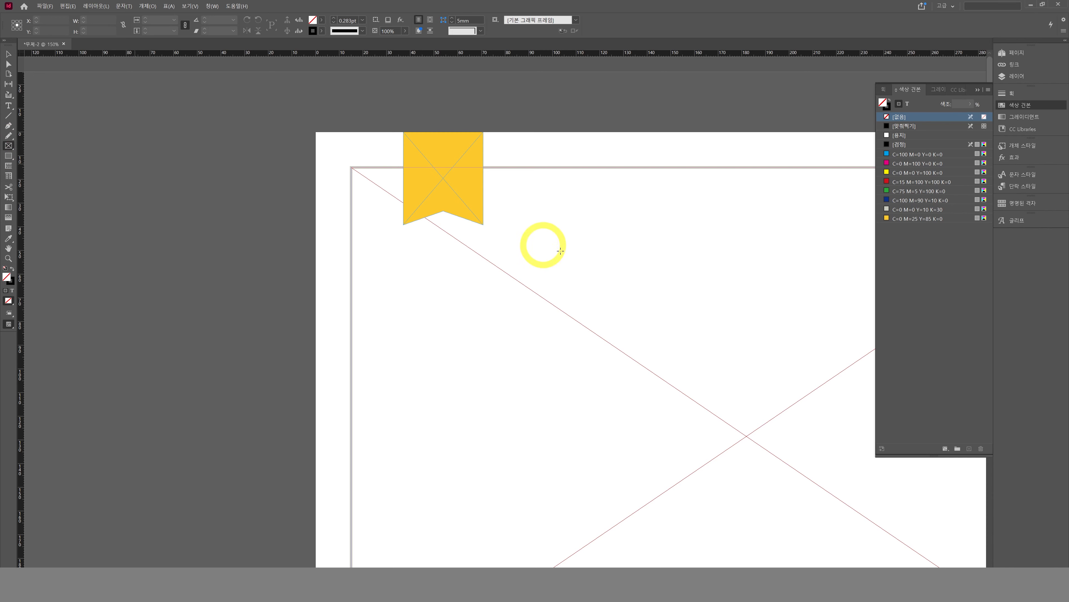
drag(421, 240, 511, 350)
key(v)
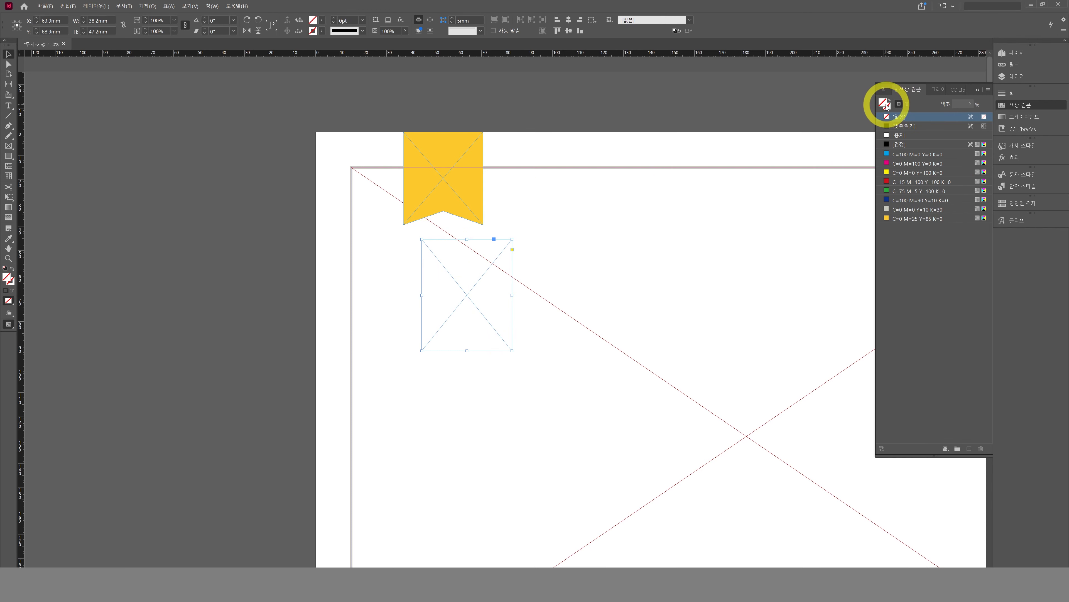
click(888, 134)
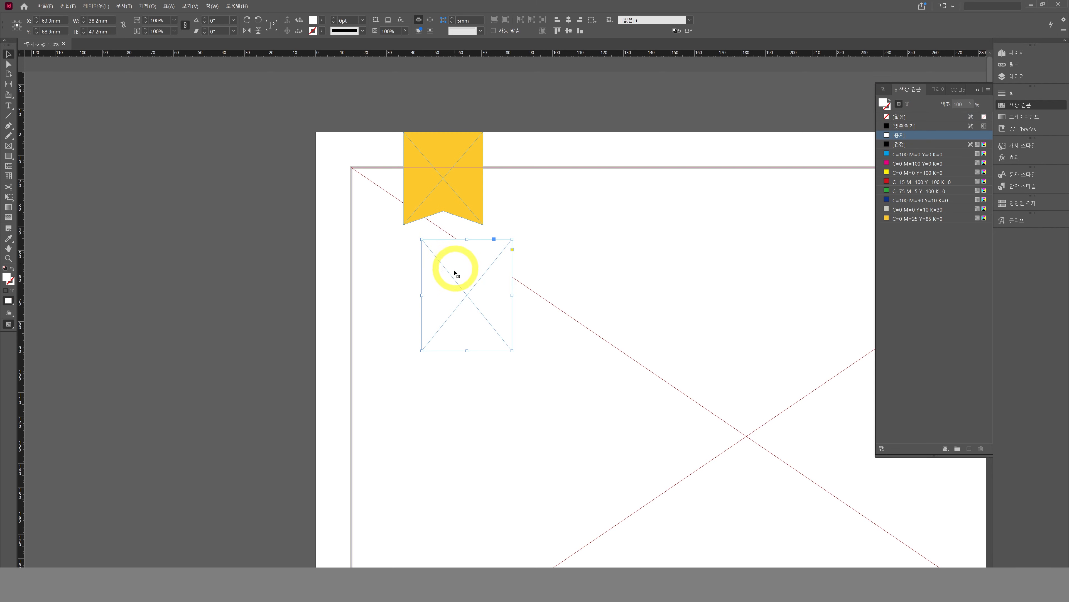
drag(474, 297, 453, 306)
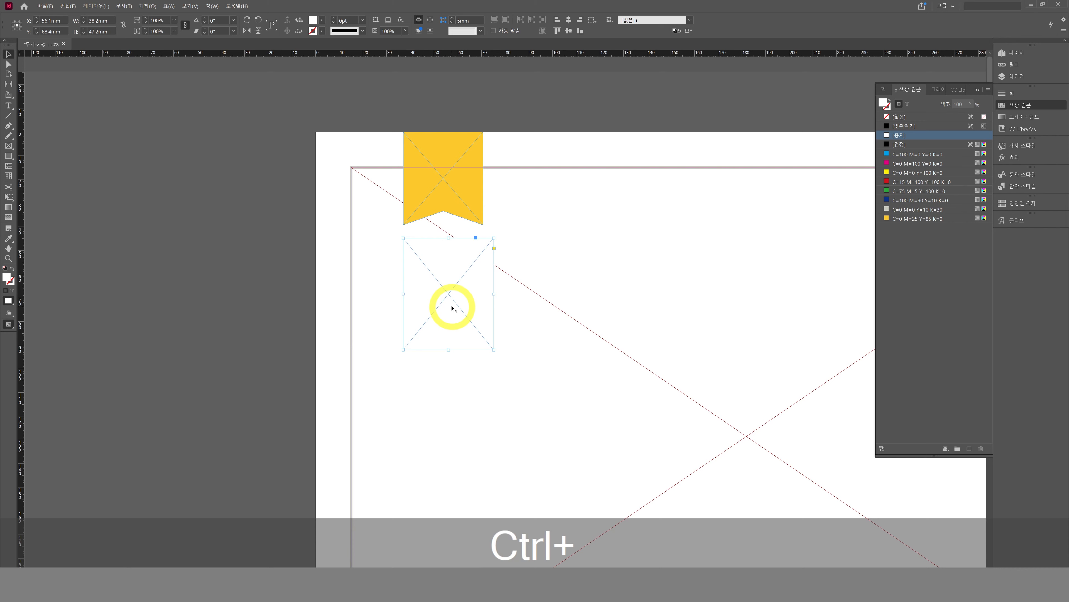
Step: Cut the white rectangle and paste it inside the yellow ribbon shape
key(ctrl+x)
click(425, 200)
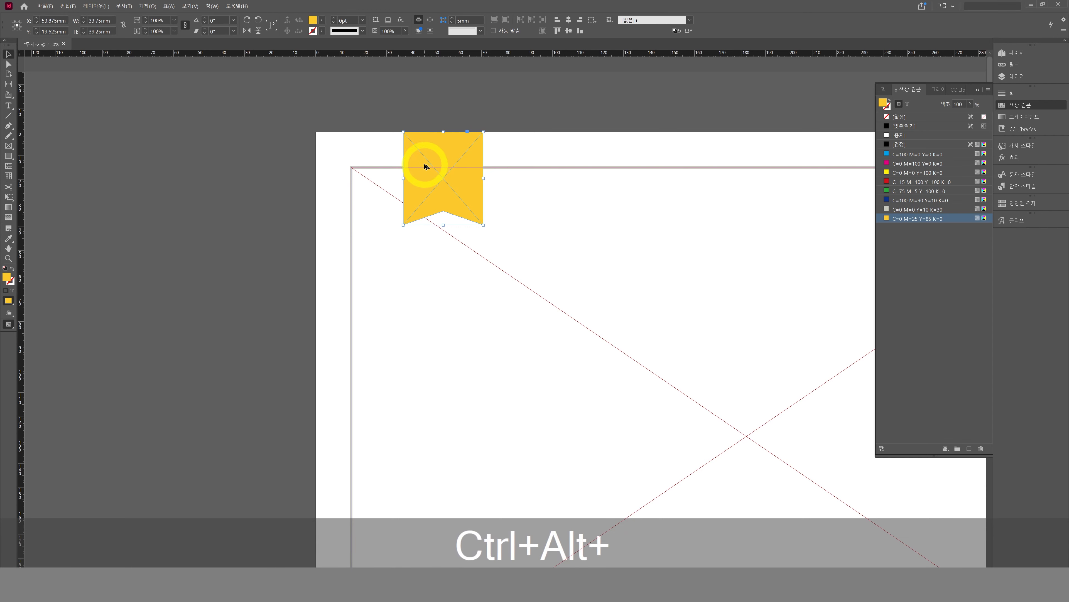
key(ctrl+alt+v)
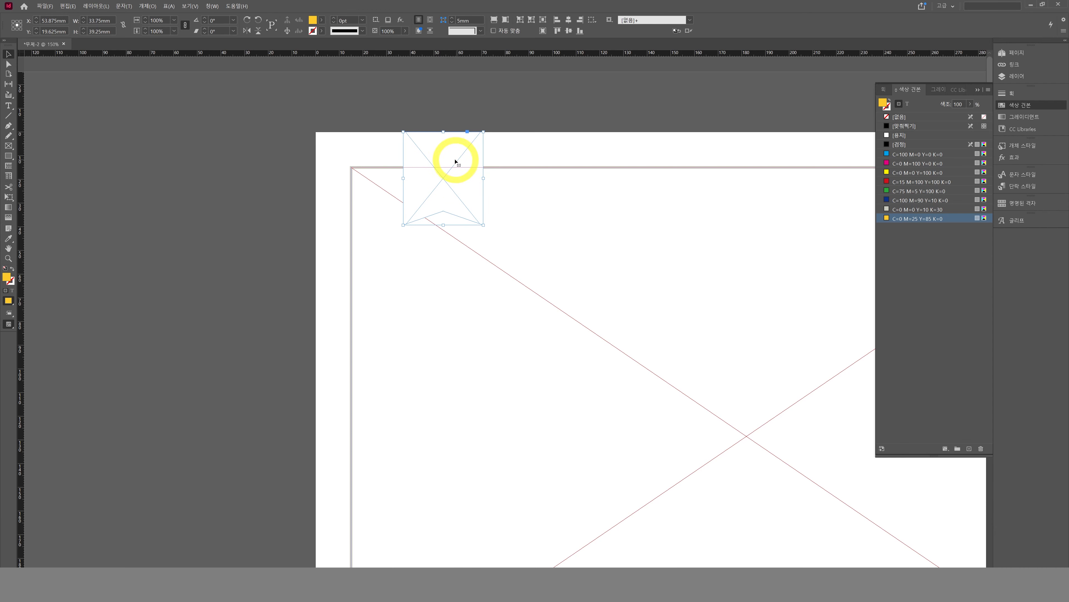
Step: Narrow the nested white rectangle from its right side to 19.1 mm, ending at the ribbon's vertical centre
click(455, 173)
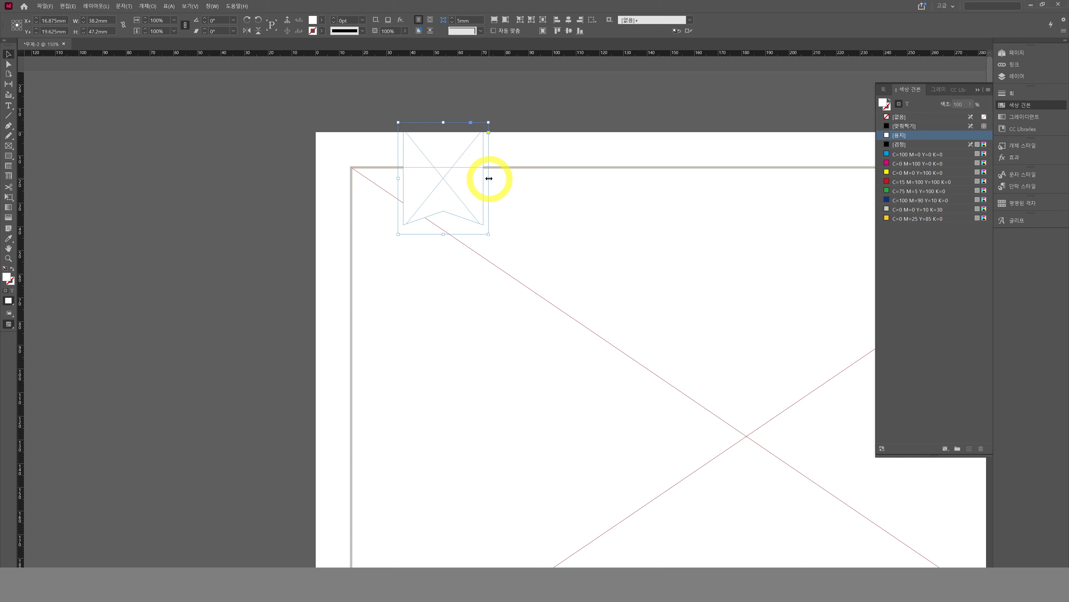
drag(489, 178, 444, 179)
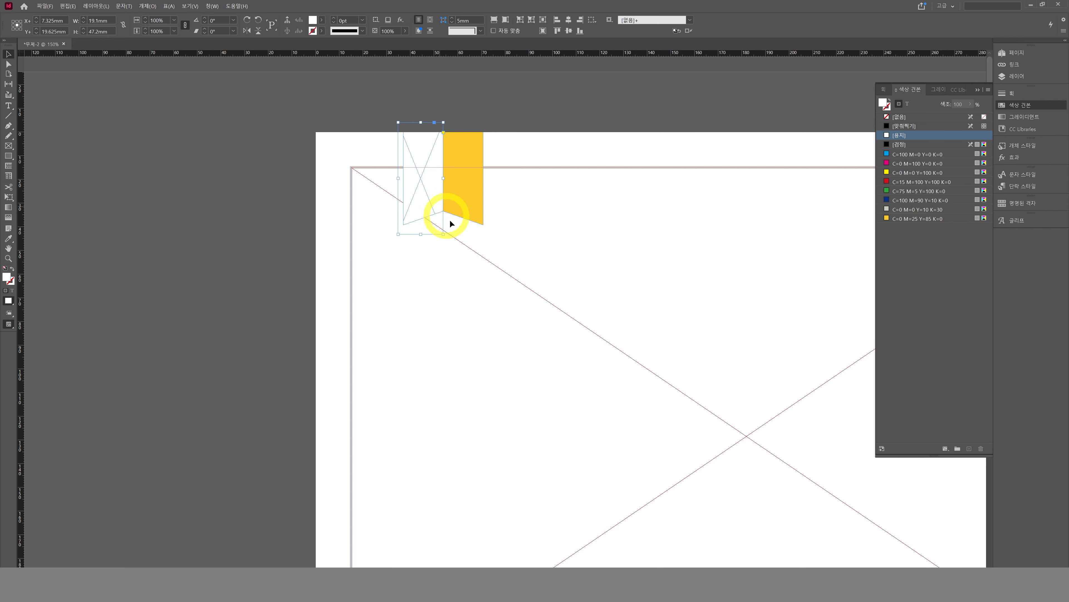
click(478, 310)
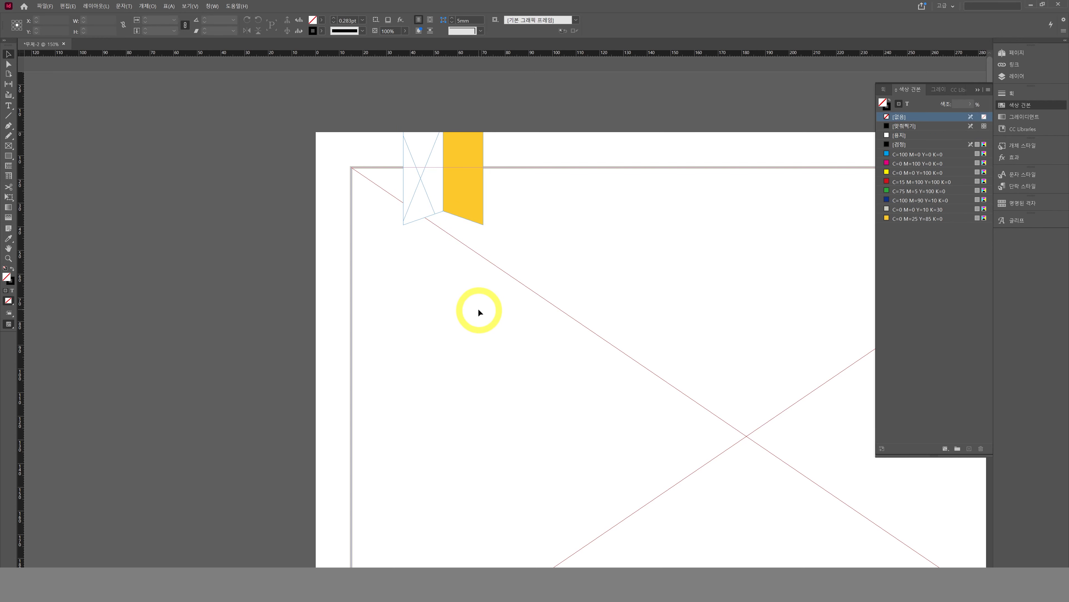
Step: Set the opacity of the white rectangle inside the ribbon to 15% while previewing the page
key(w)
click(435, 195)
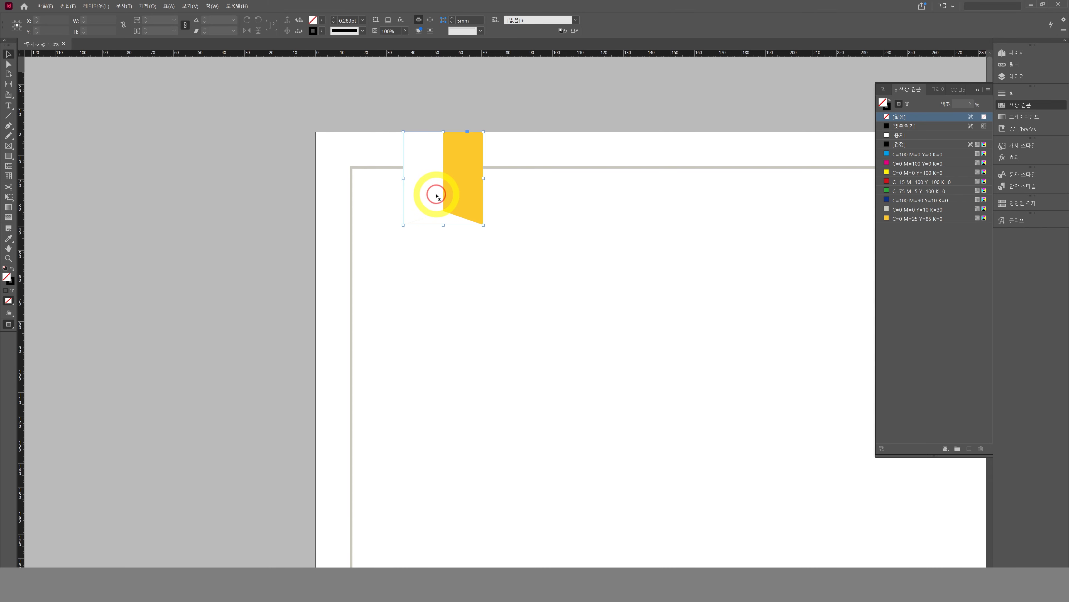
ctrl+click(433, 194)
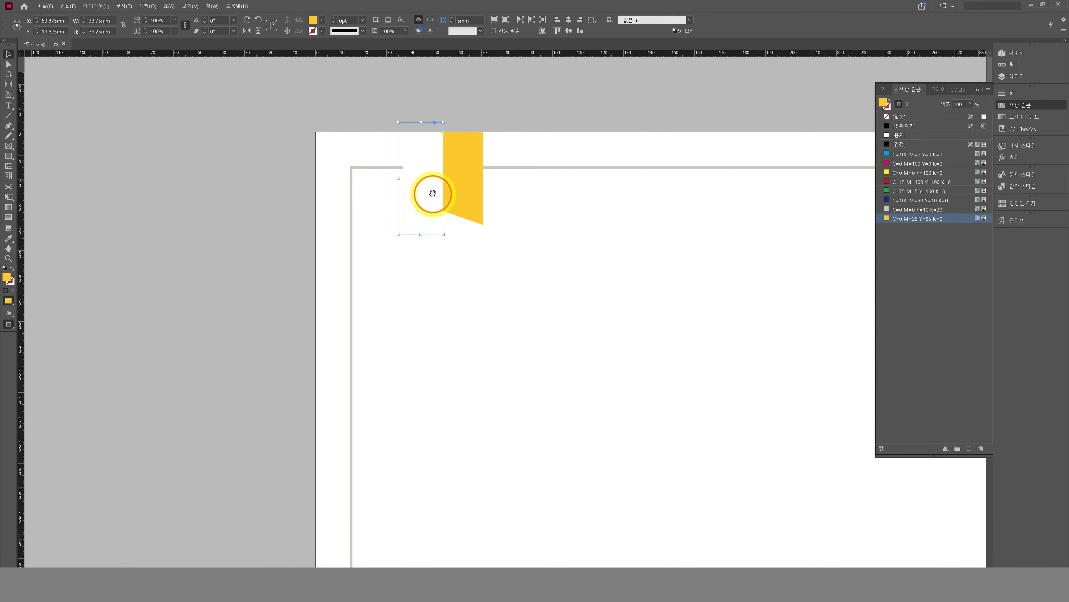
click(388, 31)
text(15)
key(Return)
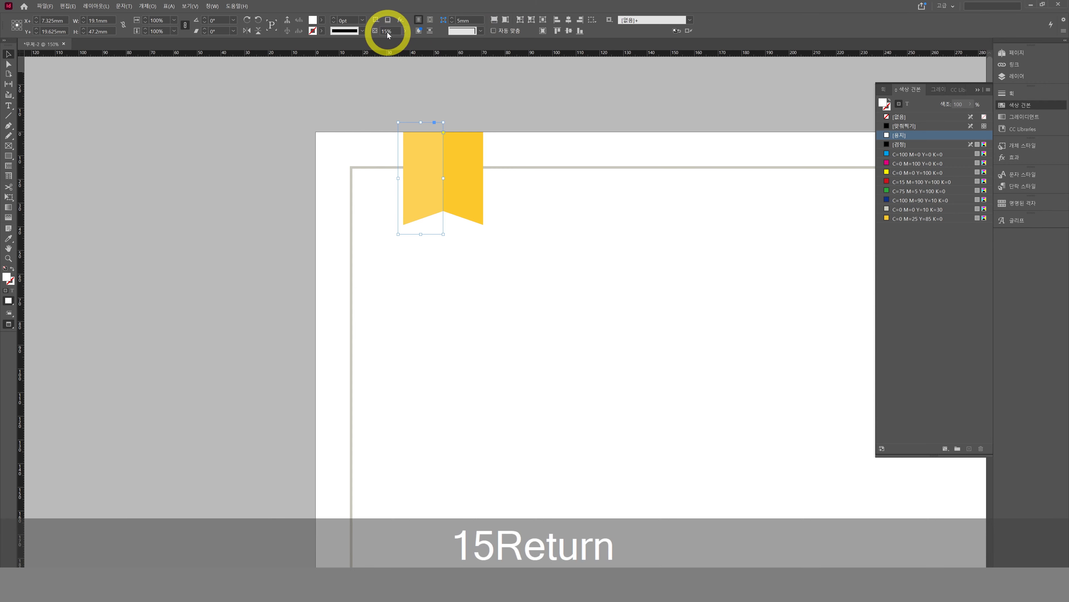
click(541, 307)
key(ctrl+space)
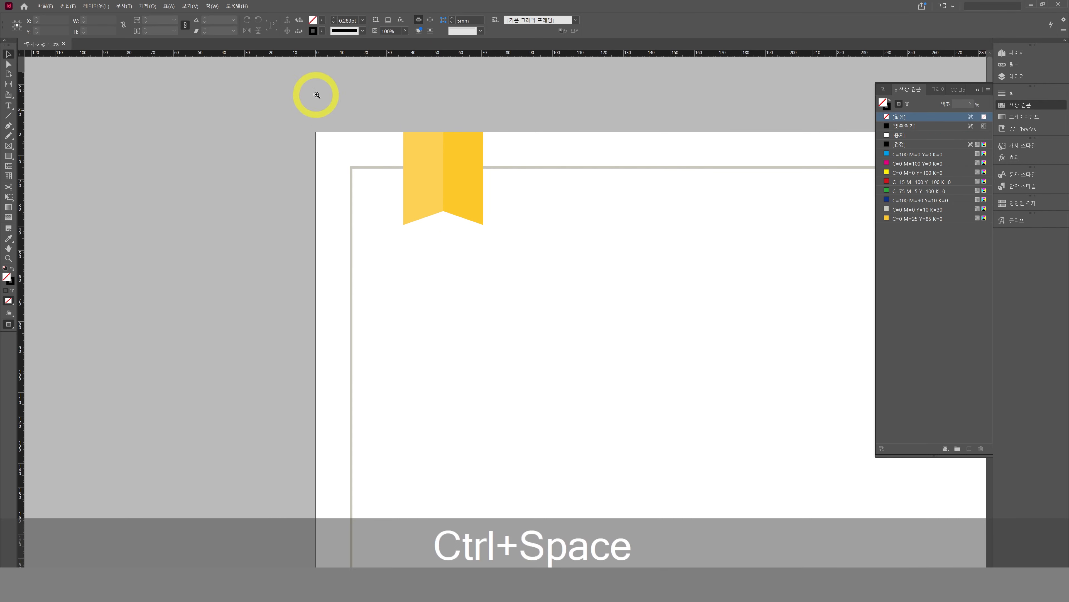
drag(316, 94, 606, 341)
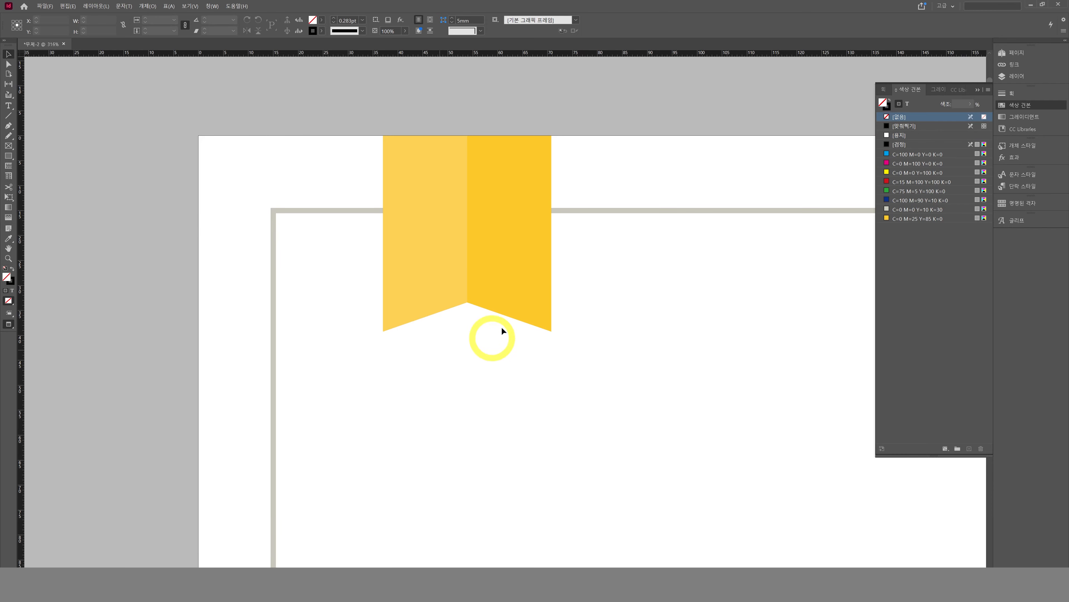
drag(323, 162, 627, 390)
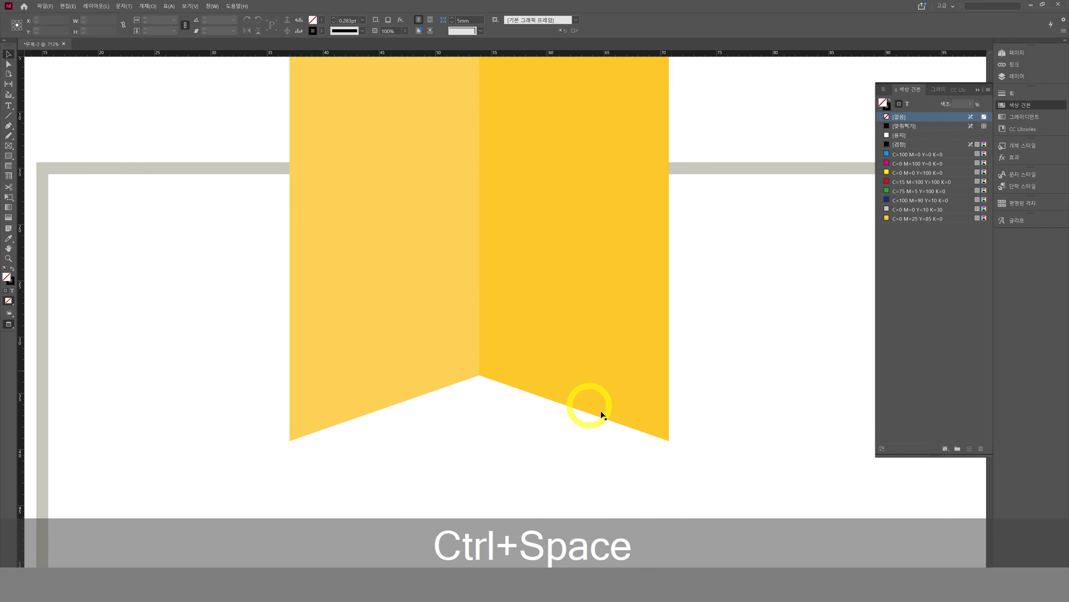
ctrl+alt+click(623, 398)
Step: Create a text frame about 39.6 × 16.6 mm below the ribbon, enter LOGO, and centre the text
key(ctrl+shift+alt+w)
key(space)
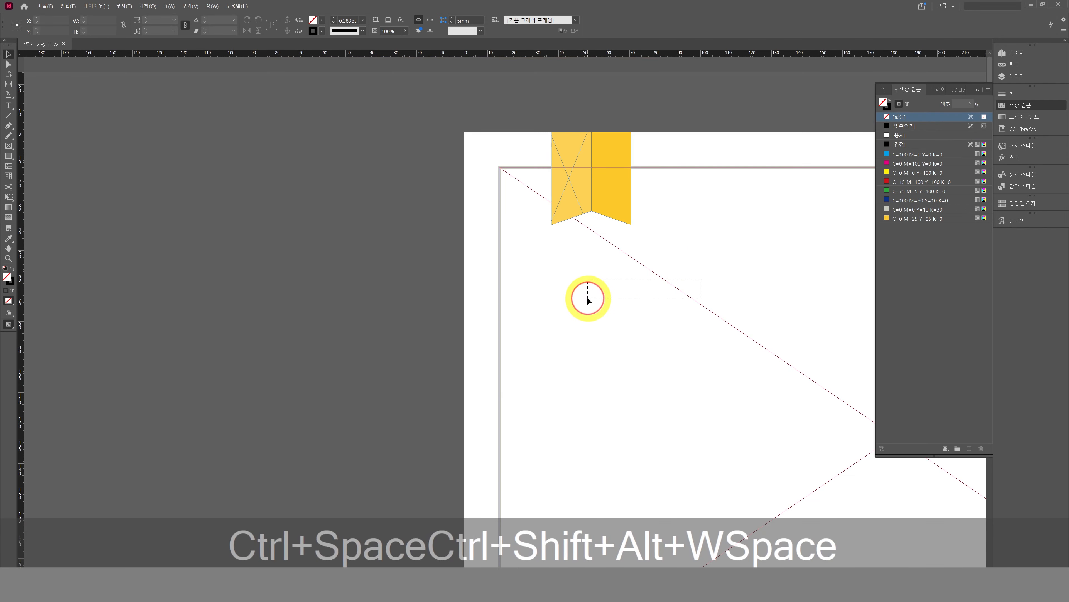
drag(631, 292, 539, 298)
key(t)
drag(449, 271, 542, 310)
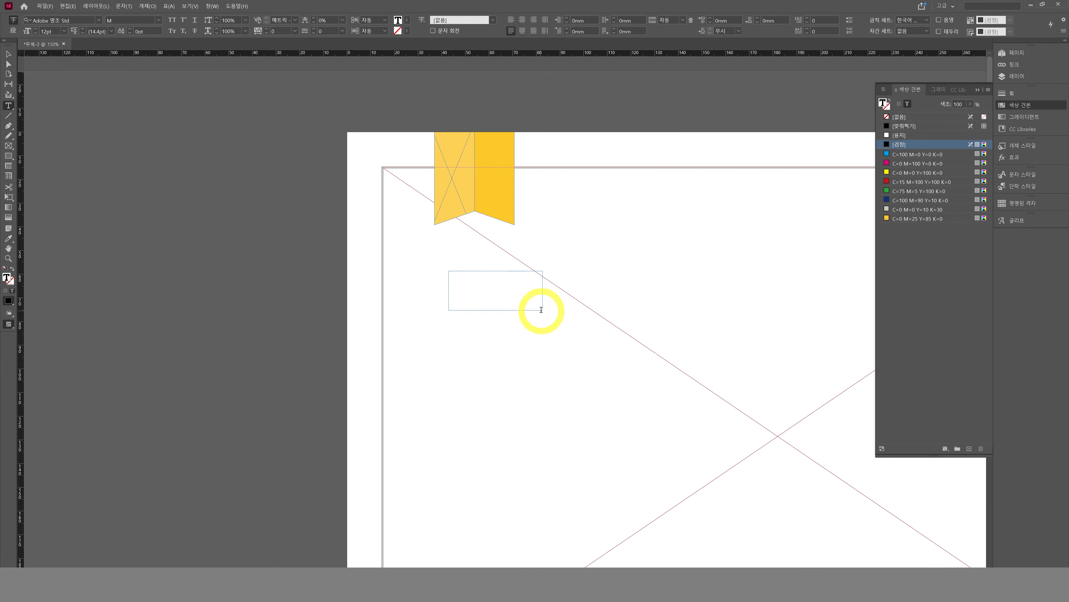
text(LOGO)
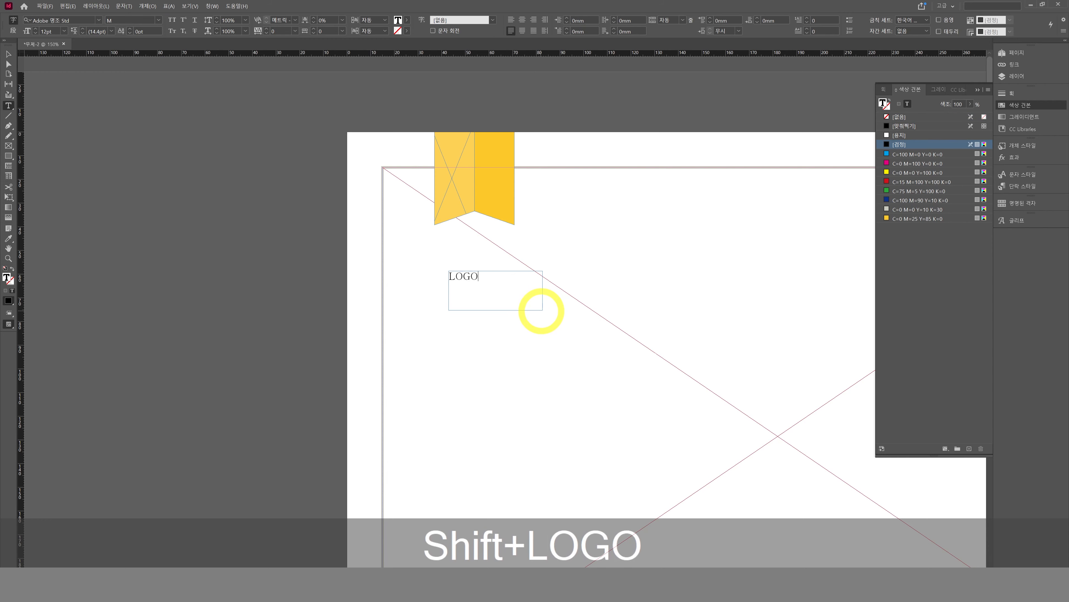
key(ctrl+a)
key(ctrl+shift+c)
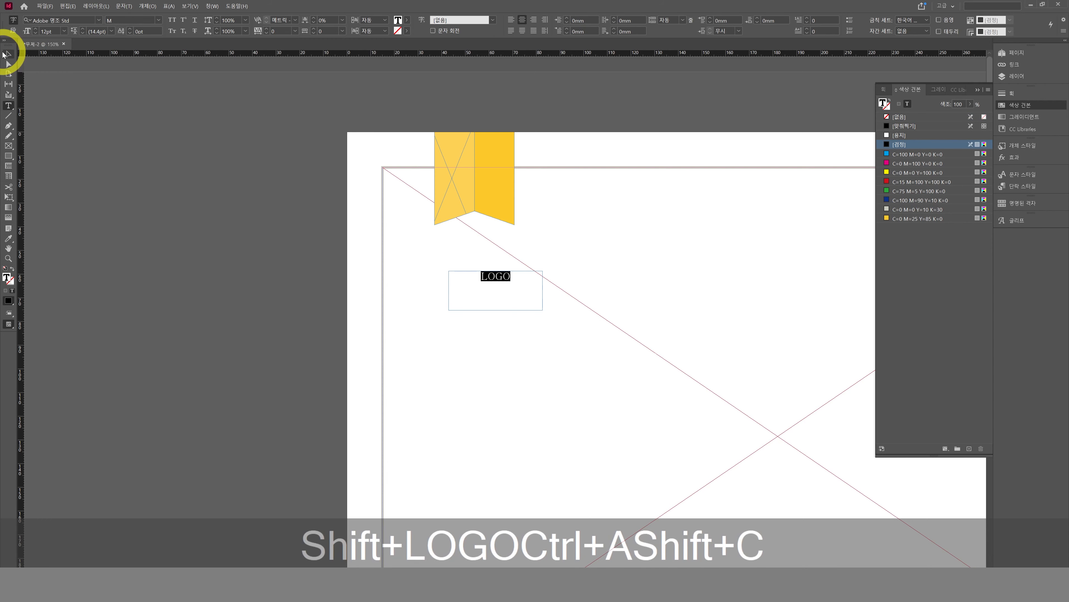
key(Escape)
Step: Set the font of the LOGO text to 카페24 단정해
click(8, 106)
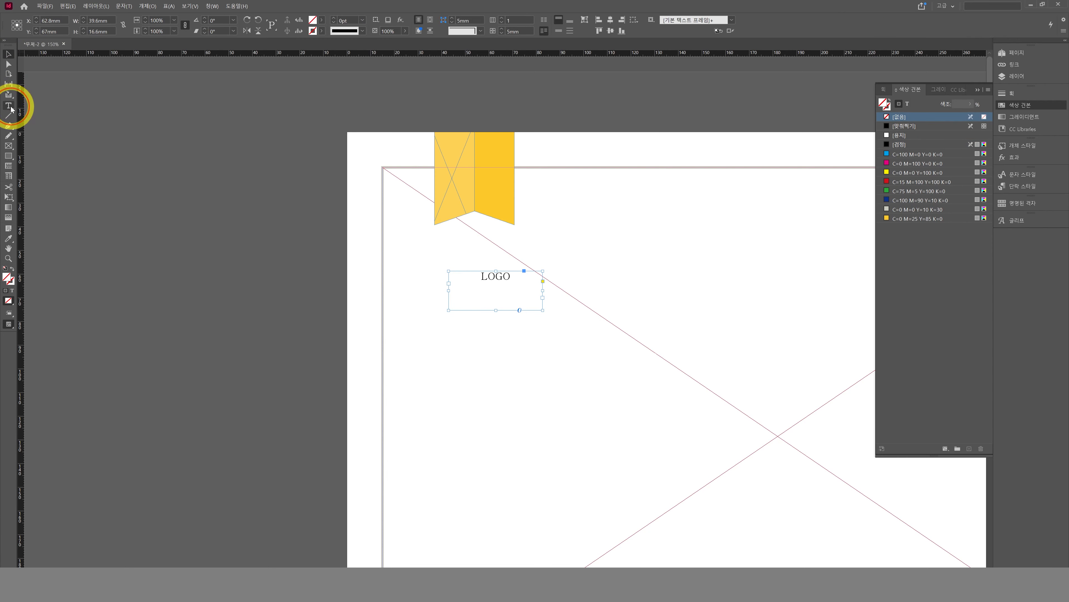
click(64, 19)
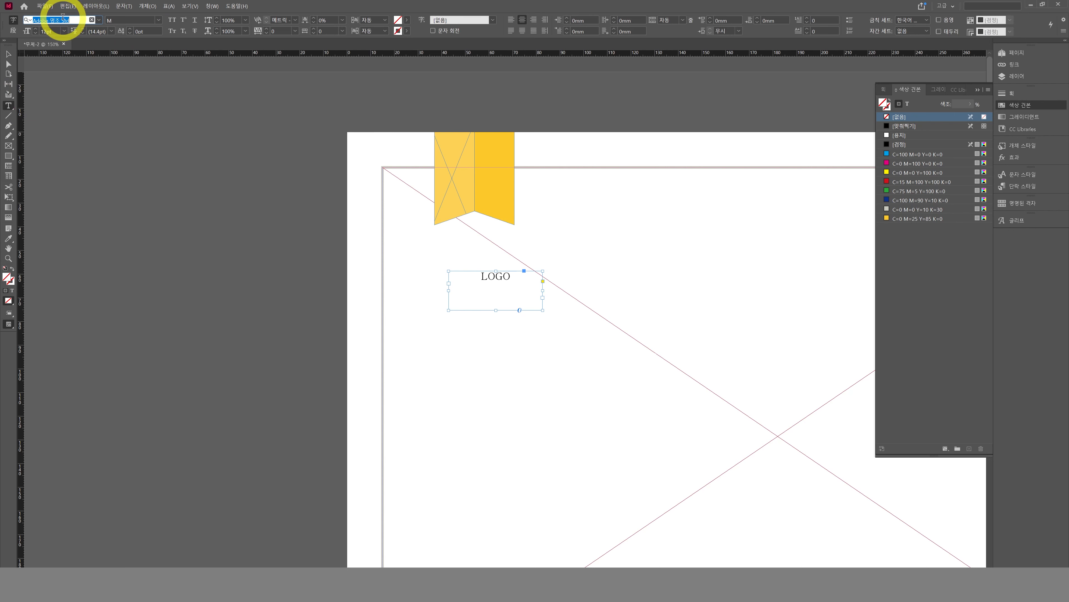
key(Hangul)
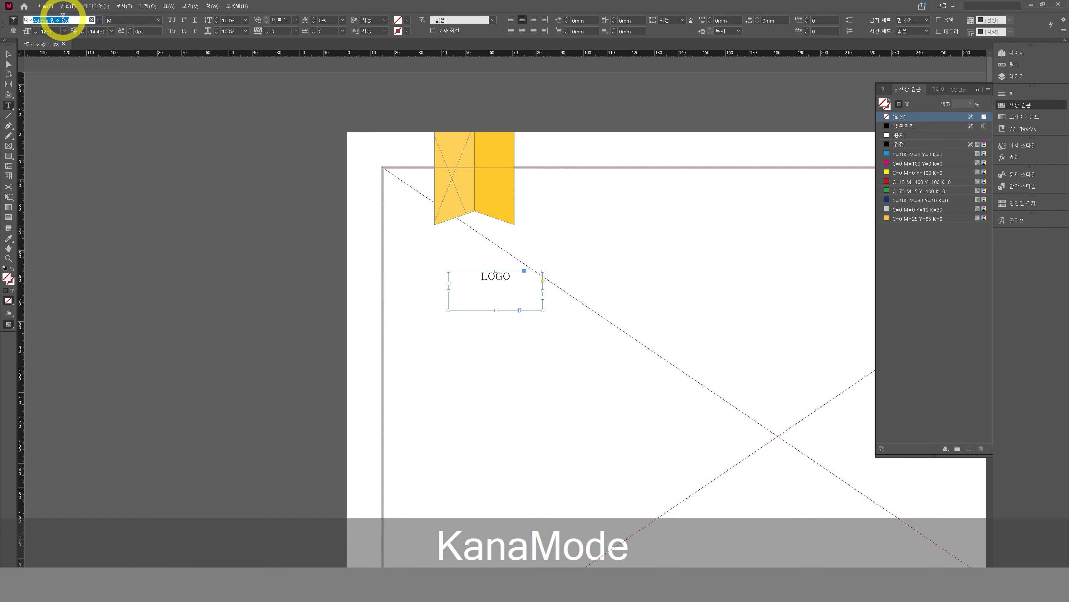
text(카페)
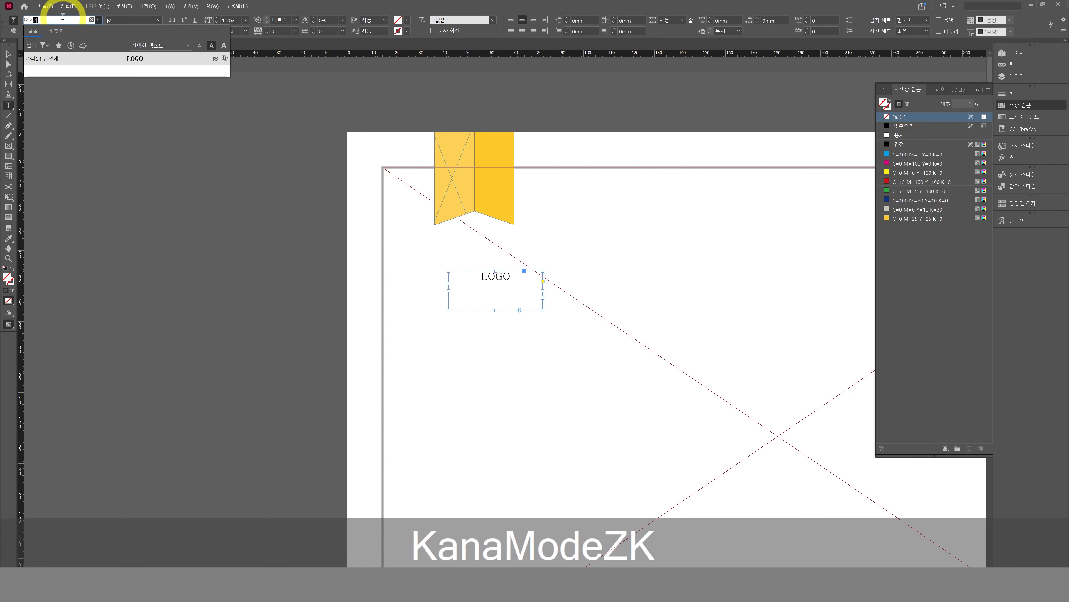
click(52, 62)
click(8, 54)
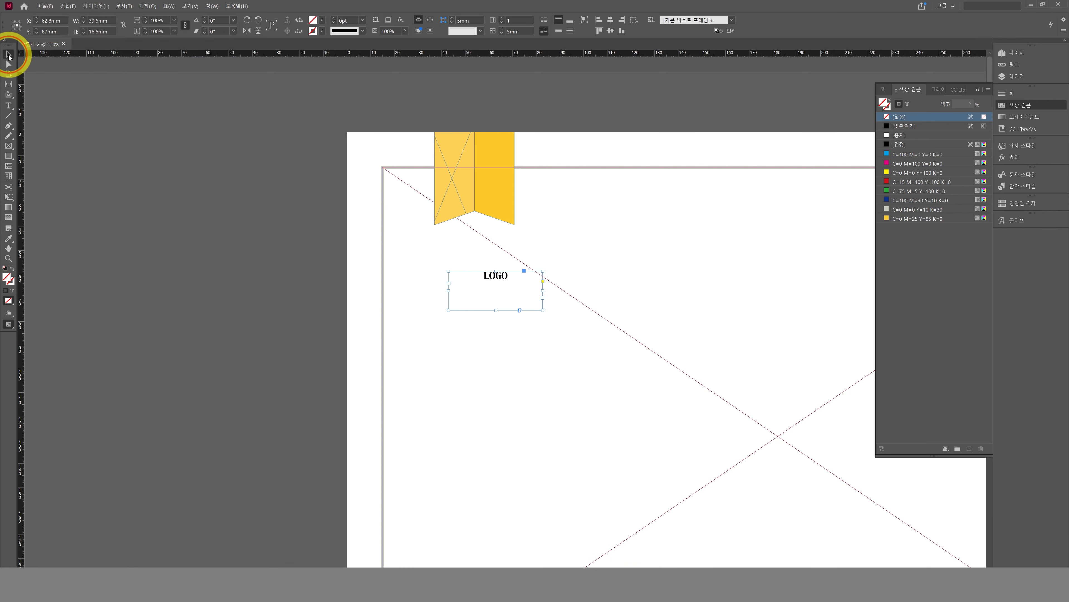
Step: Move the LOGO frame onto the ribbon, centred at its vertical fold, and enlarge the text to 28 pt
drag(508, 310, 476, 204)
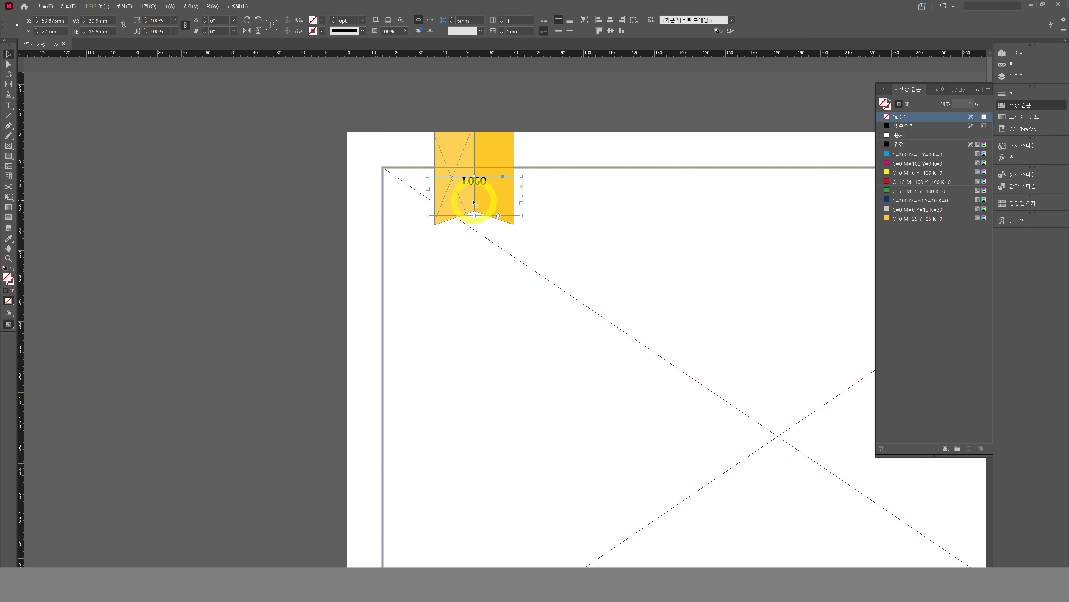
key(ctrl+shift)
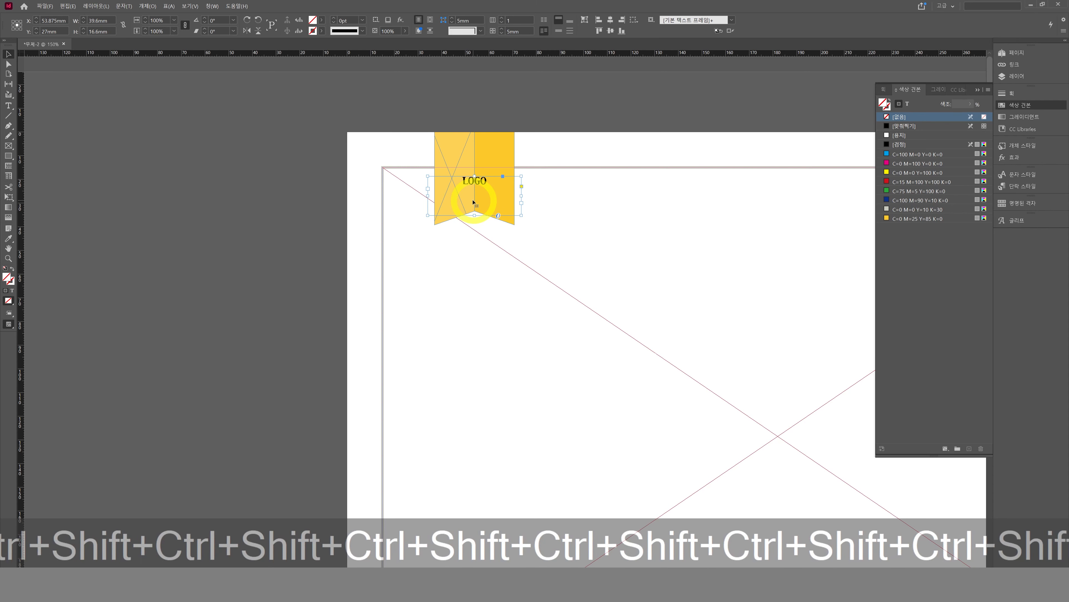
key(ctrl+shift)
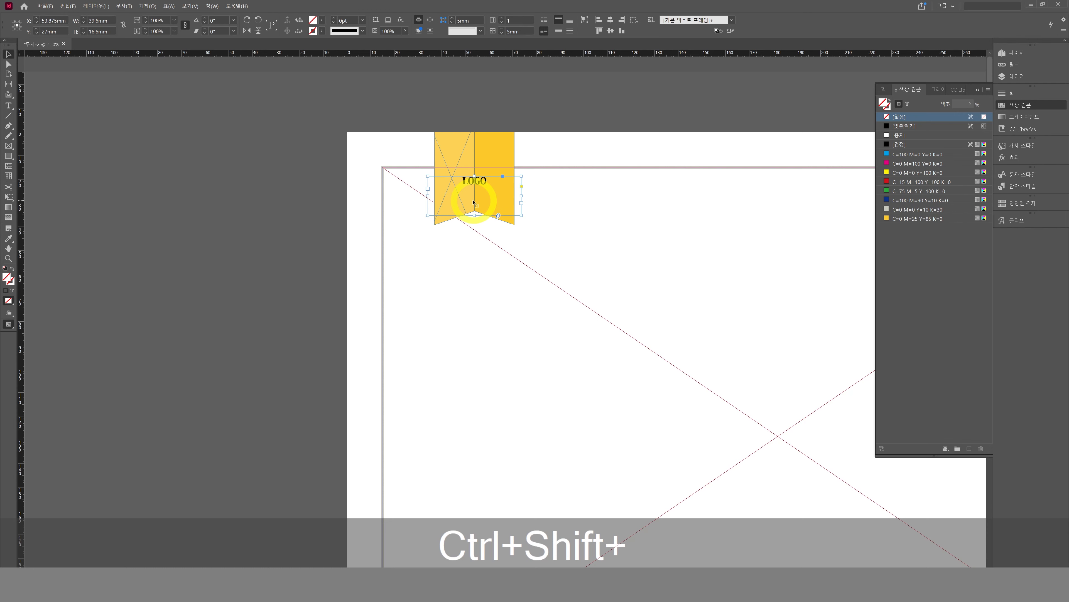
key(ctrl+shift+period)
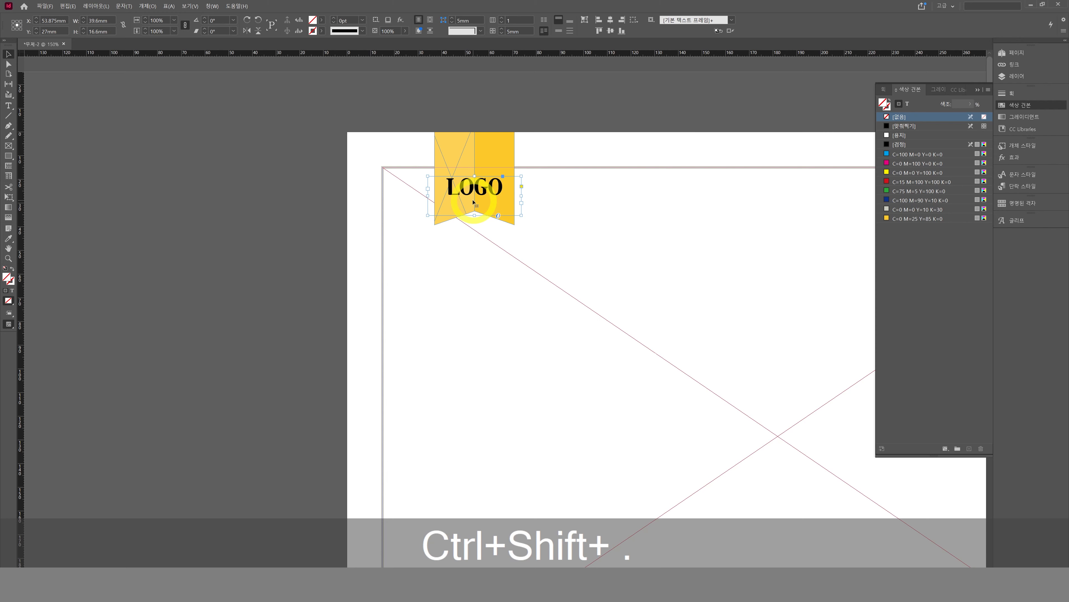
Step: Try larger font sizes for the LOGO text, up to 32 pt, and step it back down to 30 pt
click(8, 106)
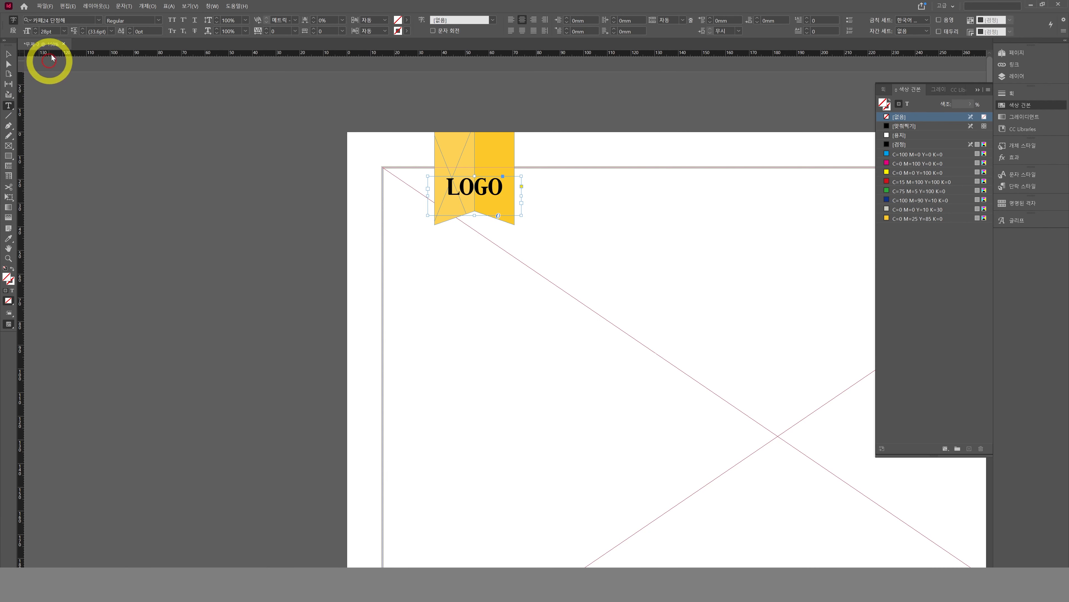
click(35, 29)
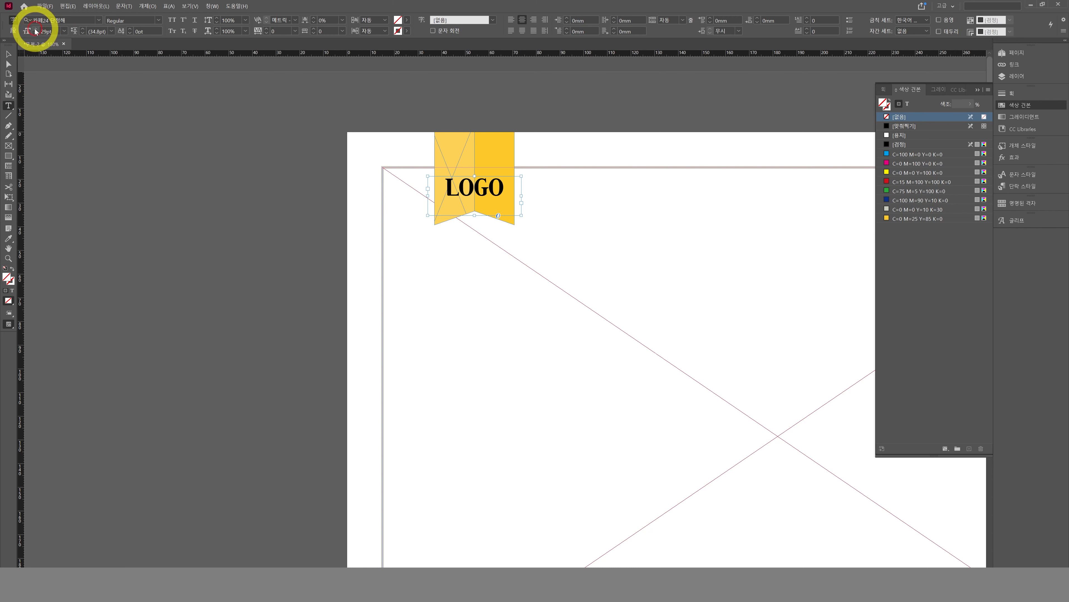
click(36, 29)
click(36, 29)
click(35, 29)
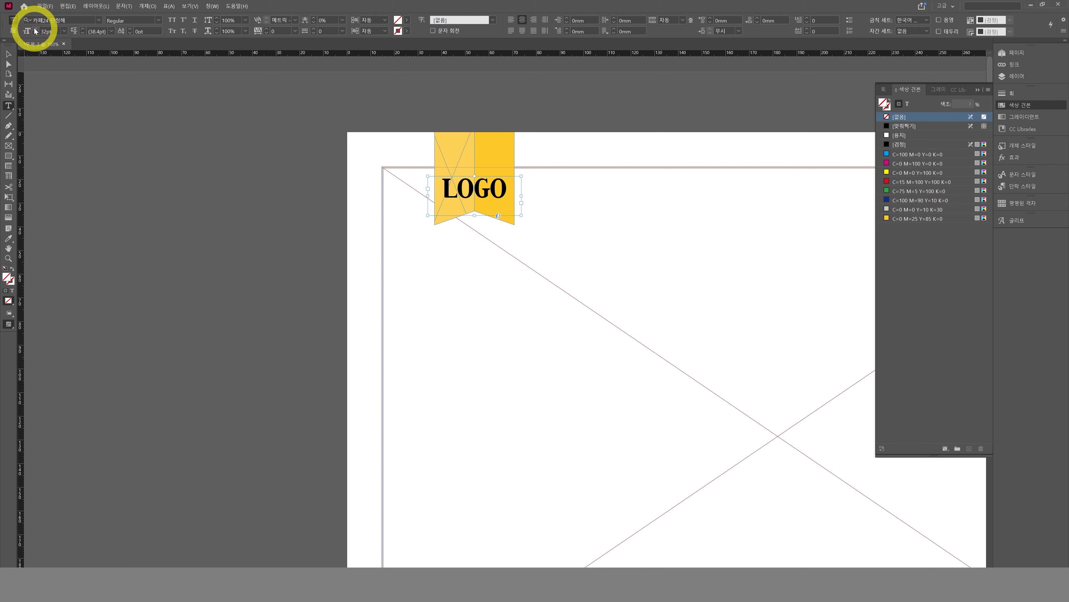
click(35, 34)
click(36, 33)
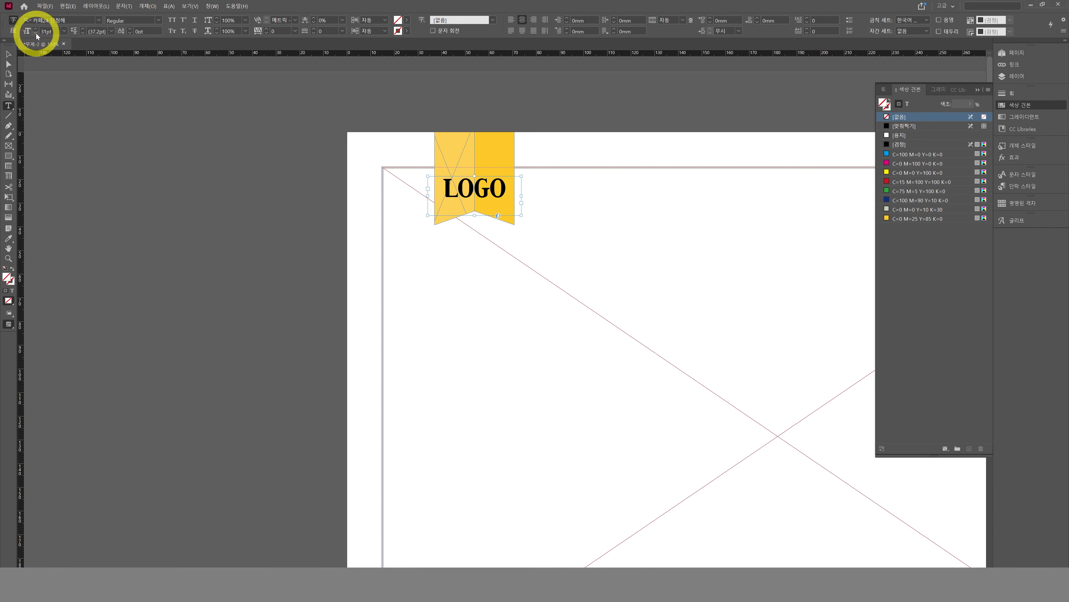
Step: Select the word LOGO and set its font size to 29 pt
double_click(458, 190)
key(ctrl+shift)
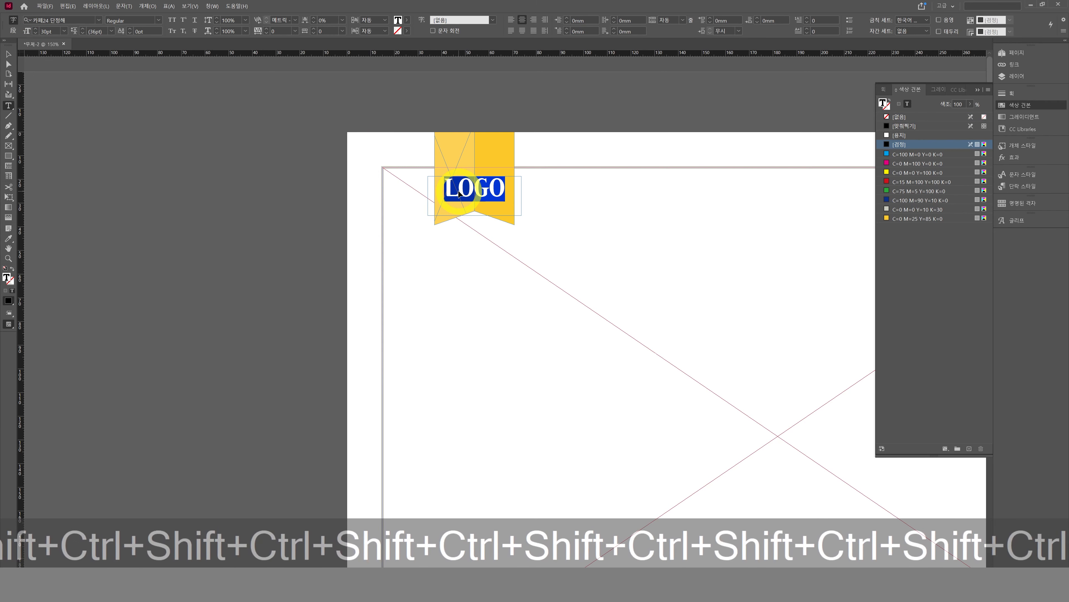
key(ctrl+shift)
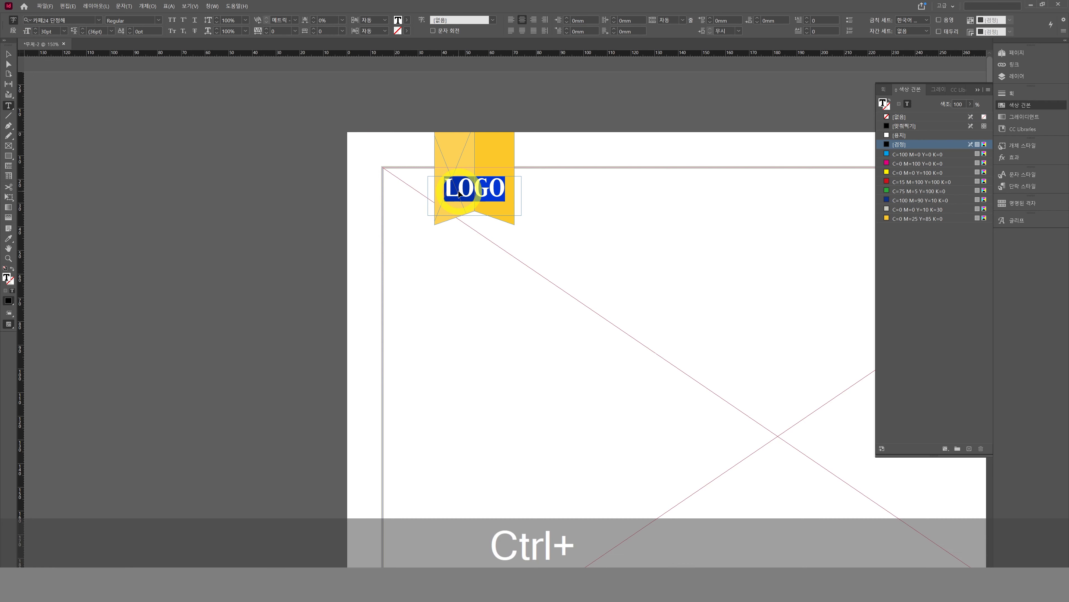
key(ctrl+shift+period)
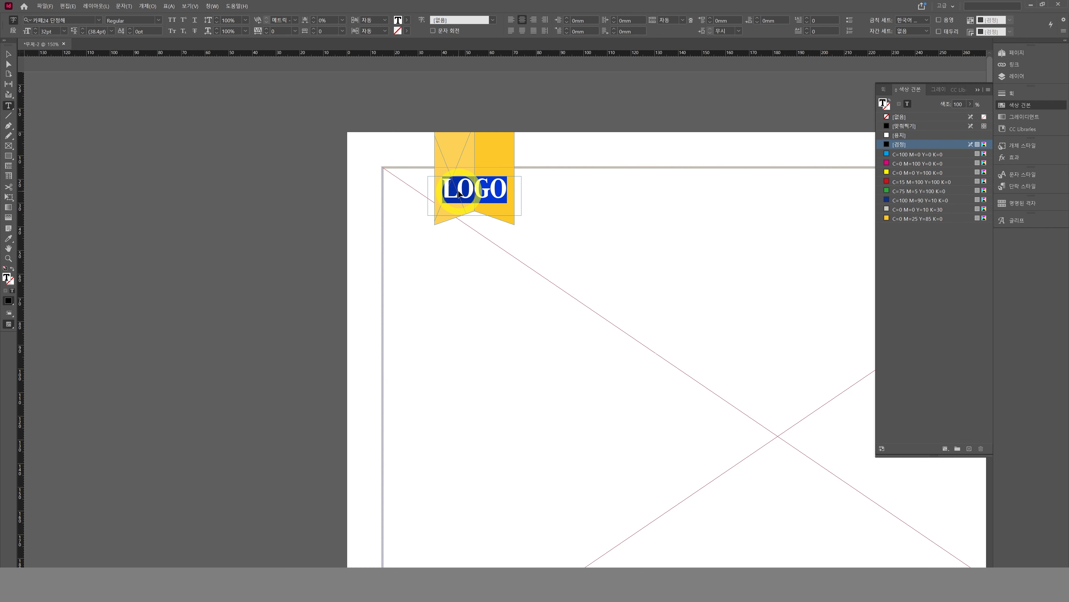
key(ctrl+shift+comma)
key(ctrl+shift+comma)
key(ctrl+shift+comma)
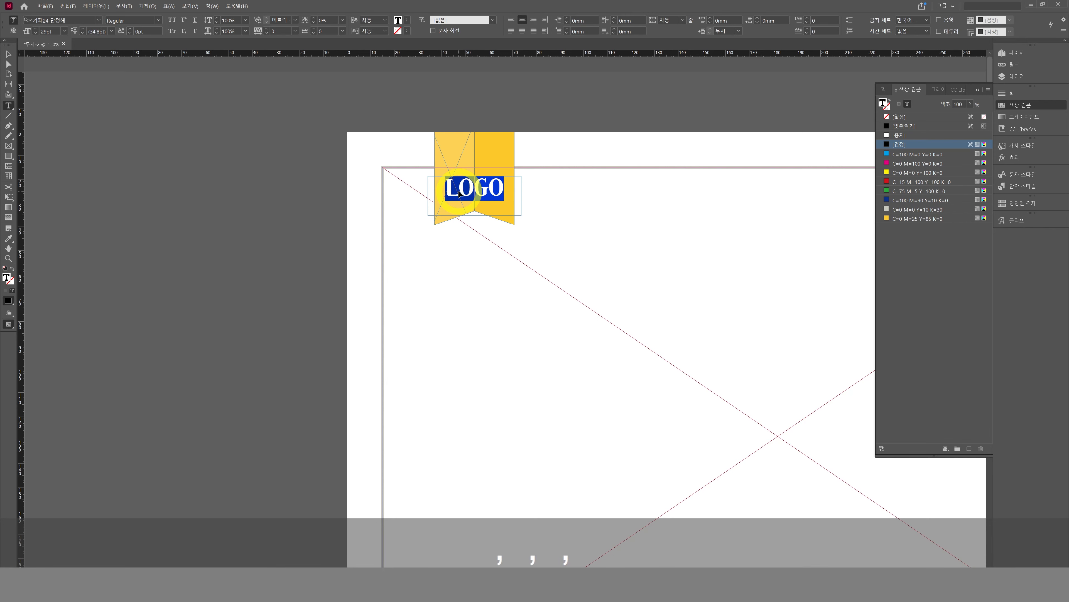
Step: Colour the LOGO text with the [용지] (Paper) swatch and preview the page
click(9, 55)
key(j)
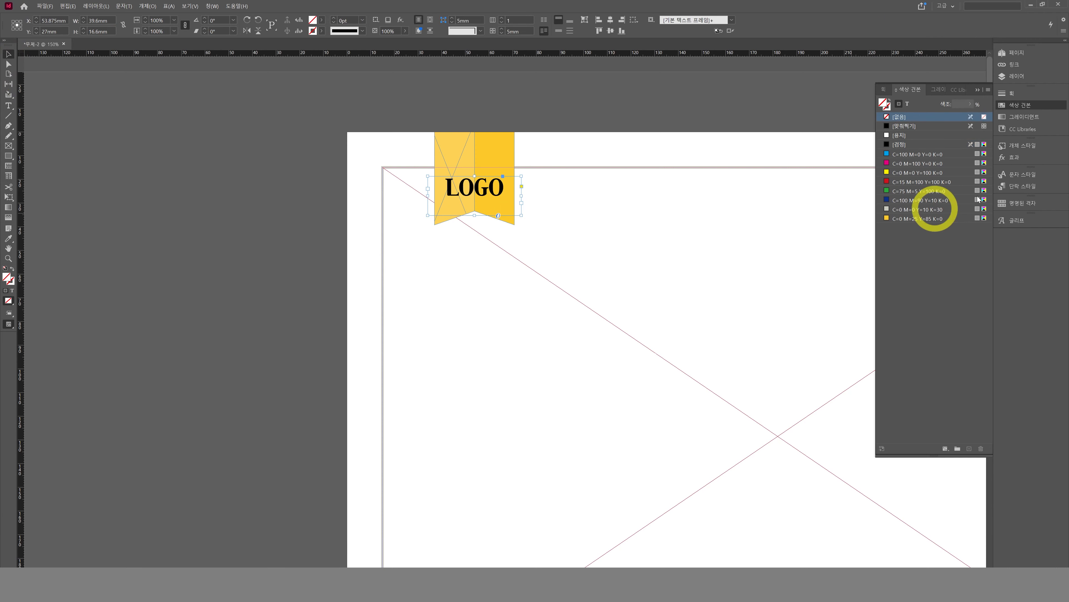
click(909, 105)
click(897, 135)
key(w)
click(605, 228)
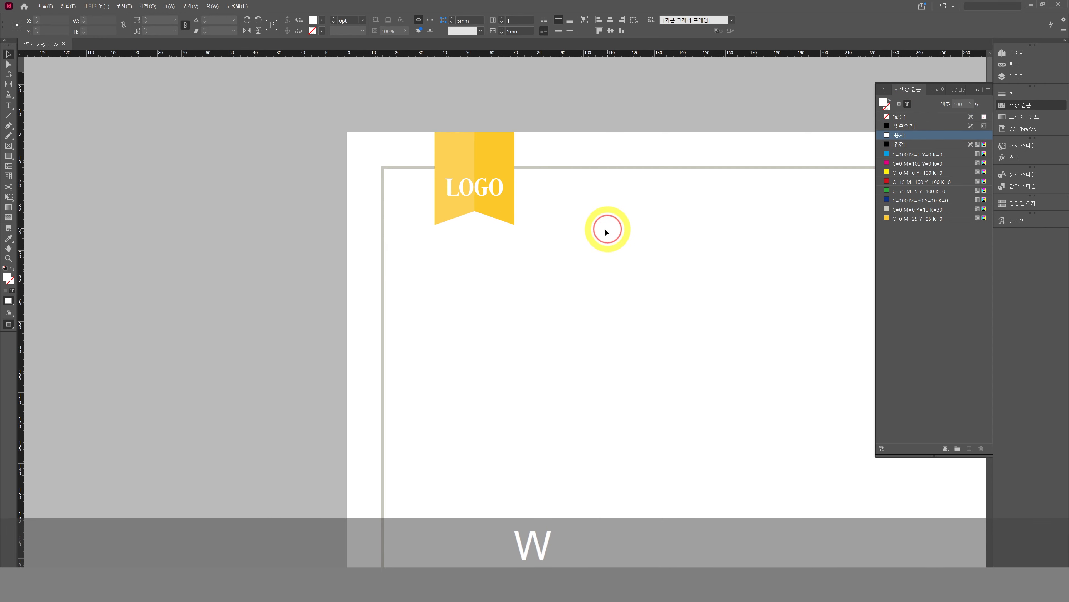
Step: Move the LOGO text frame slightly up on the ribbon, to Y 25.3 mm
click(497, 192)
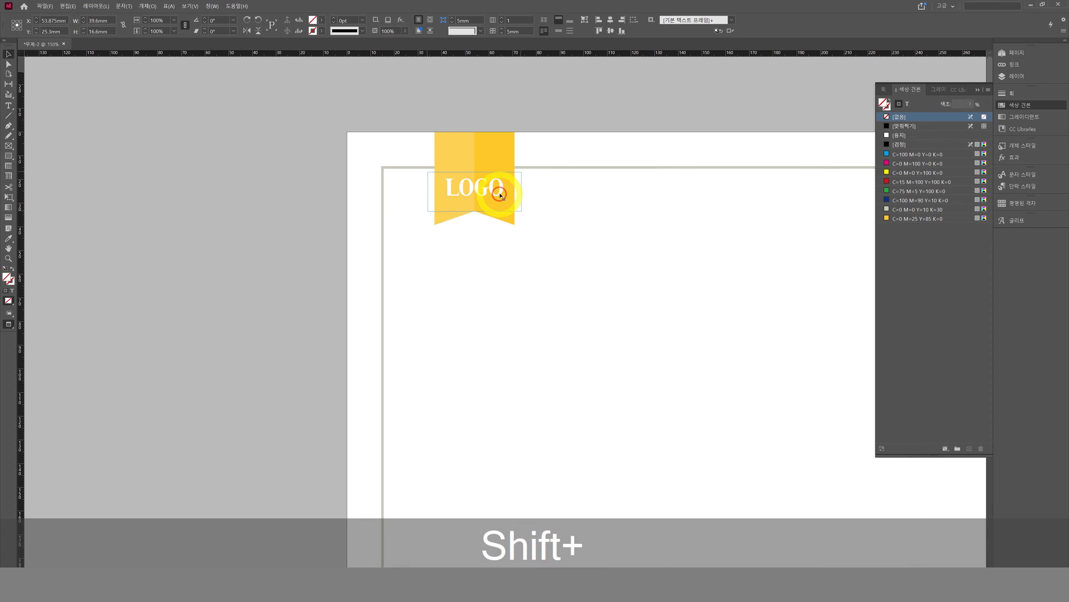
click(602, 194)
click(479, 190)
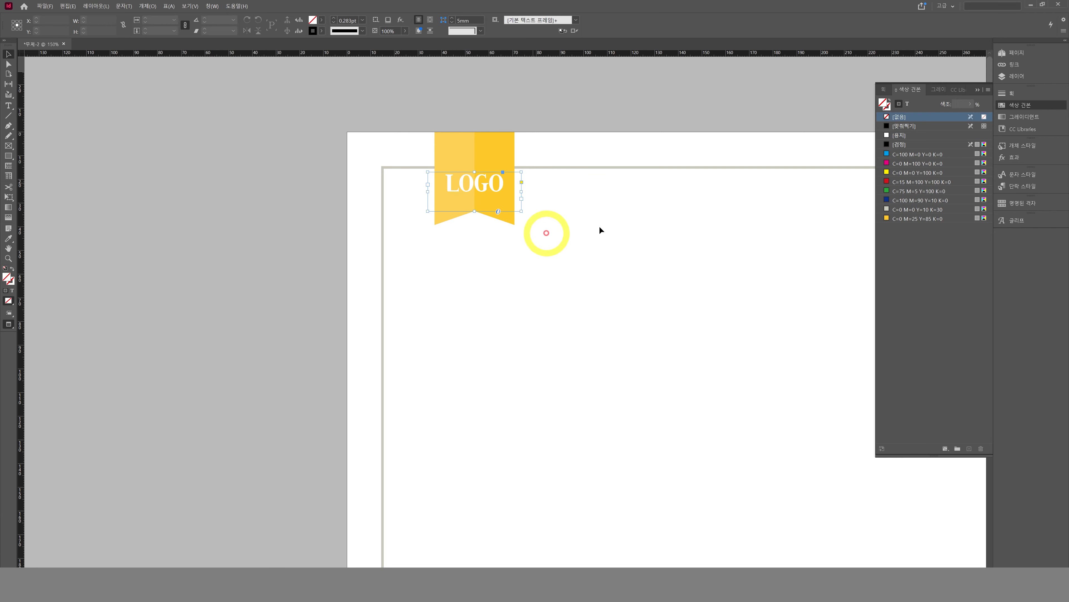
Step: Draw an empty rectangular picture frame about 138 × 162 mm in the lower-left corner of the page
scroll(615, 209, down, 2)
drag(509, 232, 492, 237)
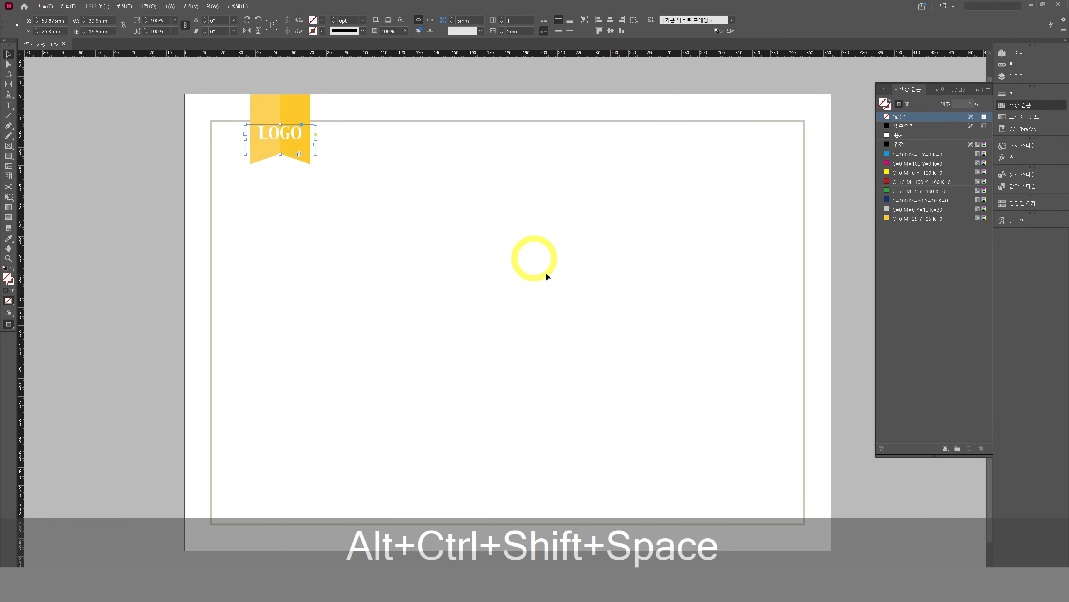
drag(552, 331, 561, 320)
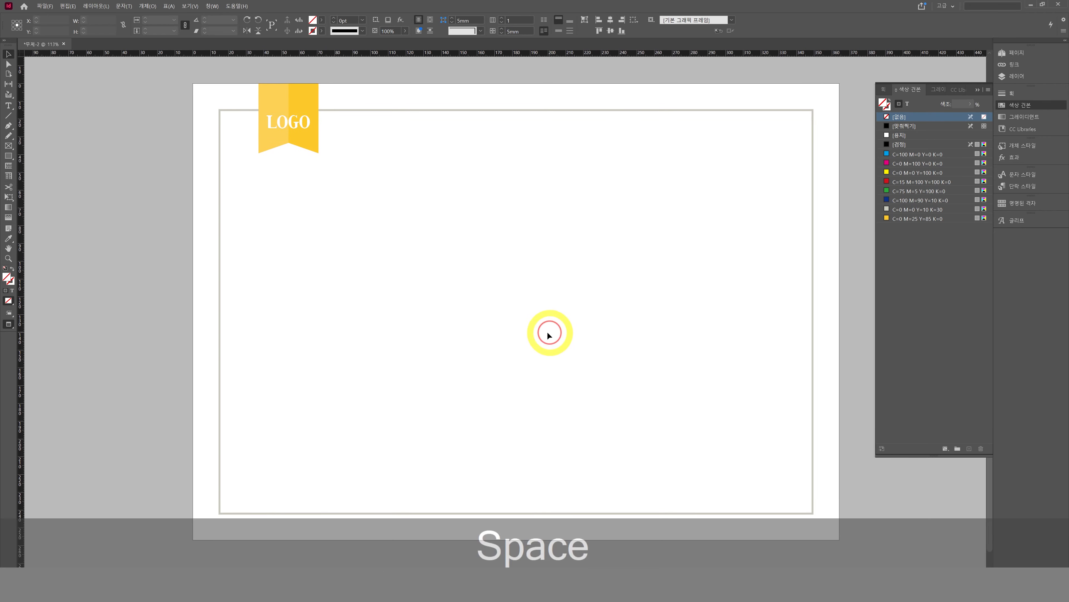
click(395, 325)
key(w)
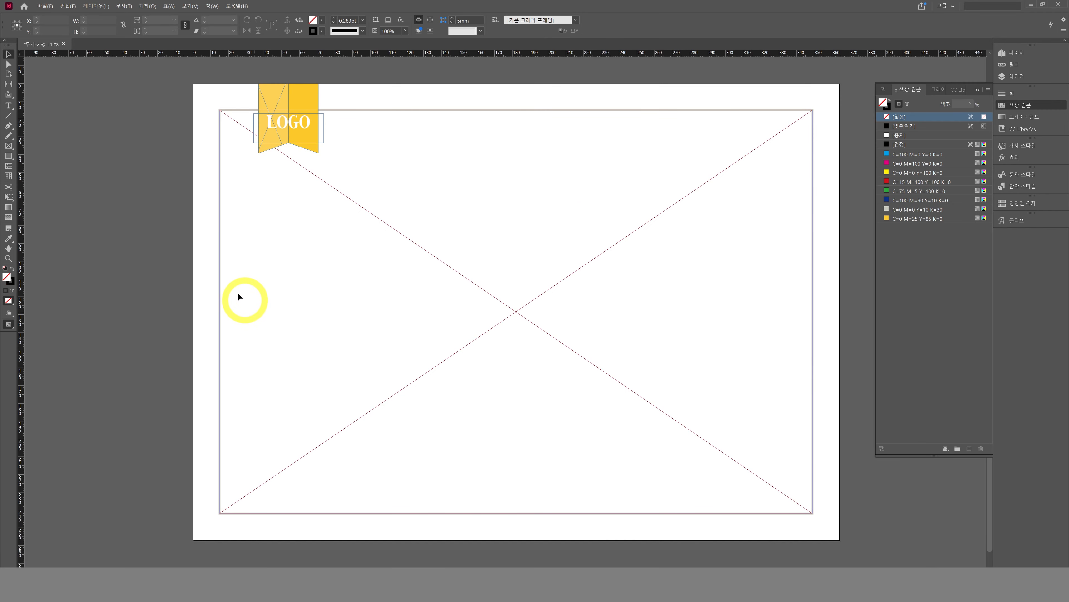
key(f)
drag(195, 252, 437, 541)
key(v)
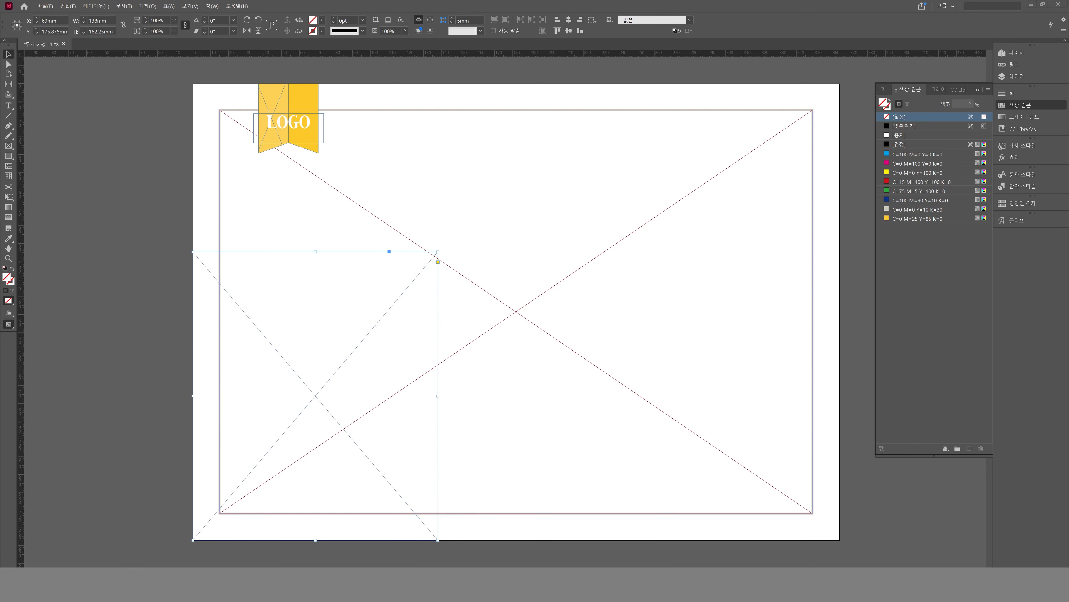
Step: Copy the pizza line drawing from Illustrator and paste it inside the empty frame at the page's lower-left corner
key(ctrl+c)
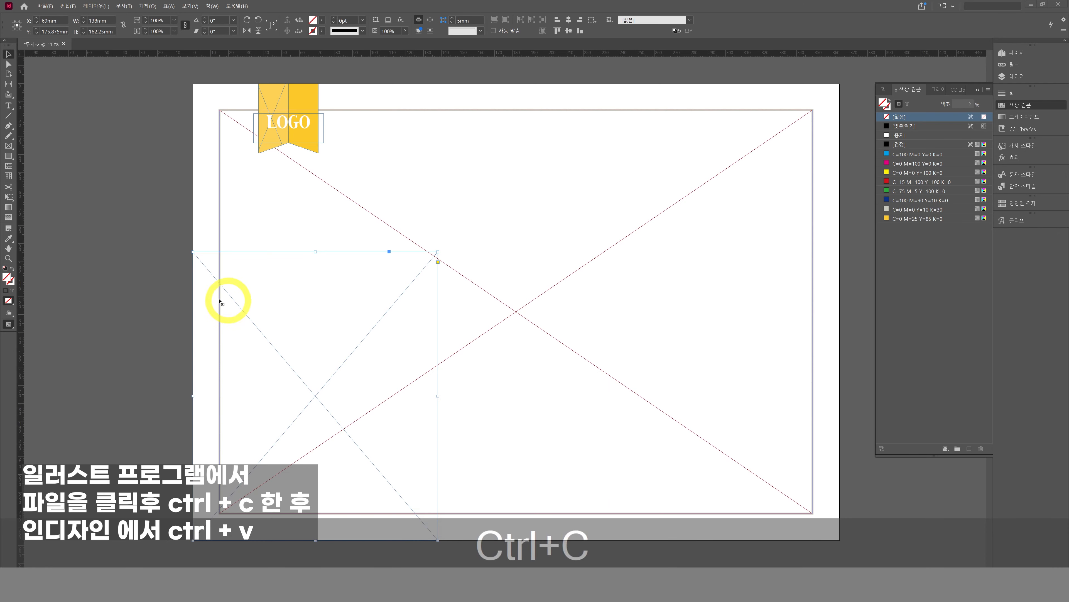
click(278, 348)
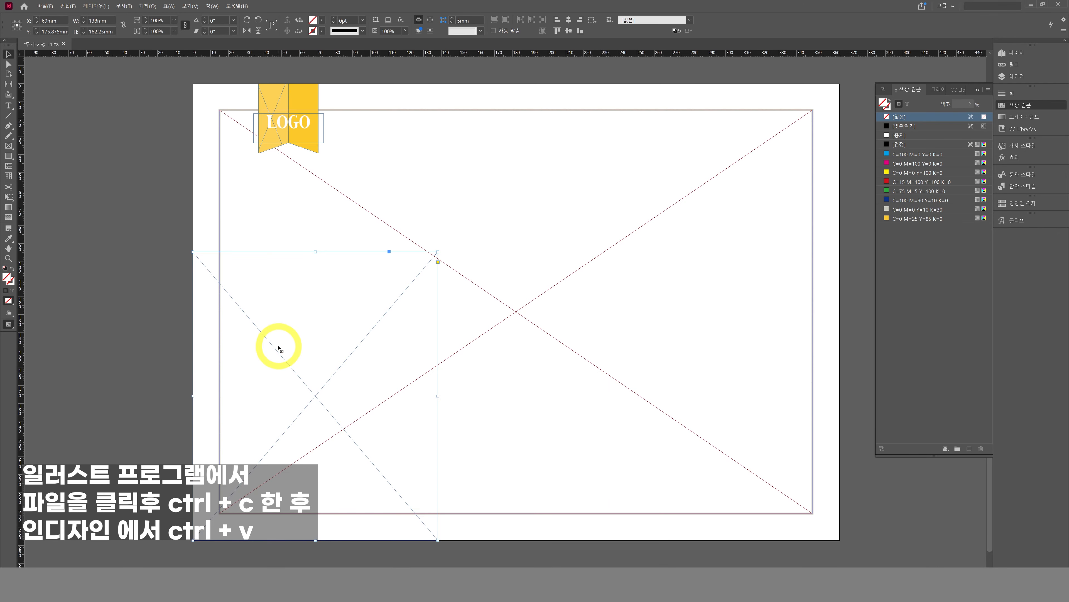
key(ctrl+alt+v)
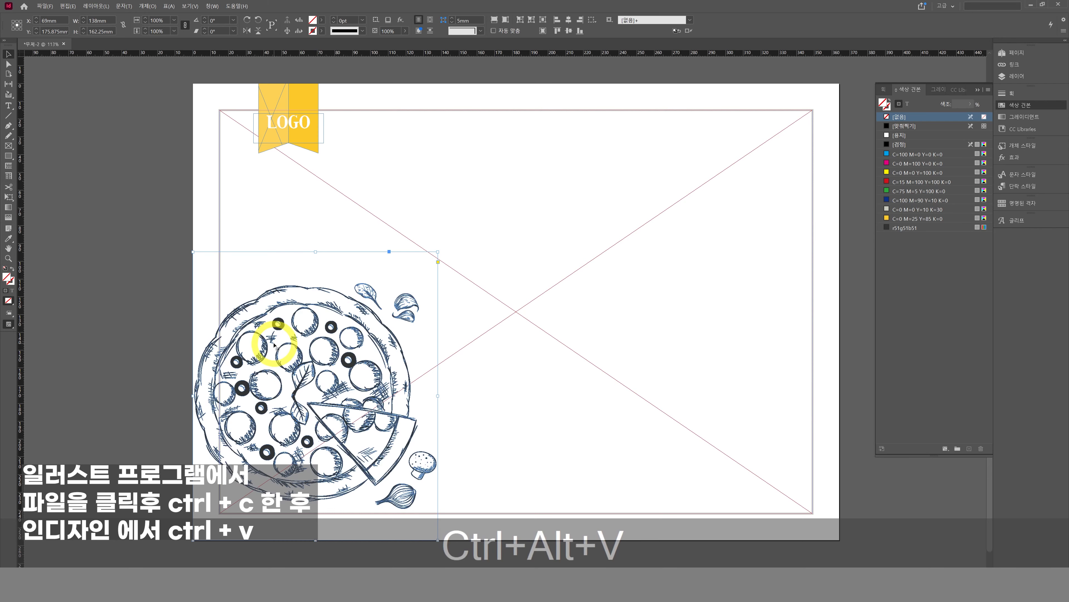
Step: Select the pizza drawing inside its frame, fill it with the C=0 M=0 Y=10 K=30 swatch, and preview the page
double_click(208, 346)
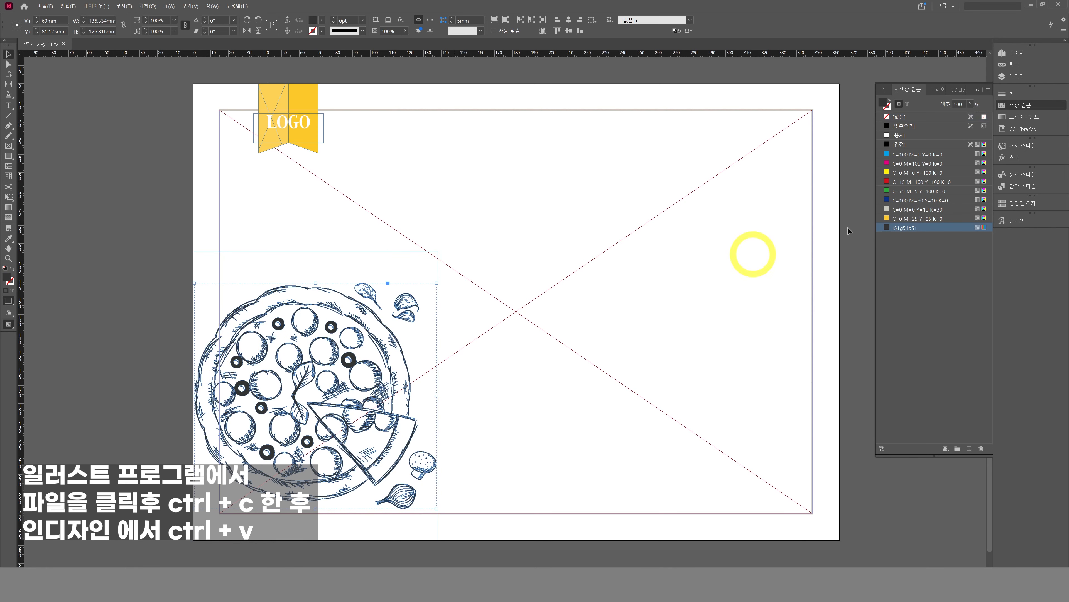
click(905, 210)
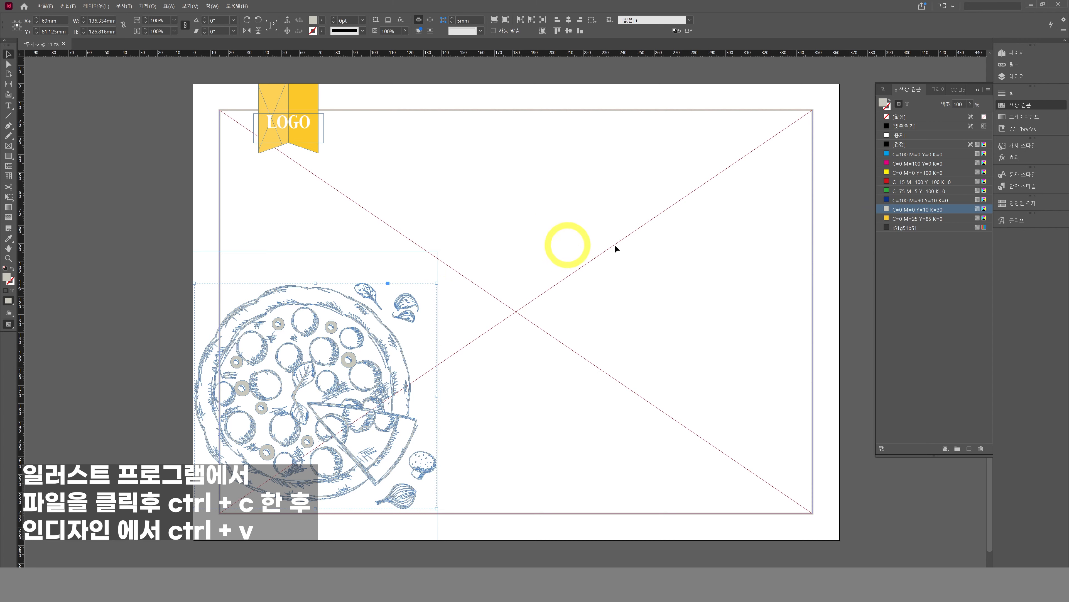
key(w)
click(521, 348)
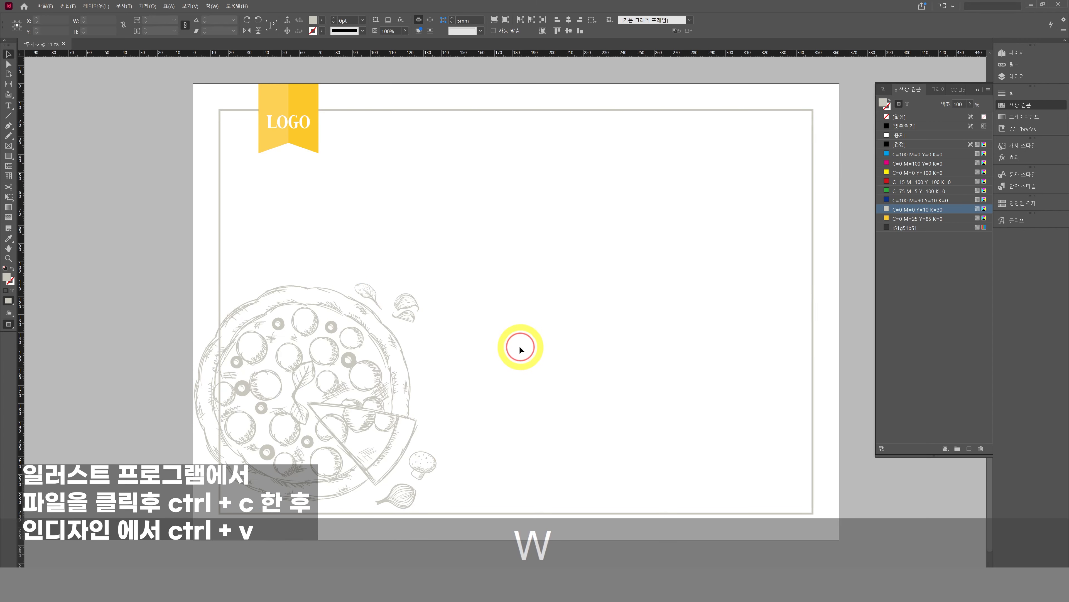
Step: Move the pizza illustration's frame up and past the page's left edge, to X 46.25 mm, Y 171.375 mm, and preview the page
click(412, 417)
key(w)
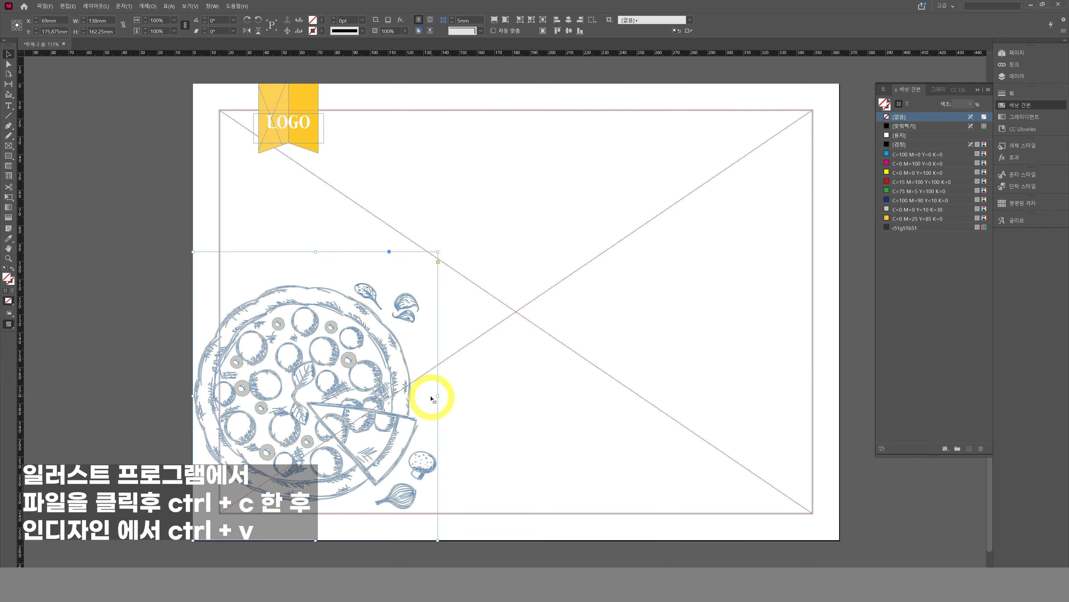
drag(423, 399, 382, 391)
key(w)
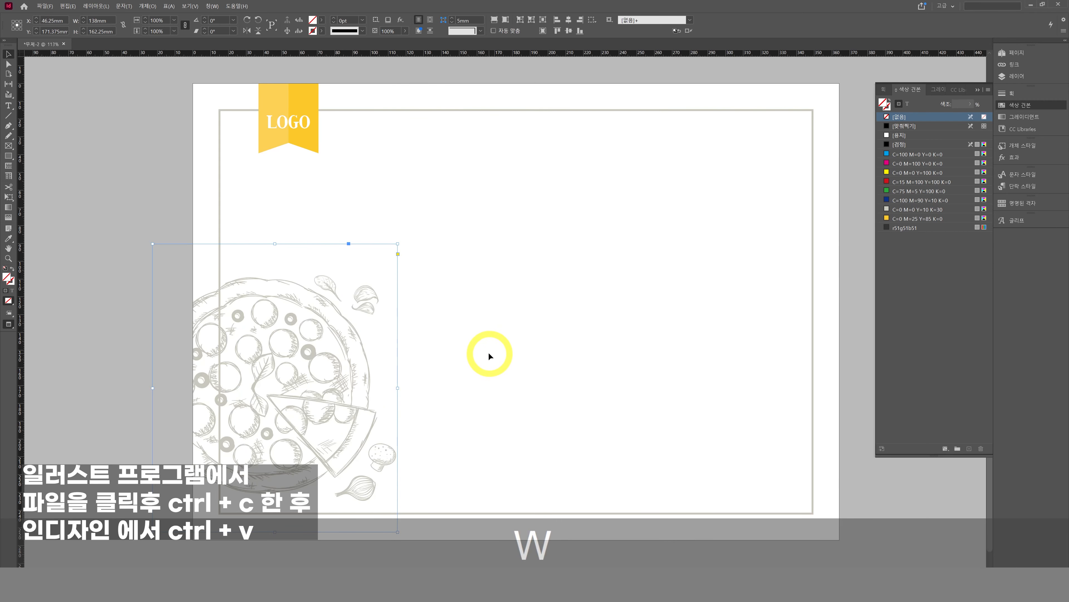
click(488, 351)
click(395, 372)
key(ctrl+shift)
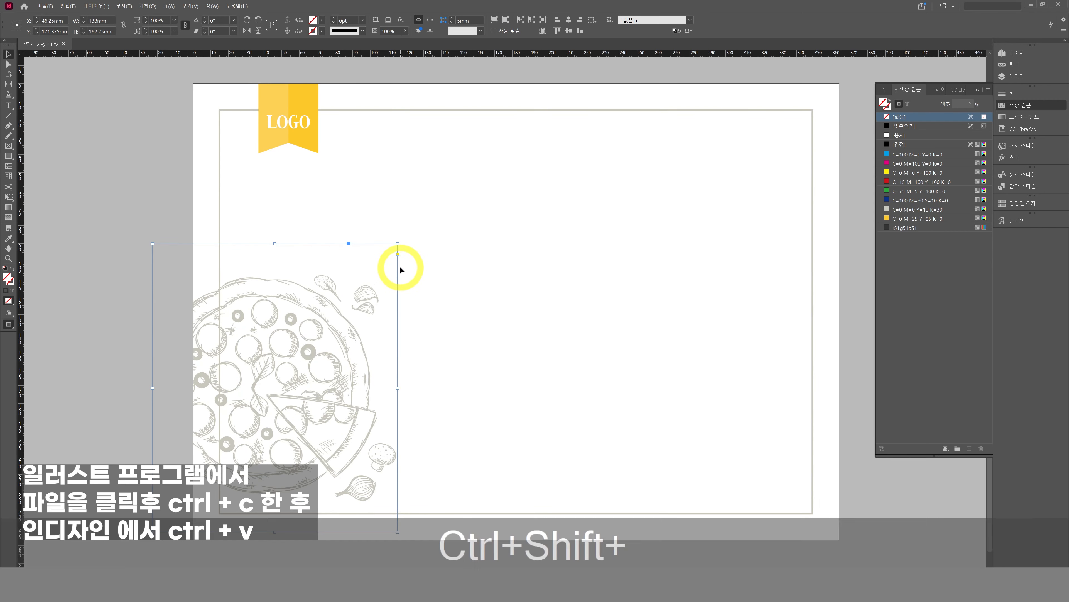
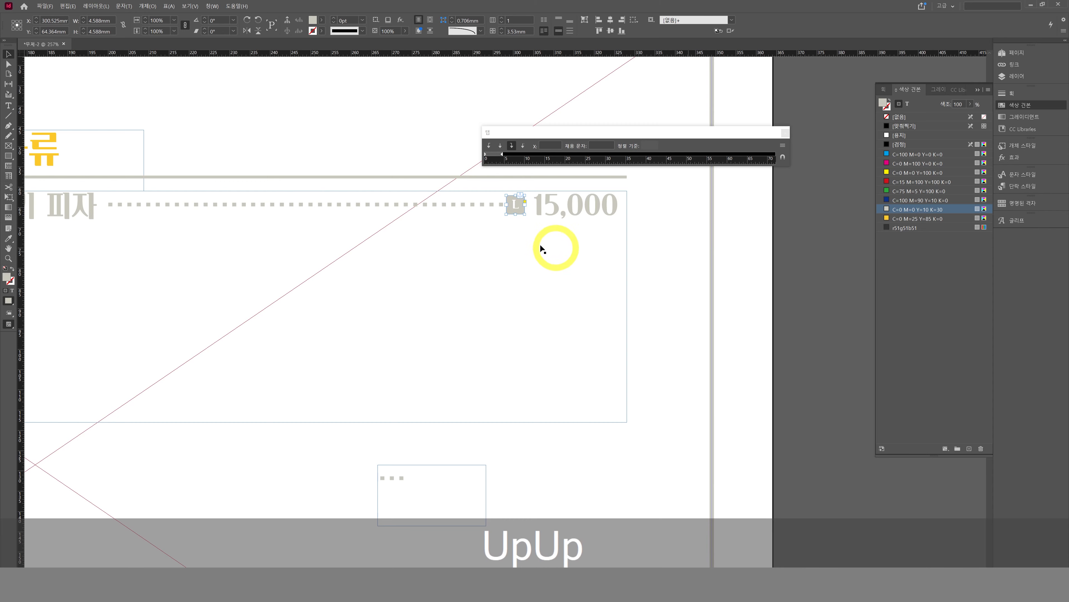
Step: Insert blank space before the L badge in the 불고기 피자 line so the dotted leader ends short of it
key(y)
key(t)
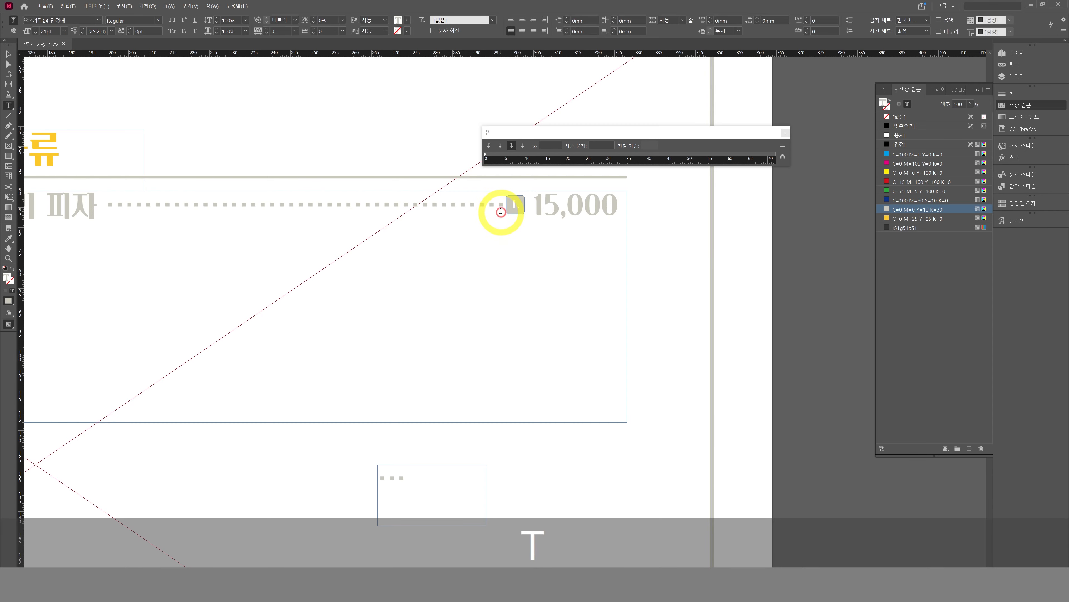
key(space)
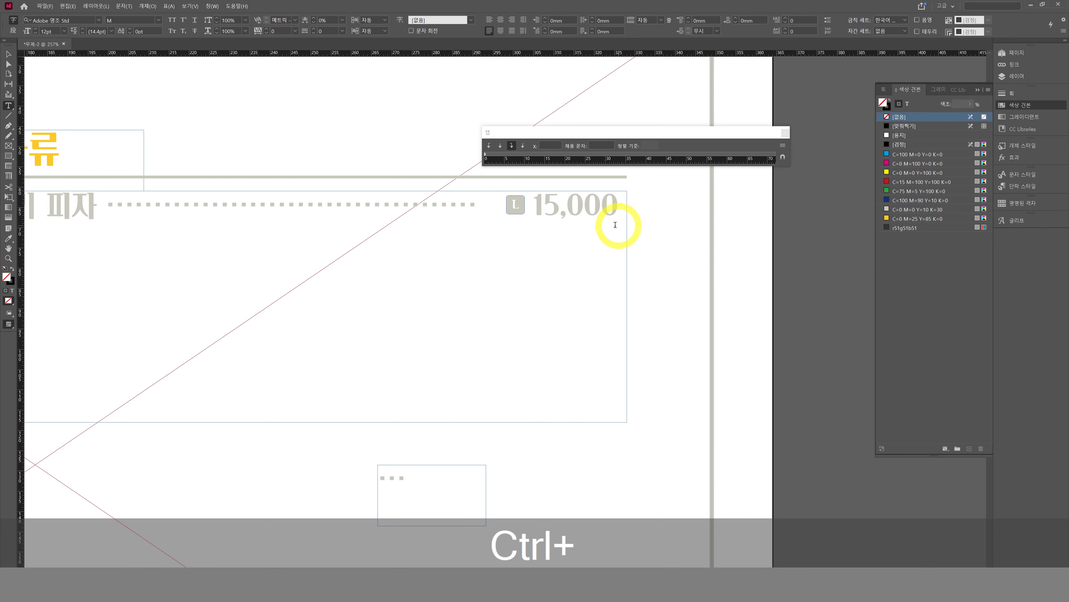
Step: Align the tab ruler over the 불고기 피자 menu text and add a right-aligned tab stop at about 137.6 mm to the line
click(578, 207)
key(ctrl+a)
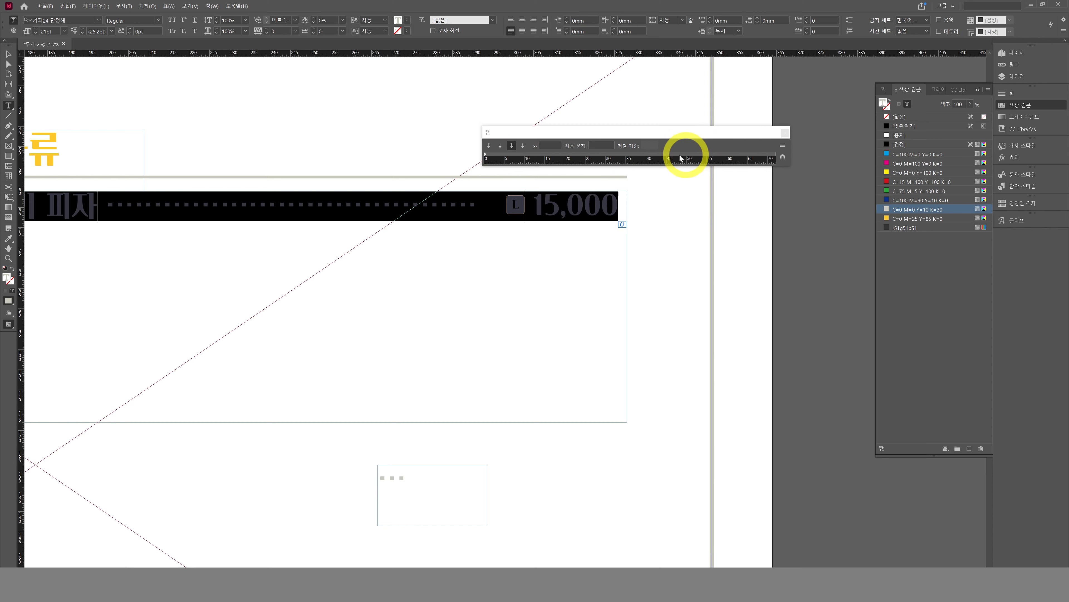
click(397, 218)
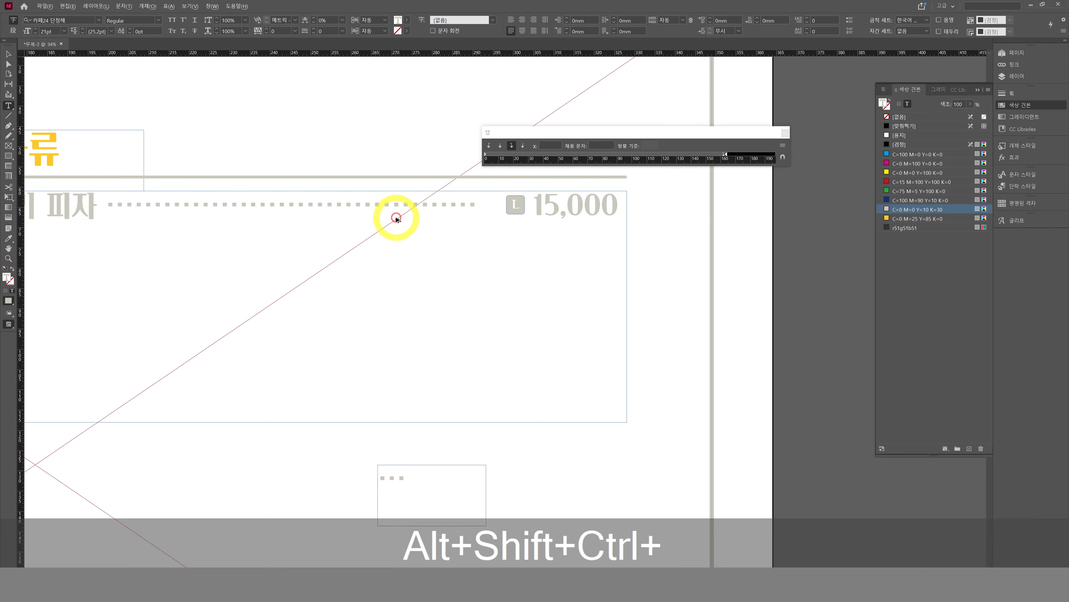
key(ctrl+alt+shift+a)
drag(551, 129, 315, 155)
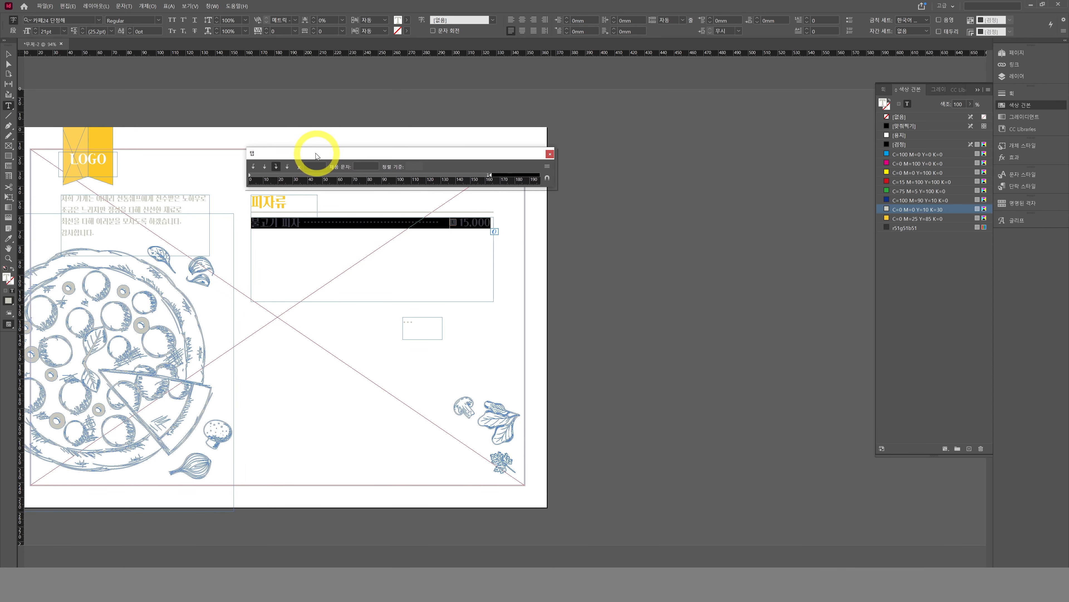
click(489, 175)
drag(487, 176, 454, 174)
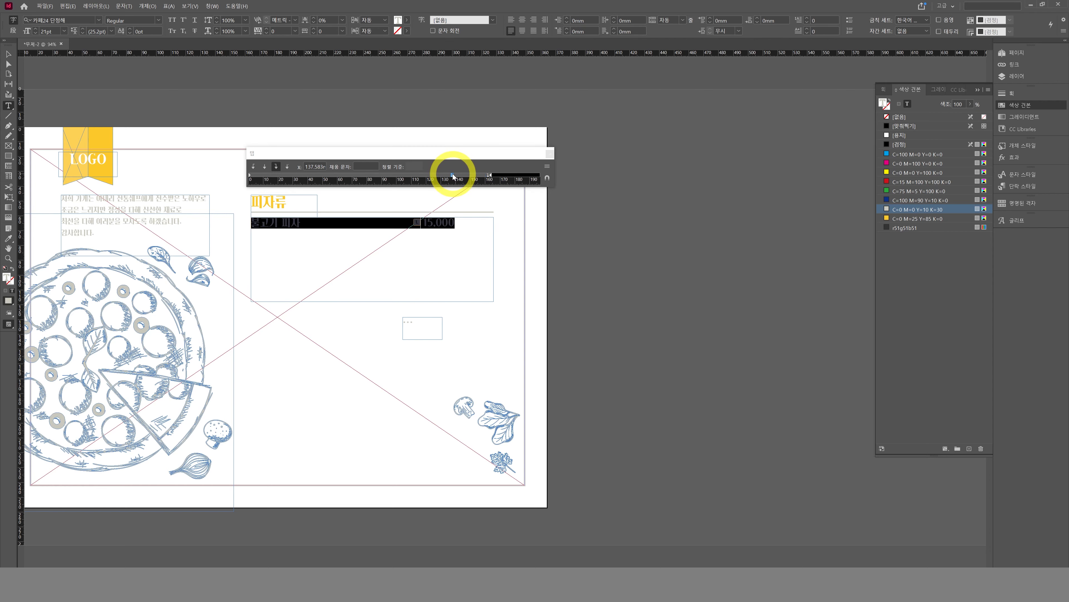
Step: Insert a tab between the L badge and the 15,000 price to align the price with the 161.925 mm stop
click(488, 176)
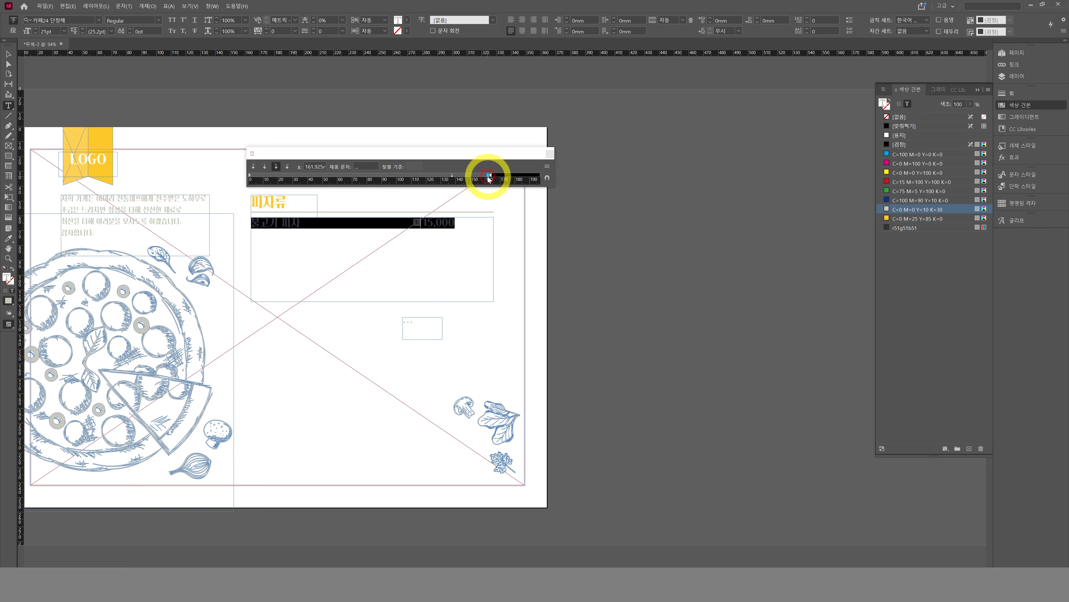
click(419, 223)
key(Tab)
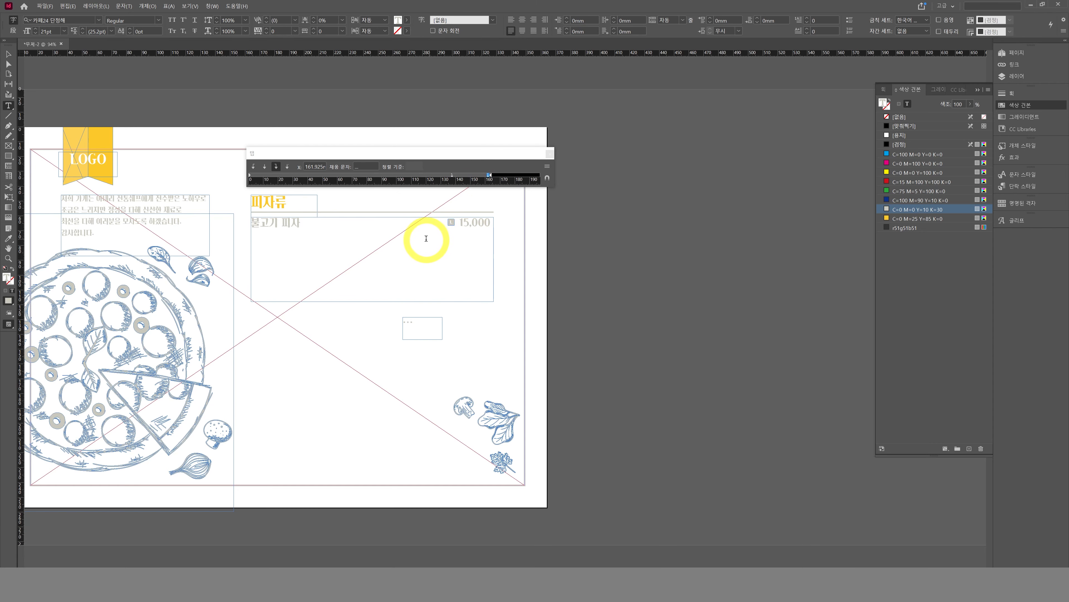
Step: Cut the dot leader out of the 161.925 mm tab stop for the whole menu line
key(ctrl+a)
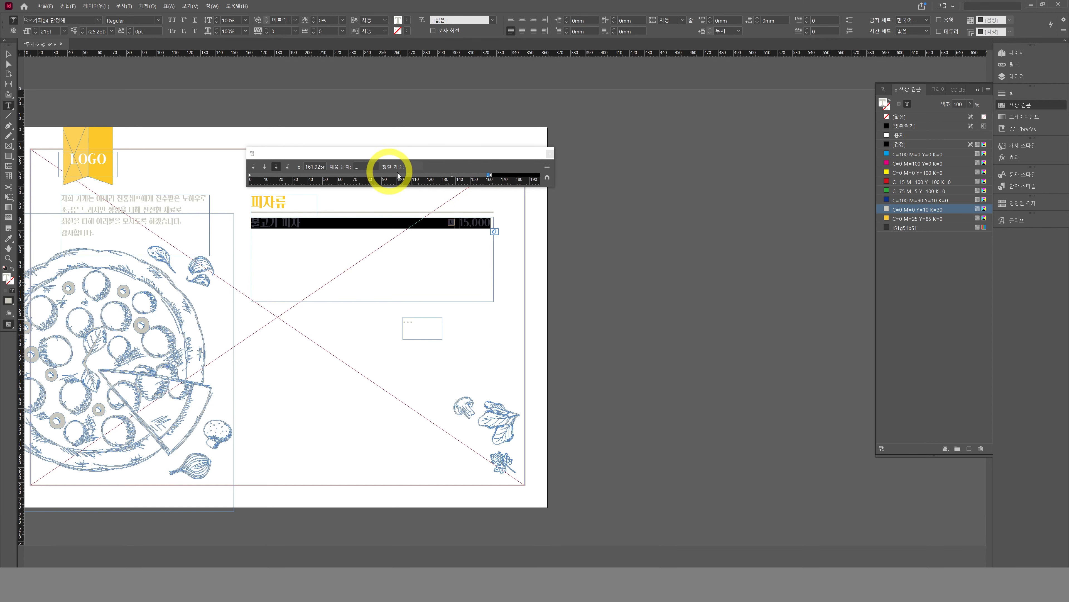
double_click(365, 166)
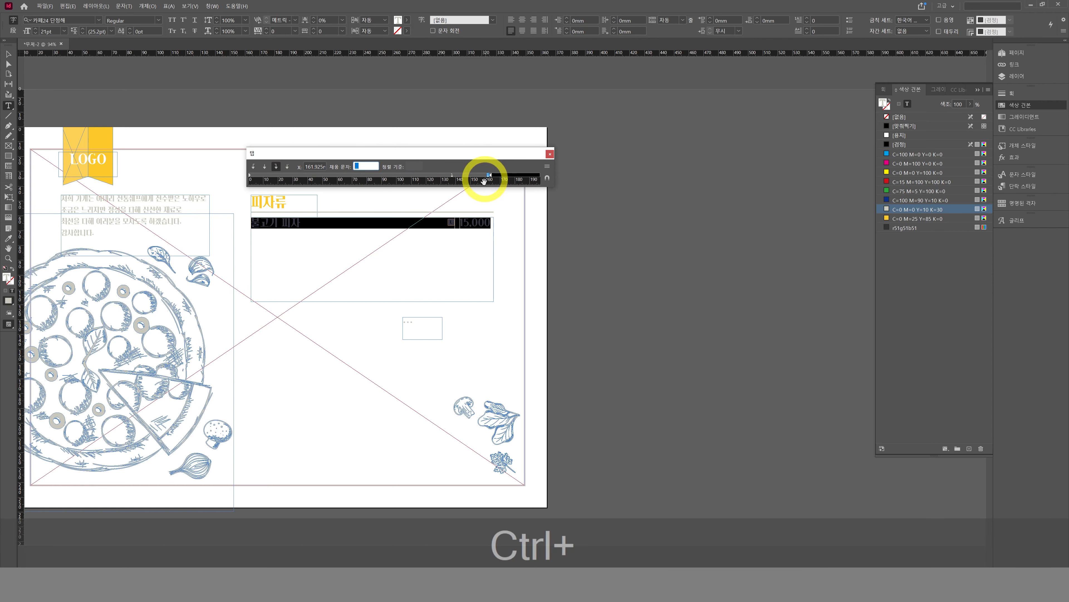
key(ctrl+x)
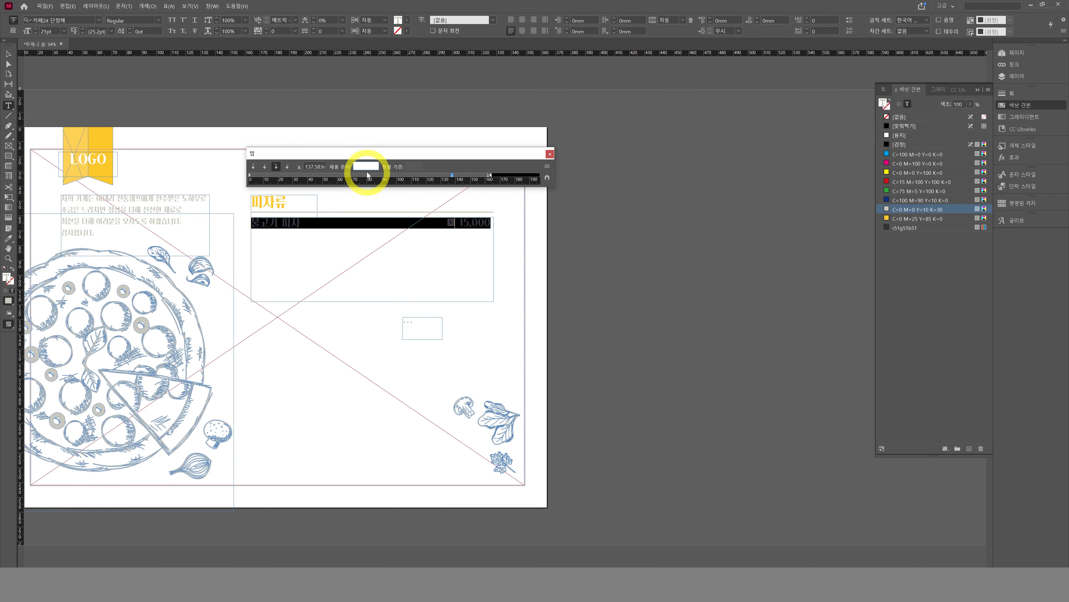
Step: Paste the dots as the leader of the tab stop at about 137.6 mm for the whole line and preview the page
key(ctrl+v)
key(Return)
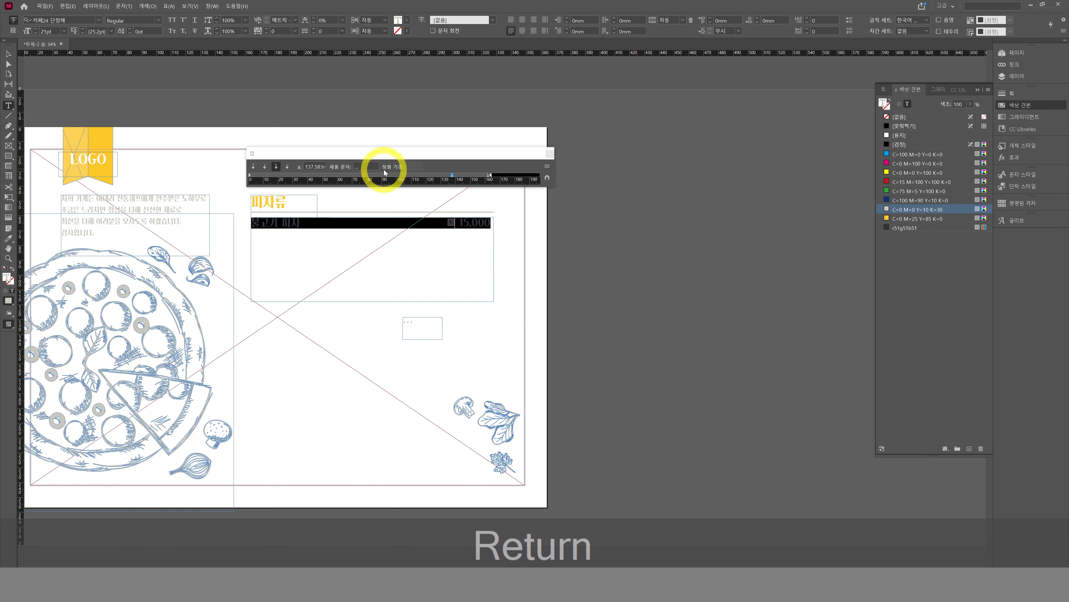
click(499, 226)
key(ctrl+a)
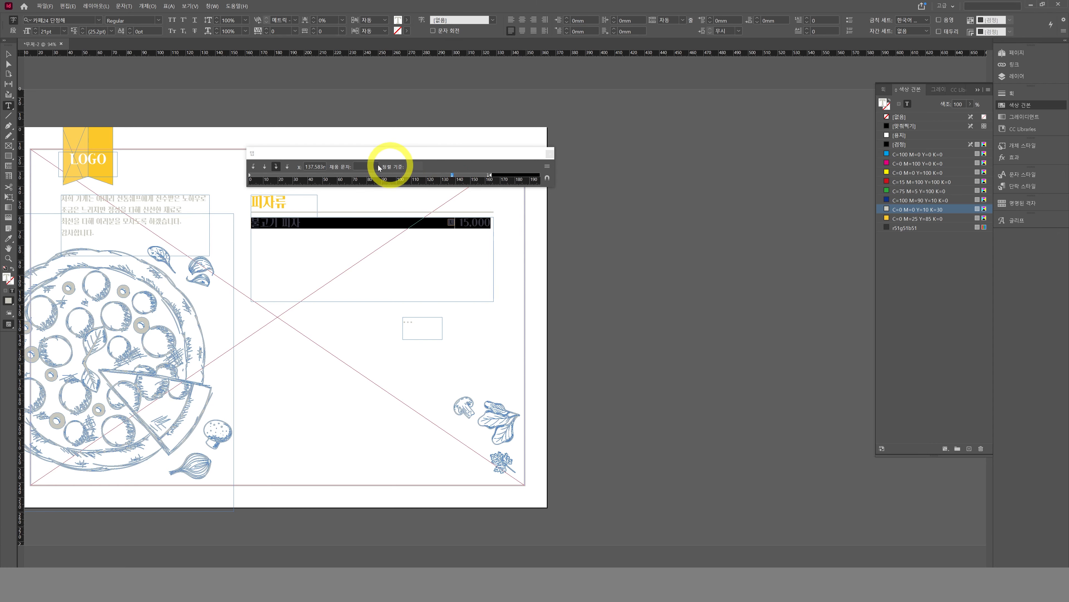
click(362, 166)
key(ctrl+v)
key(Return)
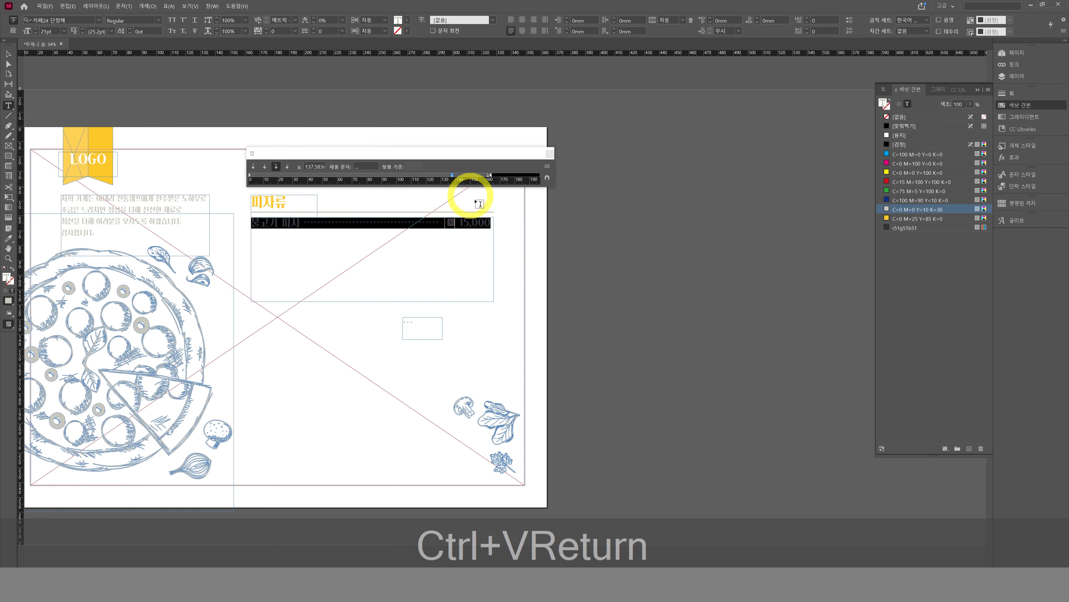
click(613, 247)
key(v)
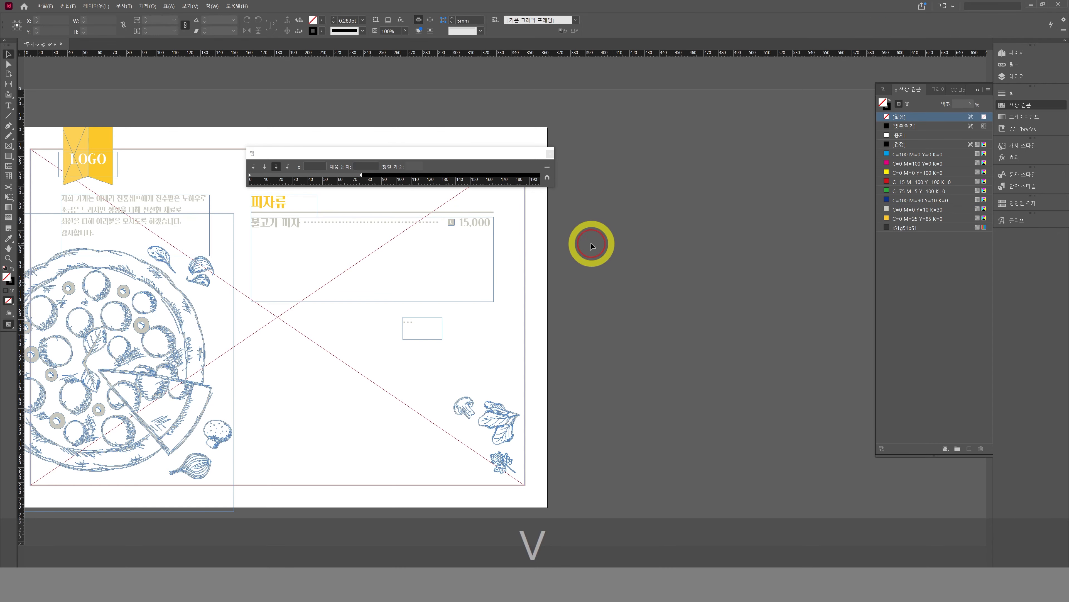
key(w)
Step: Start a second line under 불고기 피자 in the menu text frame with a dotted tab leader
click(420, 244)
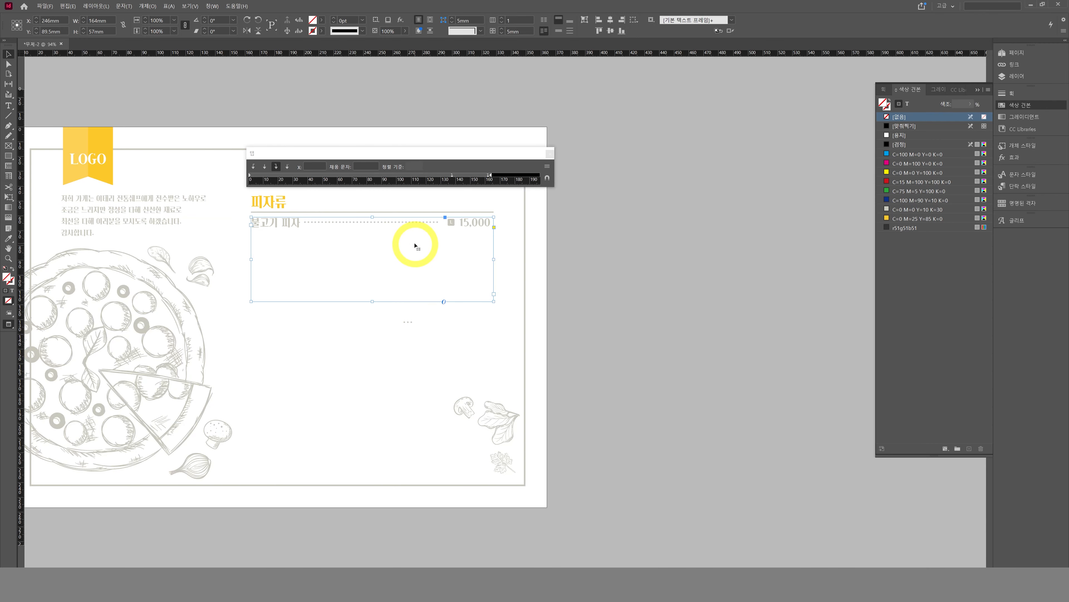
key(w)
key(t)
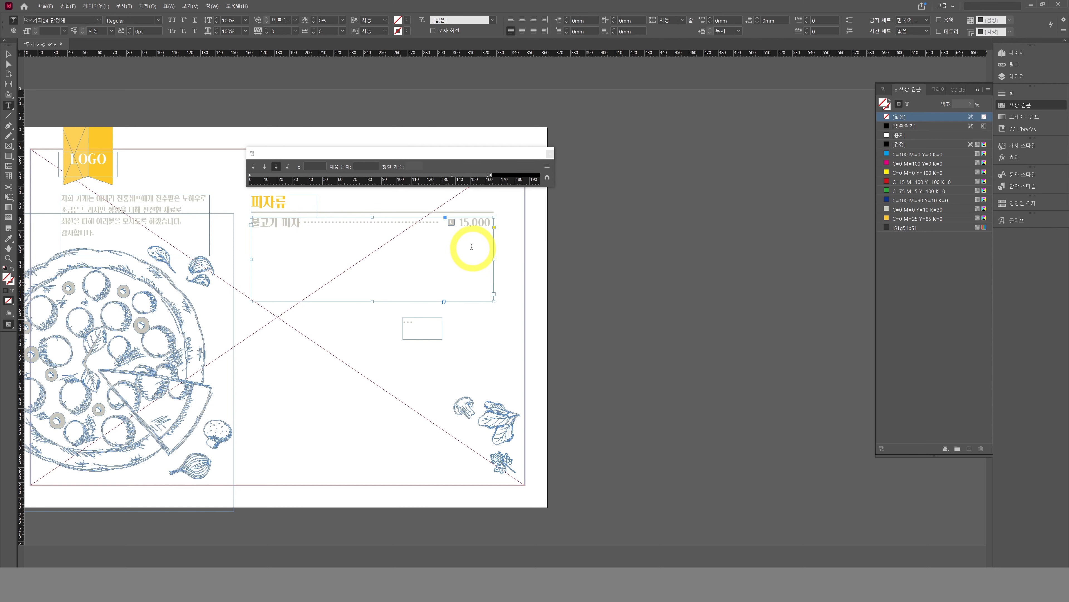
click(490, 231)
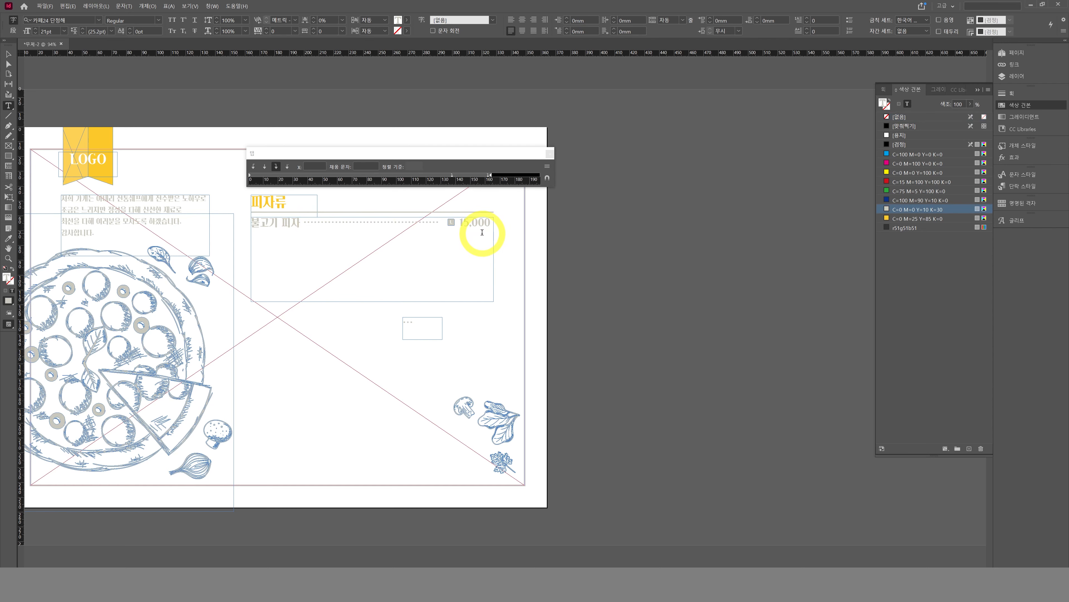
key(Return)
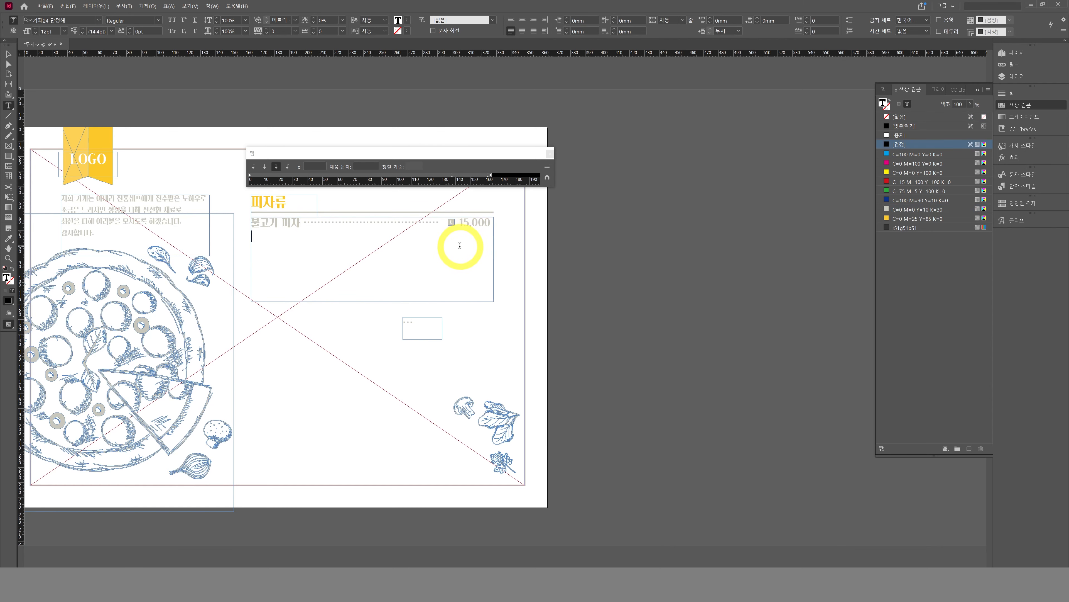
key(Tab)
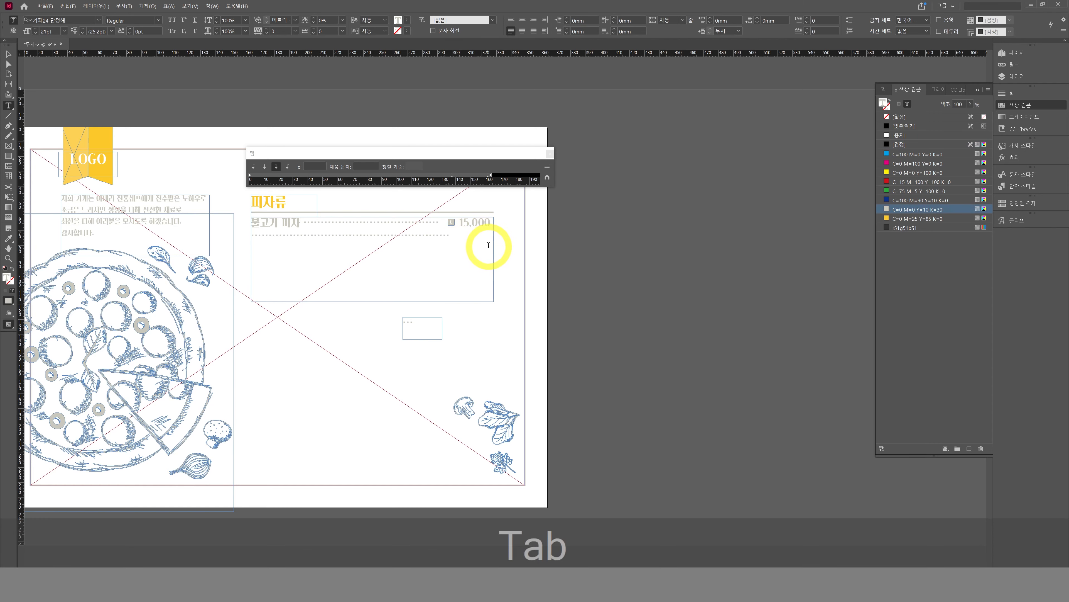
Step: Copy the L badge and 15,000 price from the first menu line to the end of the second line
drag(491, 219, 443, 220)
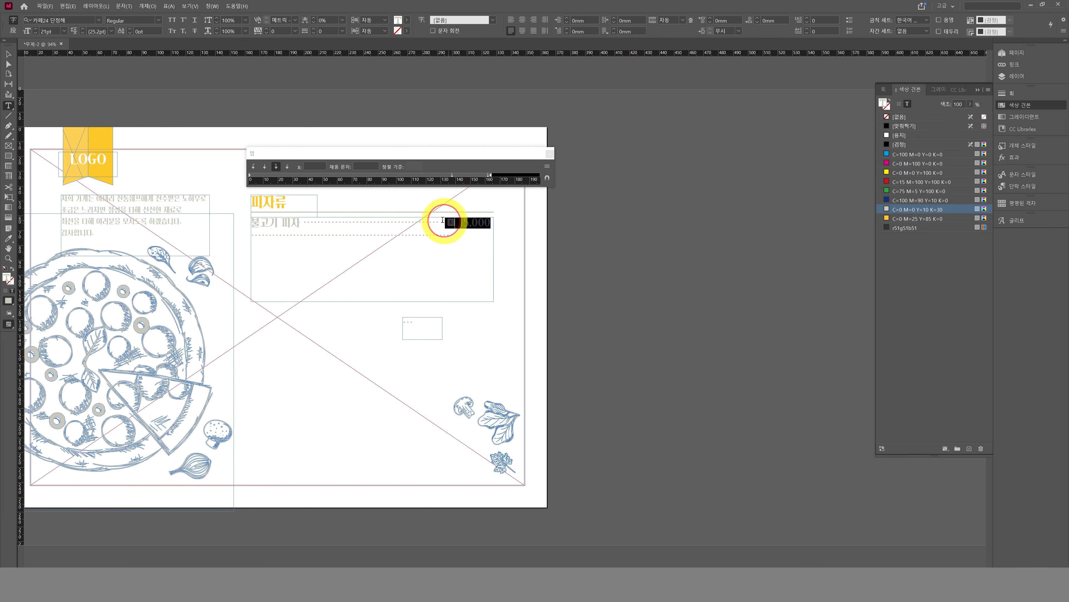
key(ctrl+c)
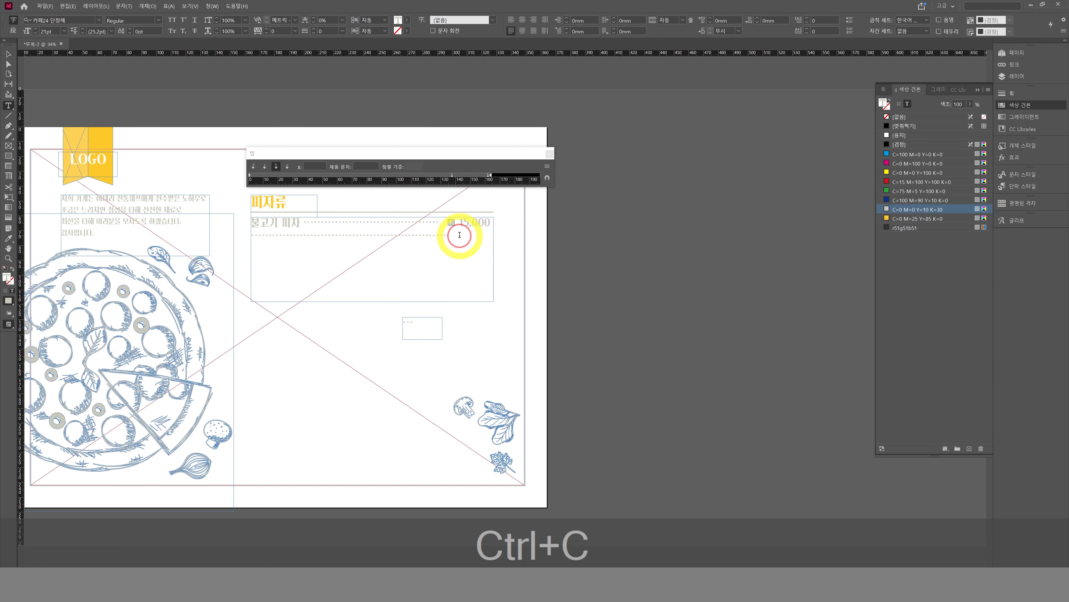
click(459, 235)
key(ctrl+v)
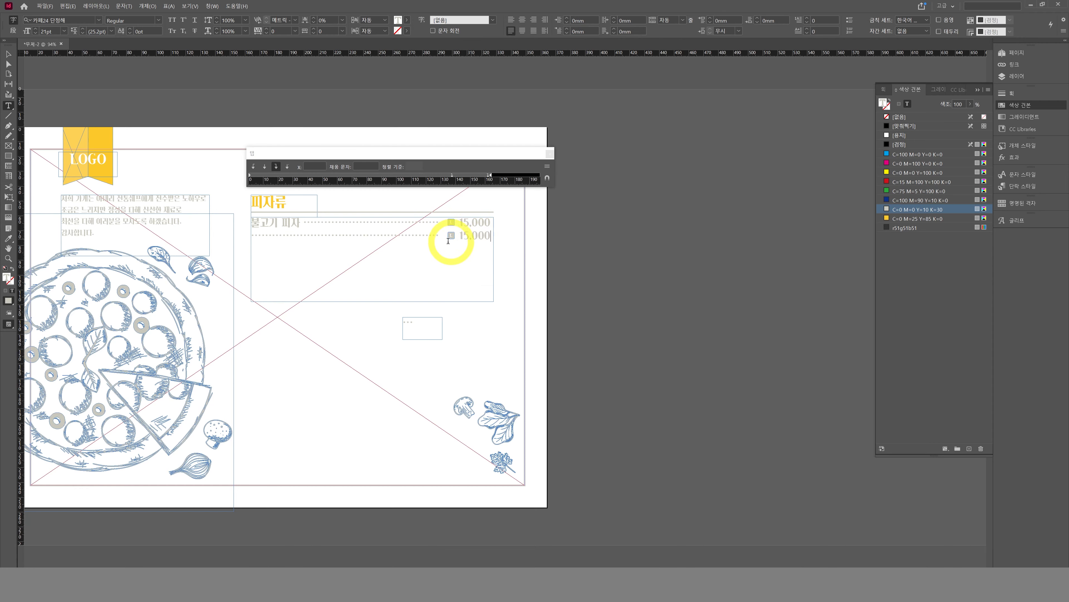
Step: Change the letter in the second menu line's size badge to R
ctrl+click(585, 246)
key(ctrl+space)
drag(330, 236, 637, 350)
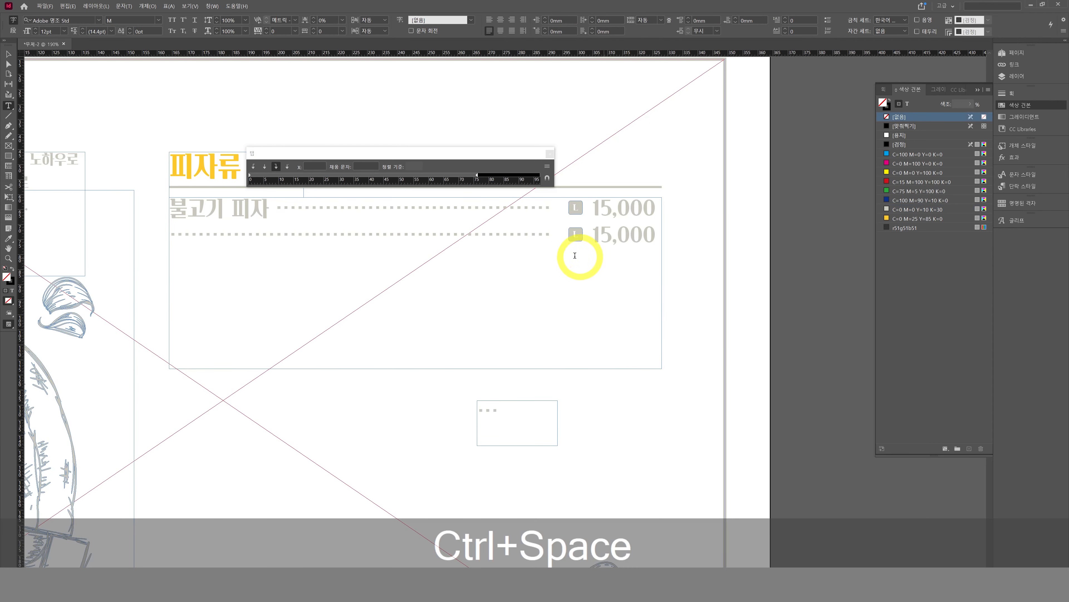
drag(576, 236, 573, 239)
text(R)
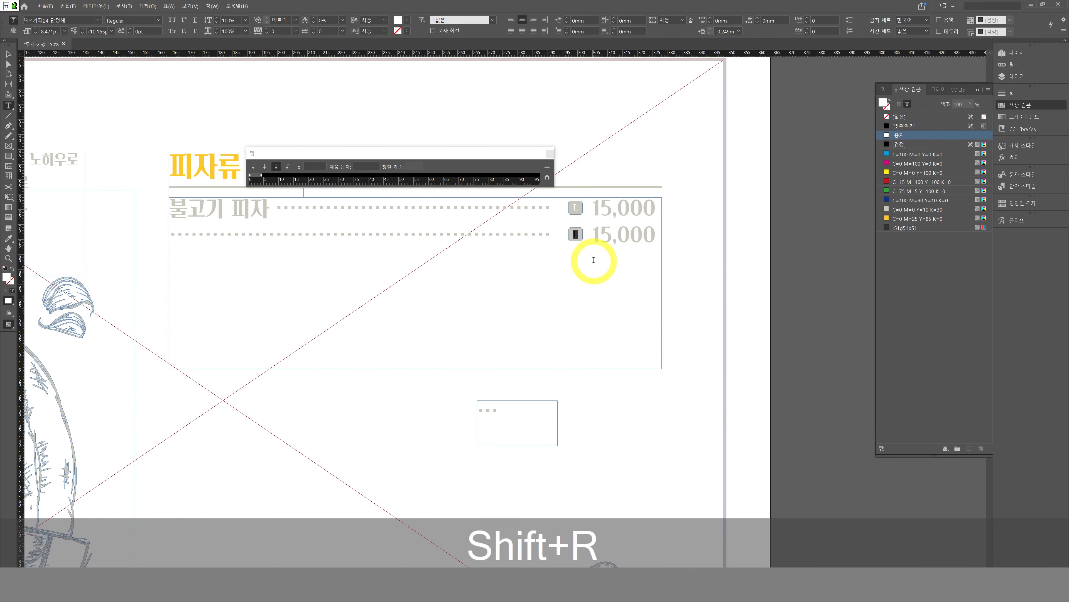
key(BackSpace)
key(Hangul)
text(R 1)
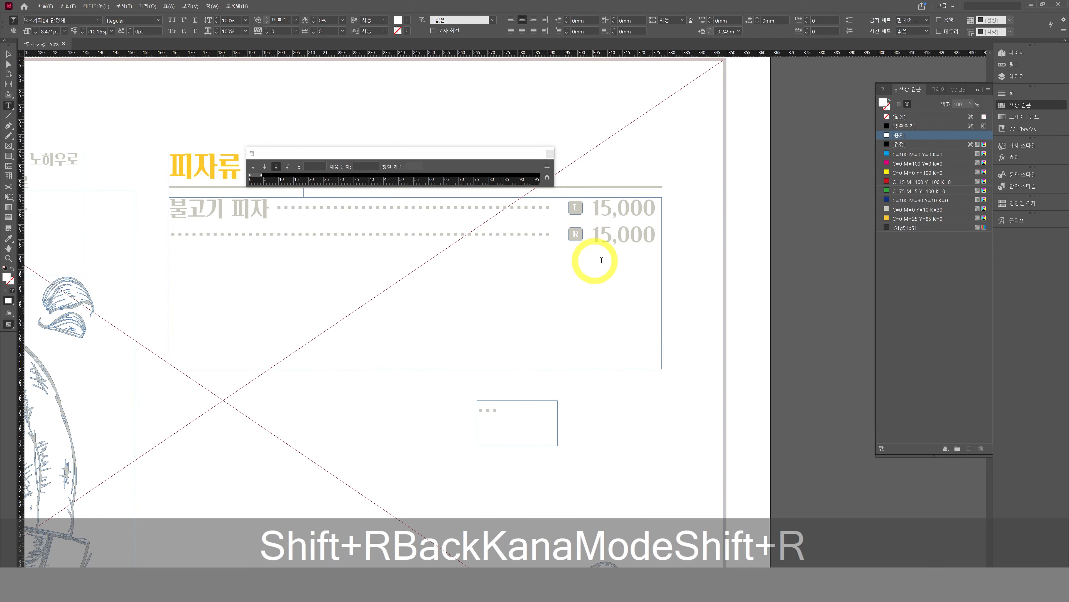
Step: Change the second menu line's price to 10,000 and show the whole page
text(0)
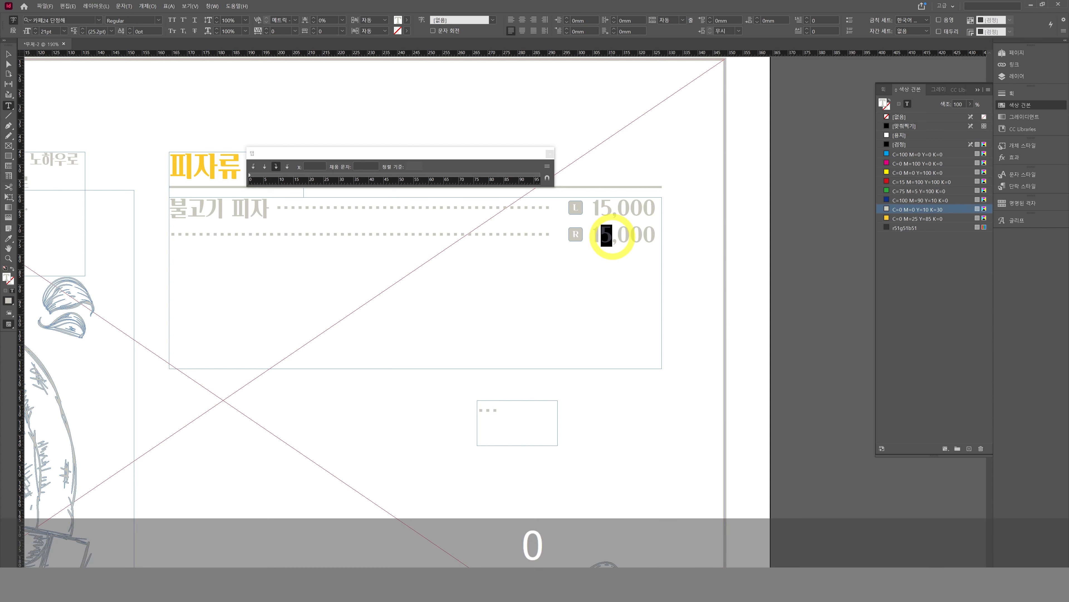
key(ctrl+v)
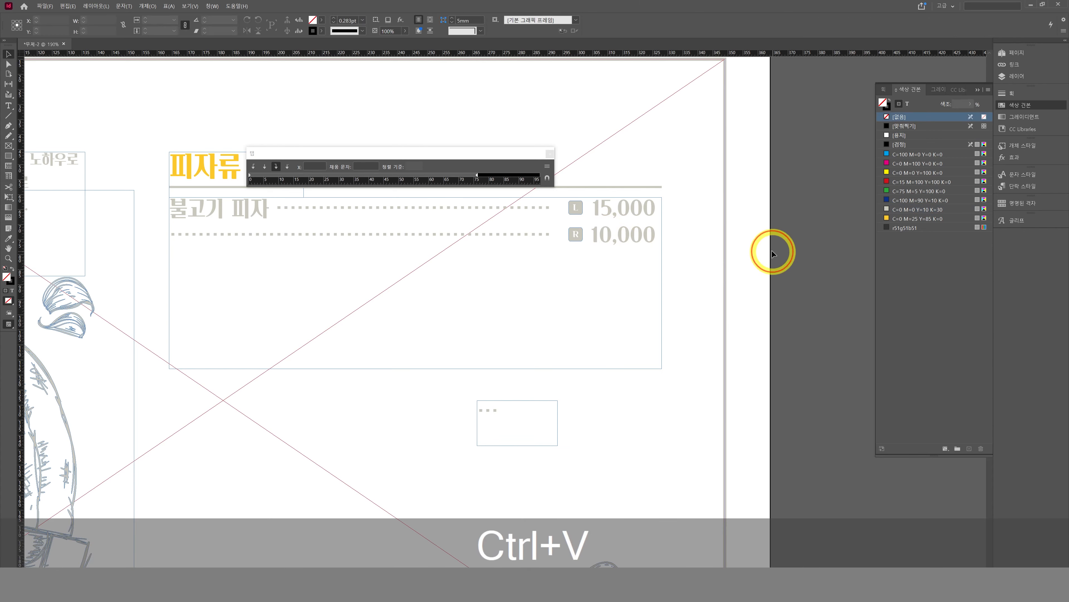
key(ctrl+shift+alt+0)
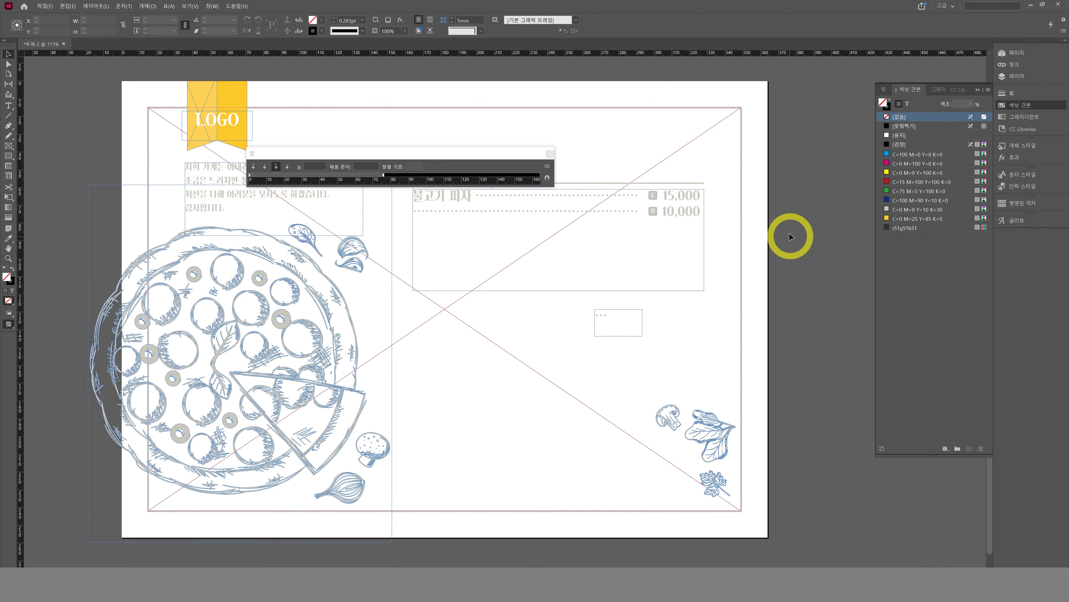
Step: Hide the dotted leader on the second menu line by setting its text fill to None
key(t)
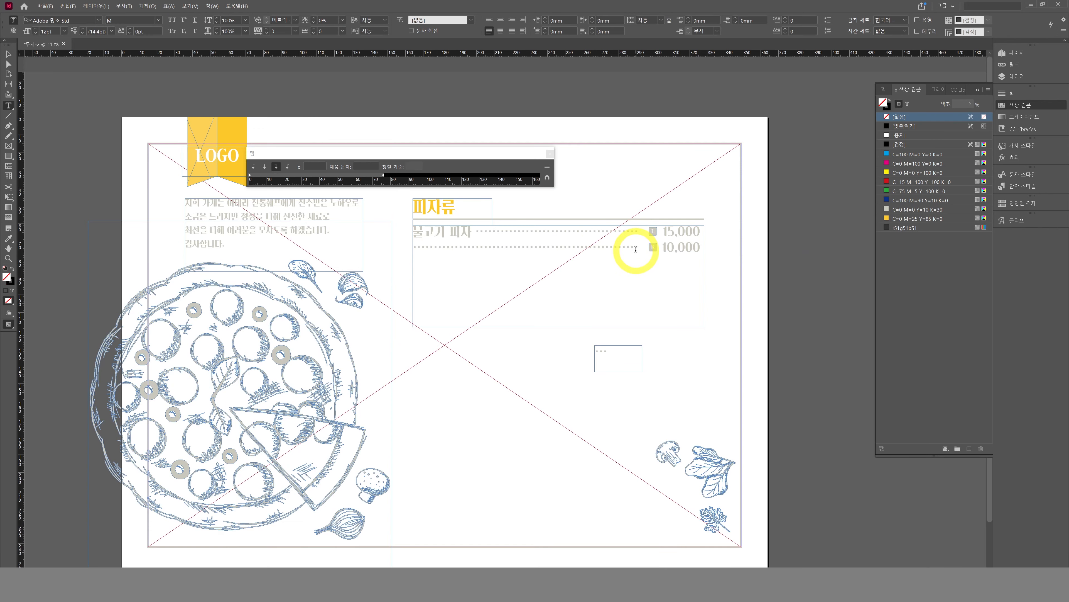
drag(638, 244, 458, 247)
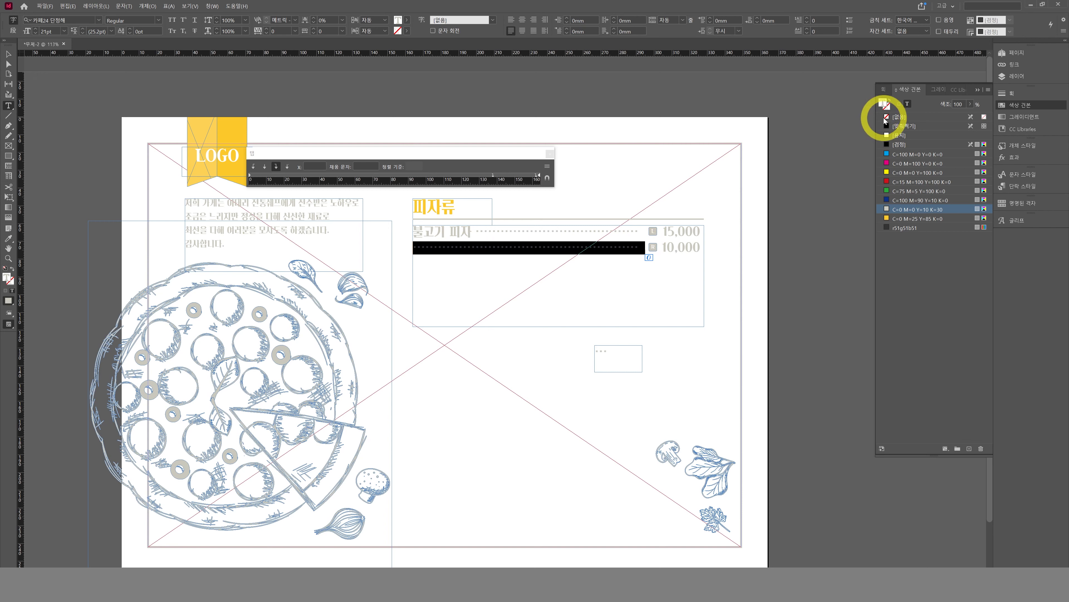
click(907, 106)
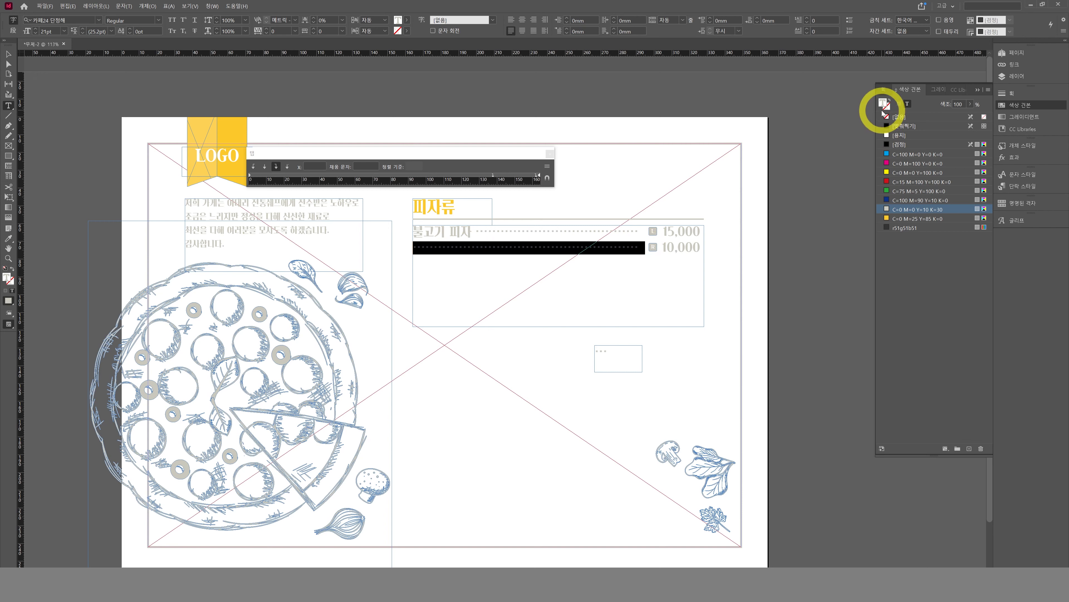
click(897, 119)
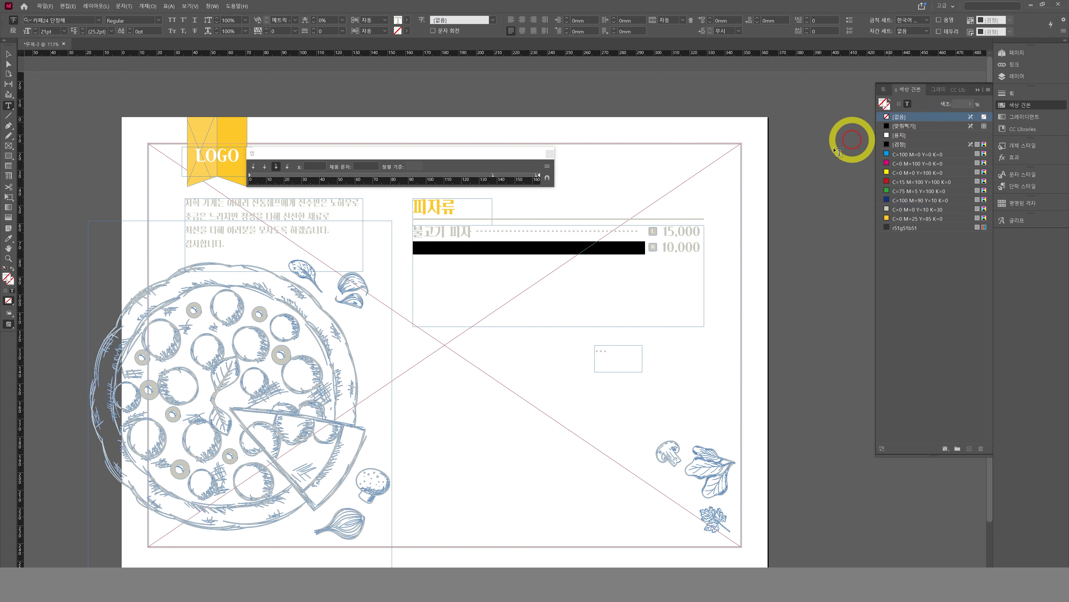
click(807, 200)
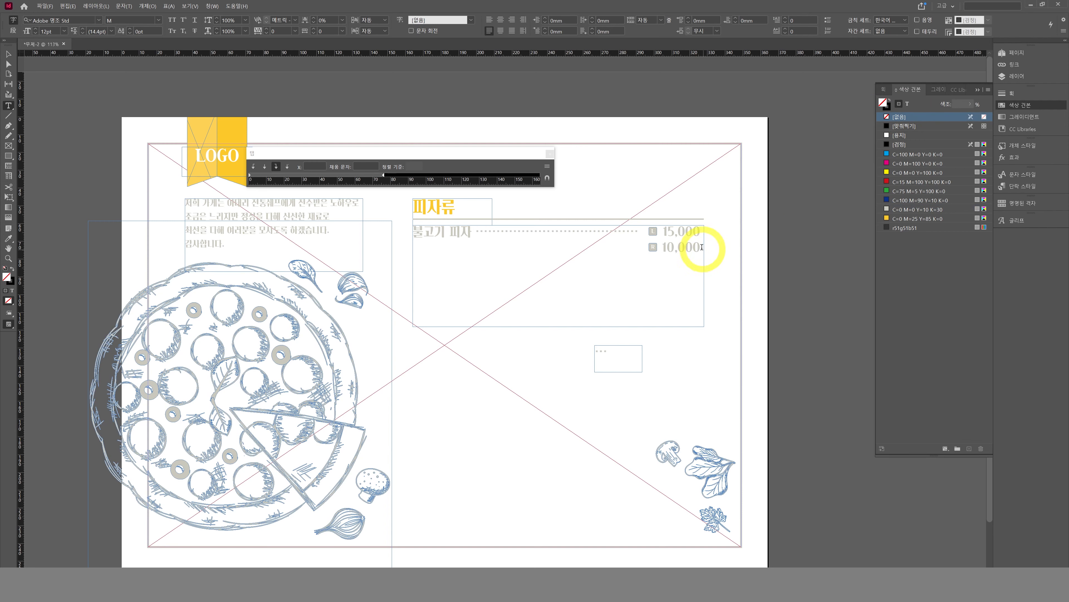
Step: Duplicate the two-line 불고기 피자 entry with its prices twice below, making three entries in the menu frame
click(703, 256)
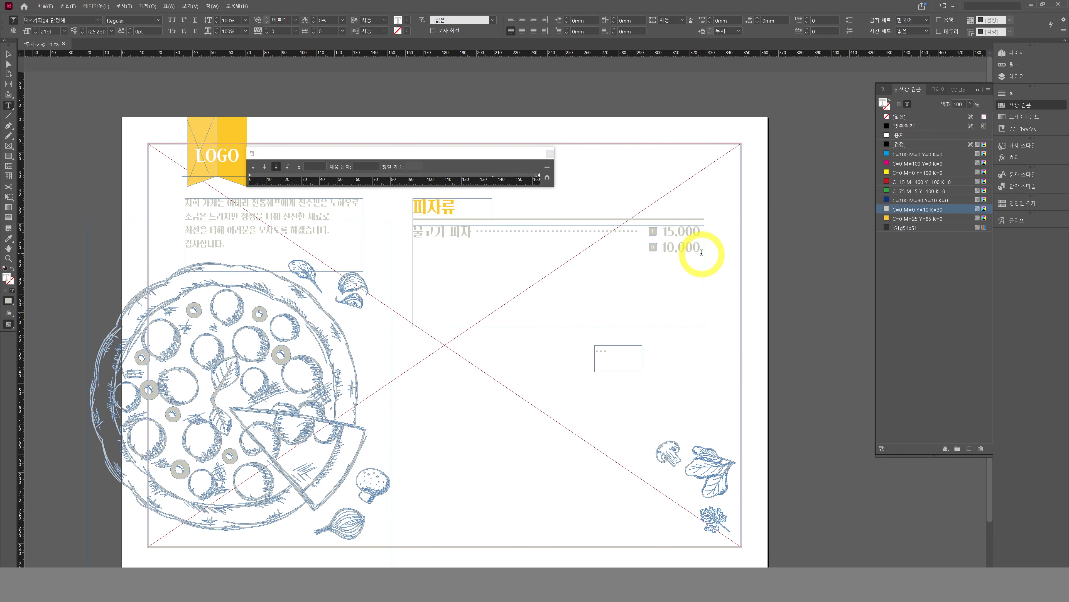
drag(700, 249, 377, 232)
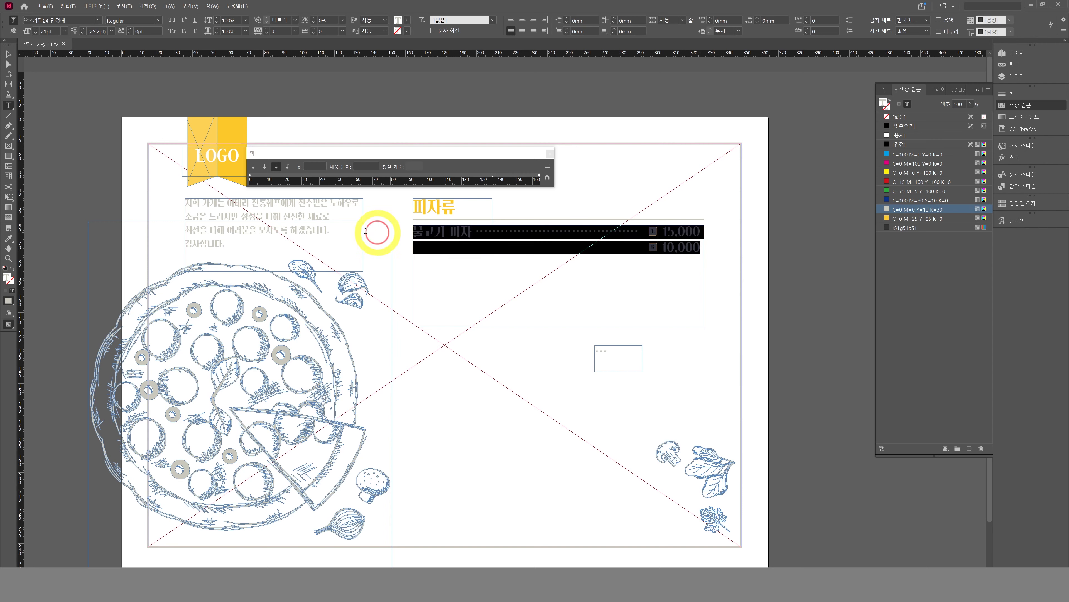
key(ctrl+c)
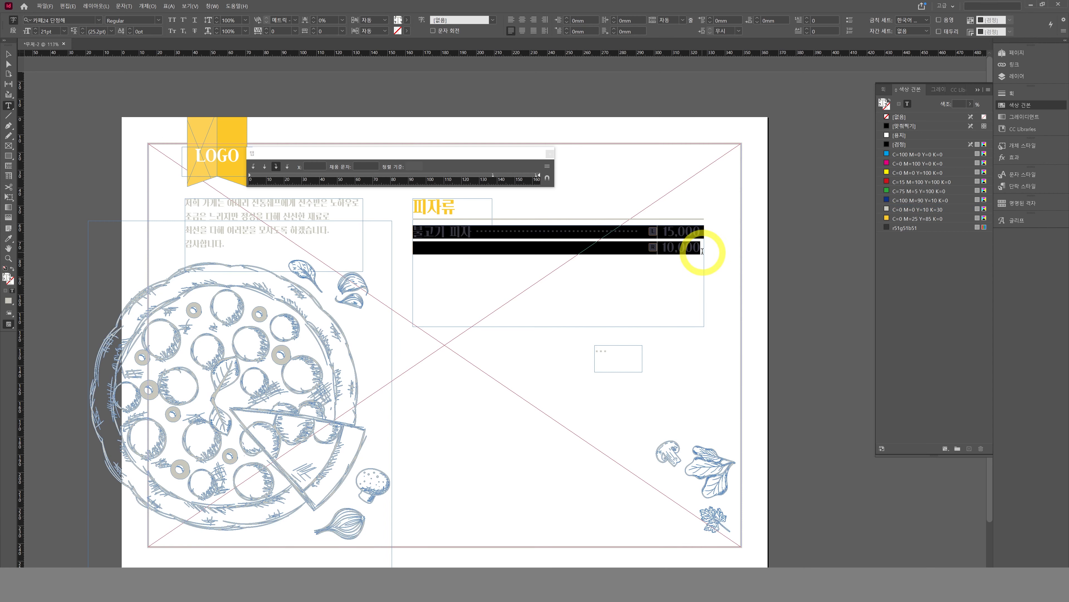
click(702, 252)
key(Return)
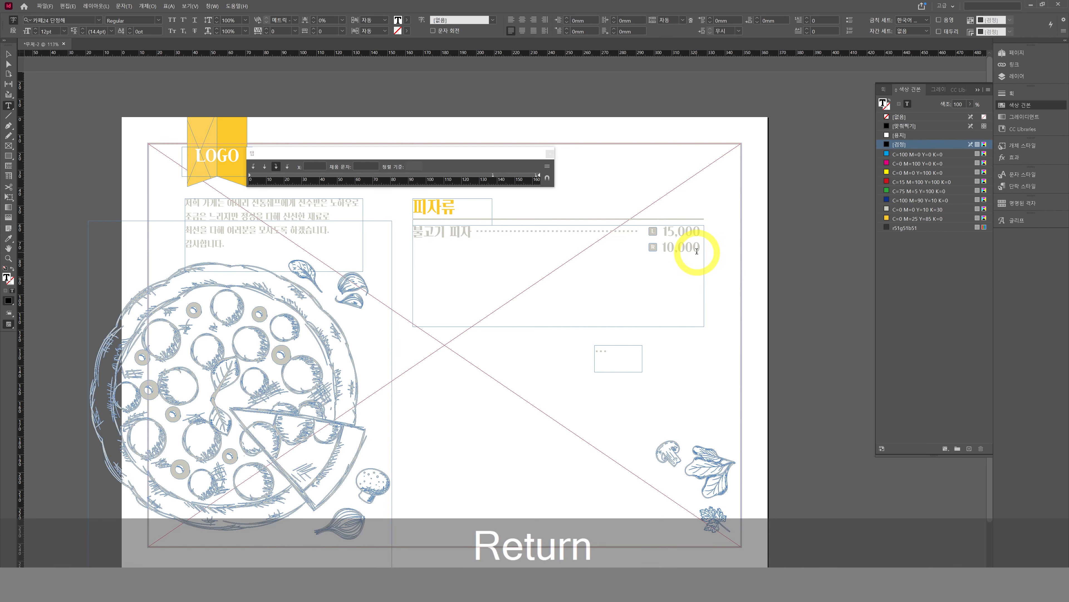
key(ctrl+v)
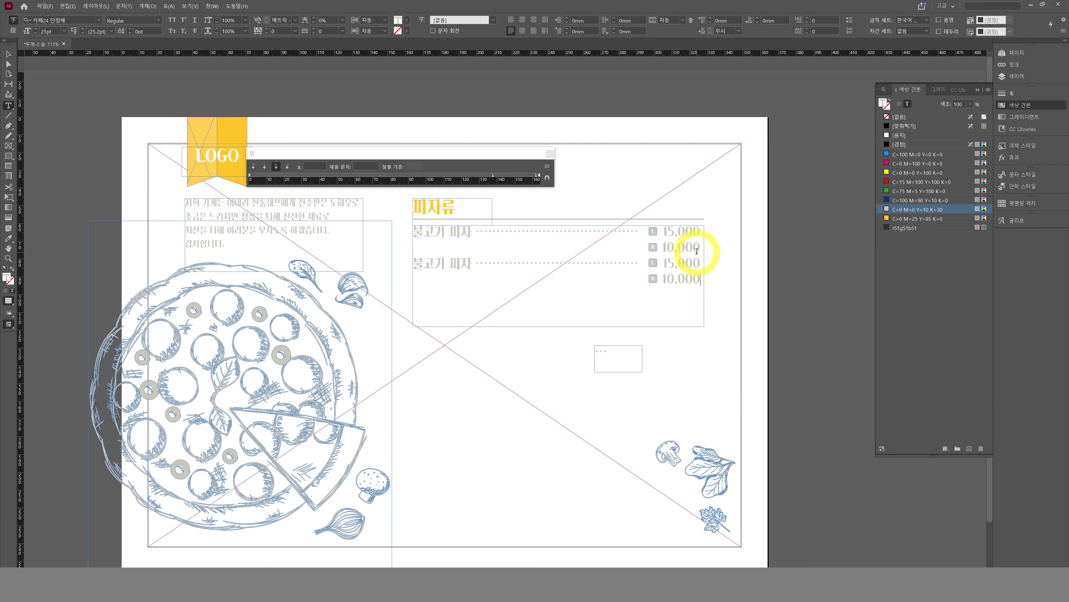
key(Return)
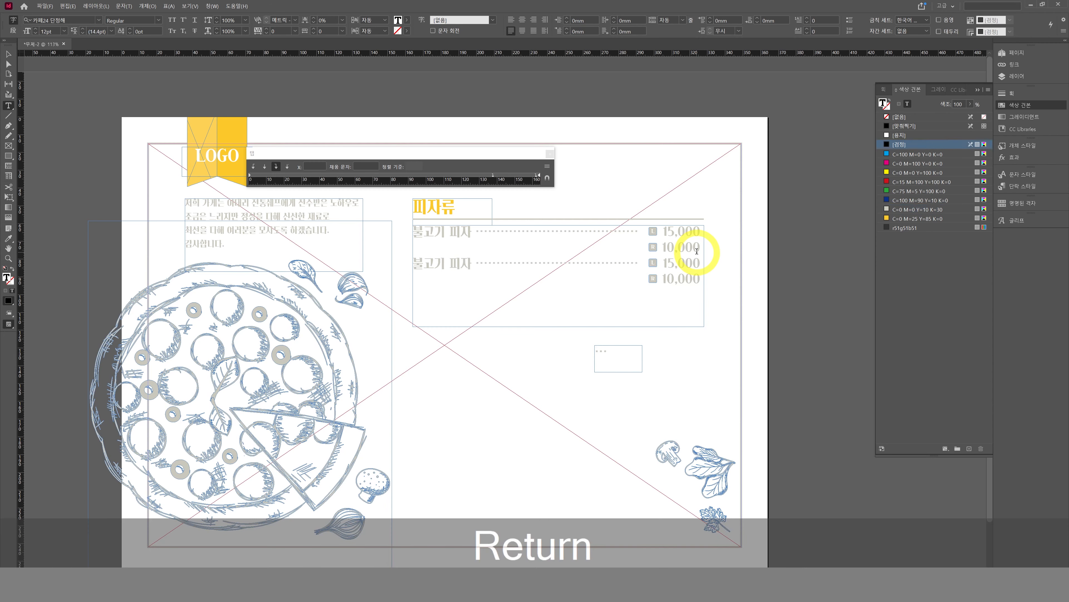
key(ctrl+v)
ctrl+click(836, 356)
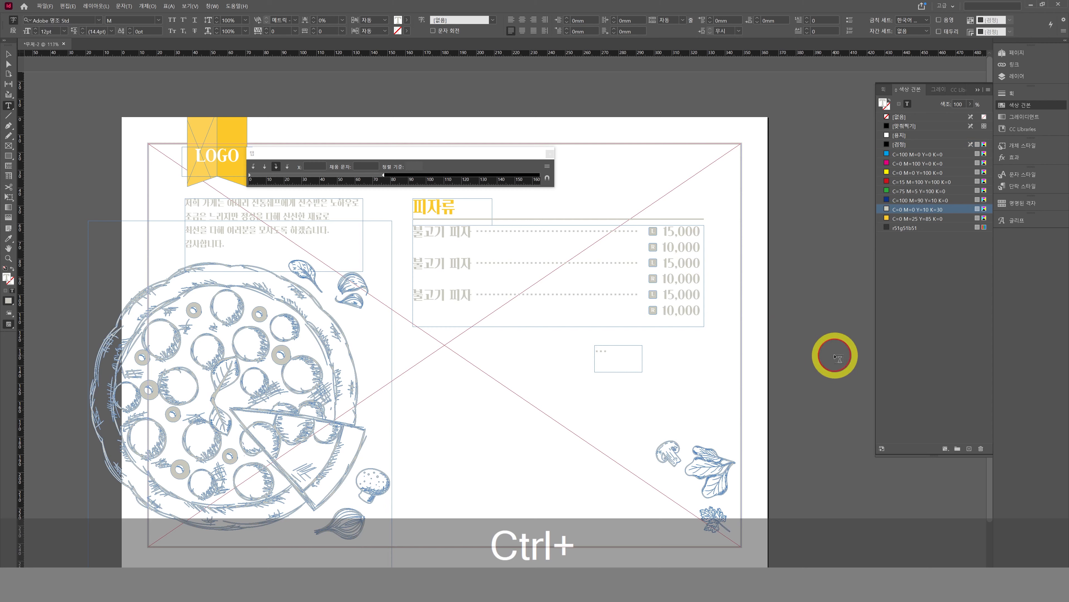
Step: Delete the small leftover text frame of dots below the price list
key(v)
click(623, 370)
key(Delete)
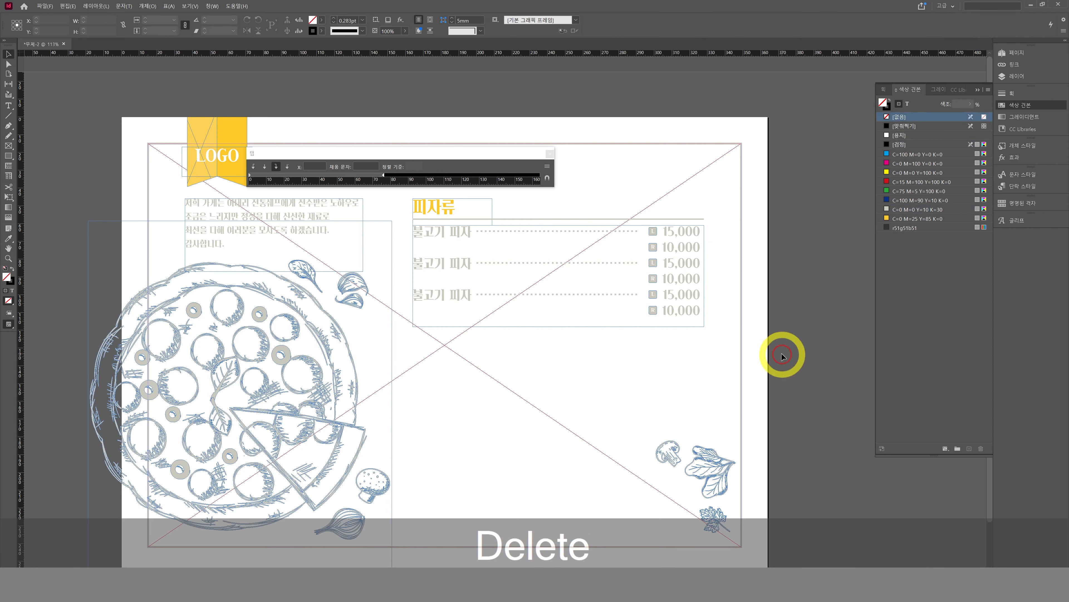
Step: Add "bulgogi Pizza" at the start of the second menu line and color it C=0 M=0 Y=10 K=30
key(t)
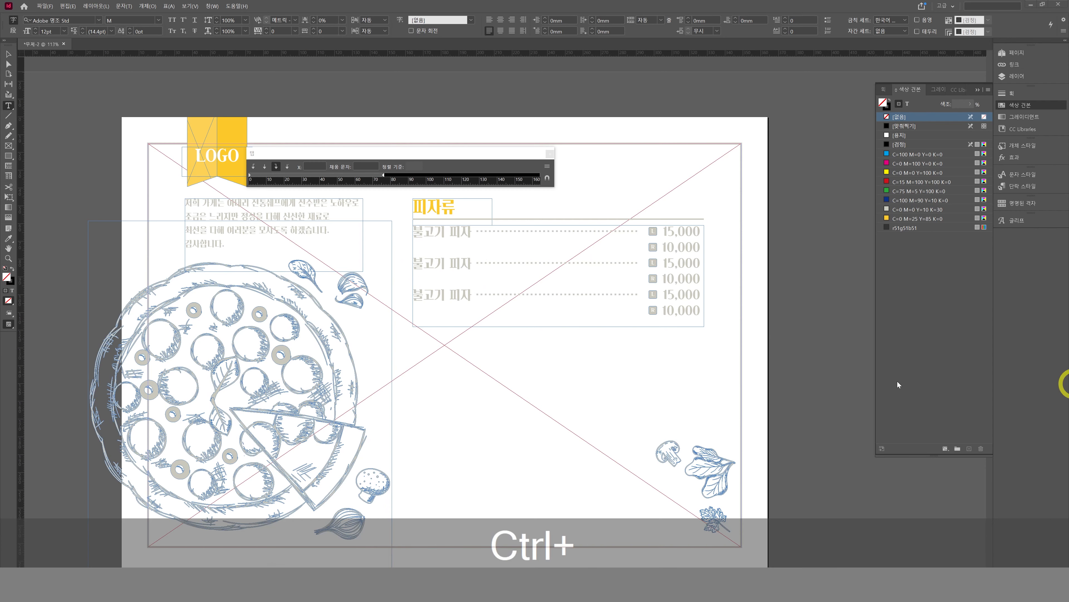
key(ctrl+c)
click(441, 251)
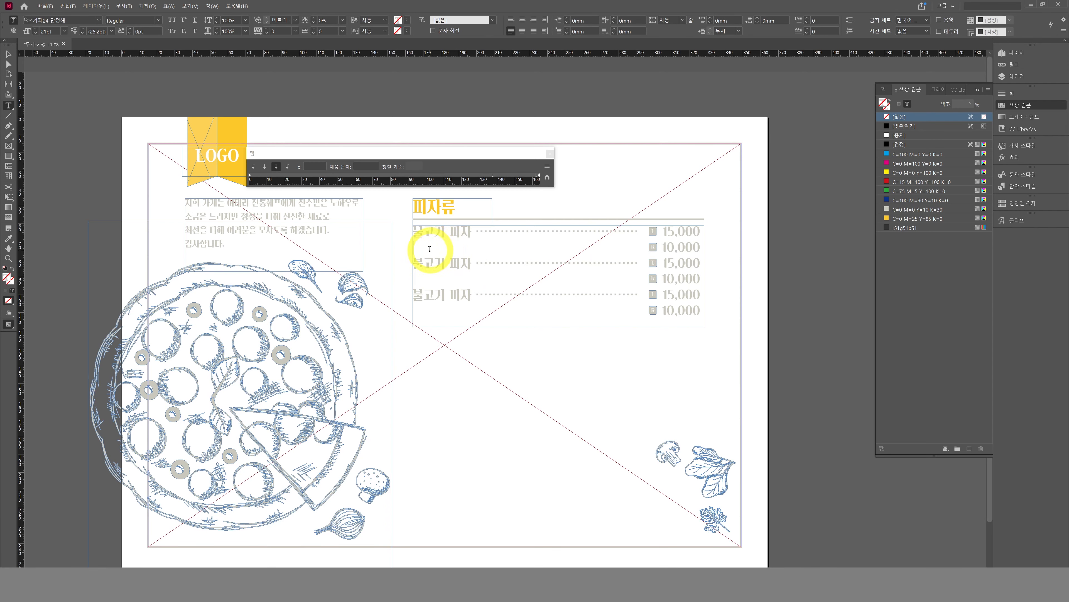
key(ctrl+v)
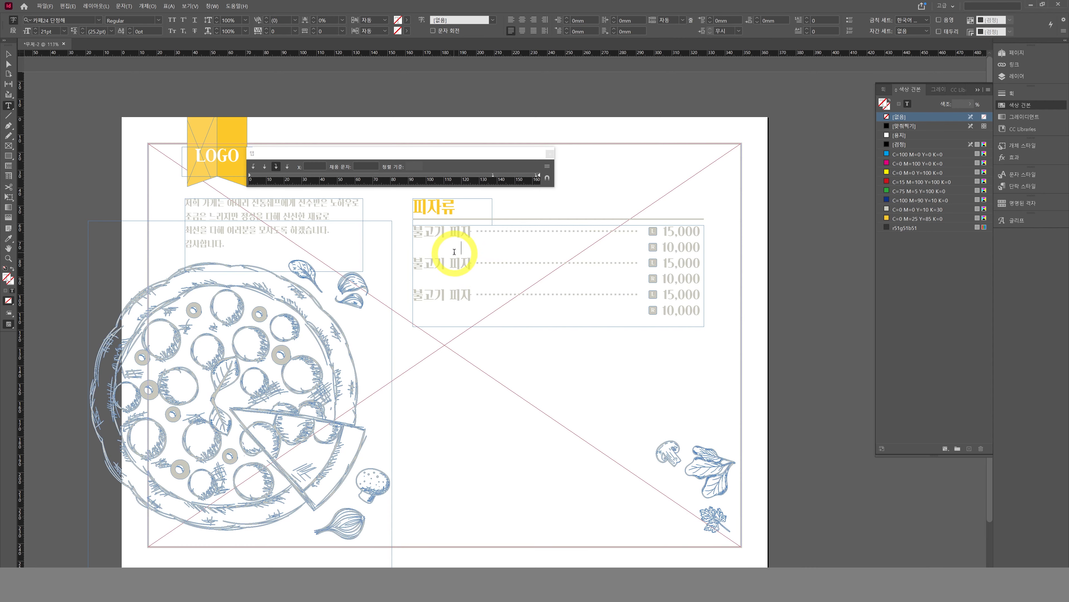
shift+click(413, 246)
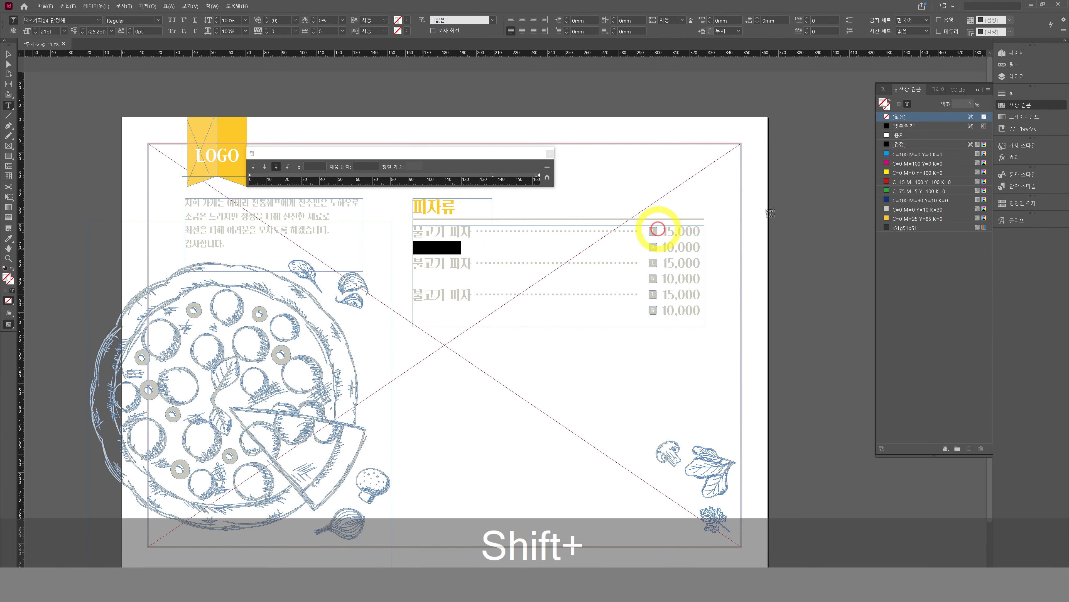
click(902, 212)
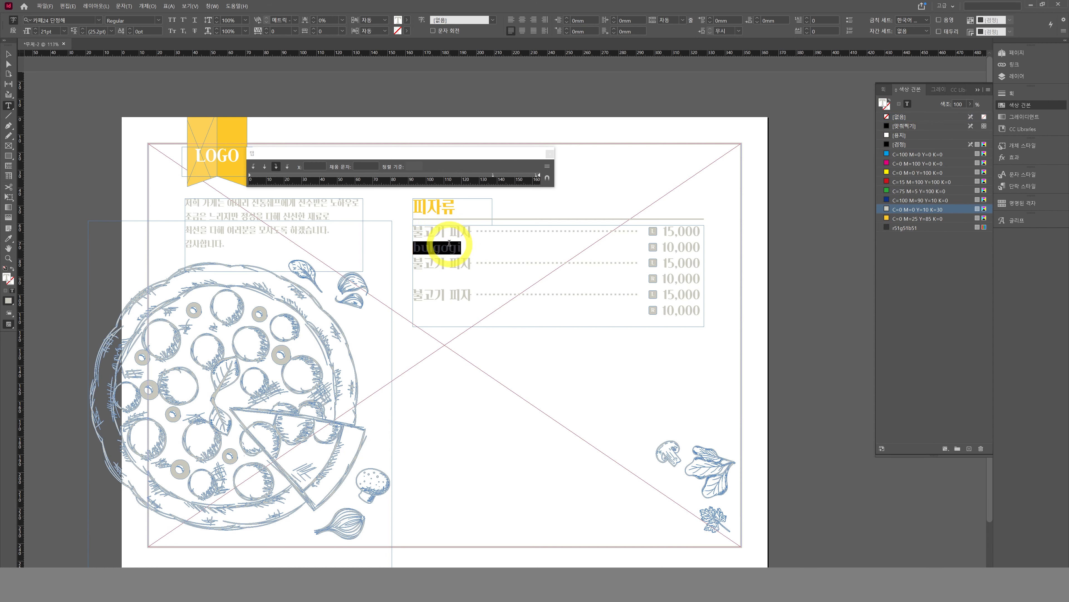
click(471, 251)
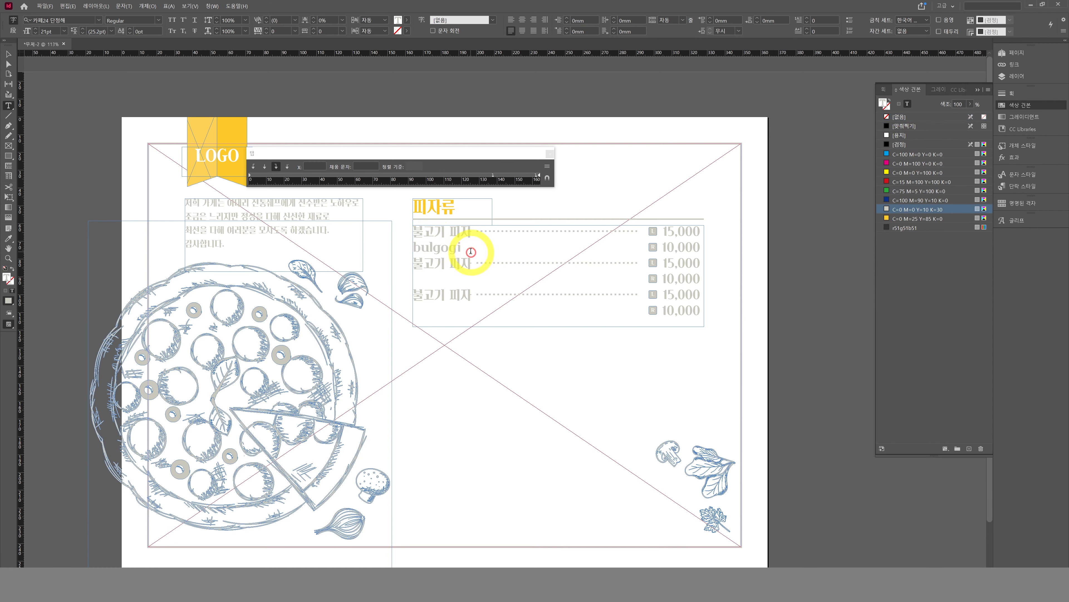
text(P)
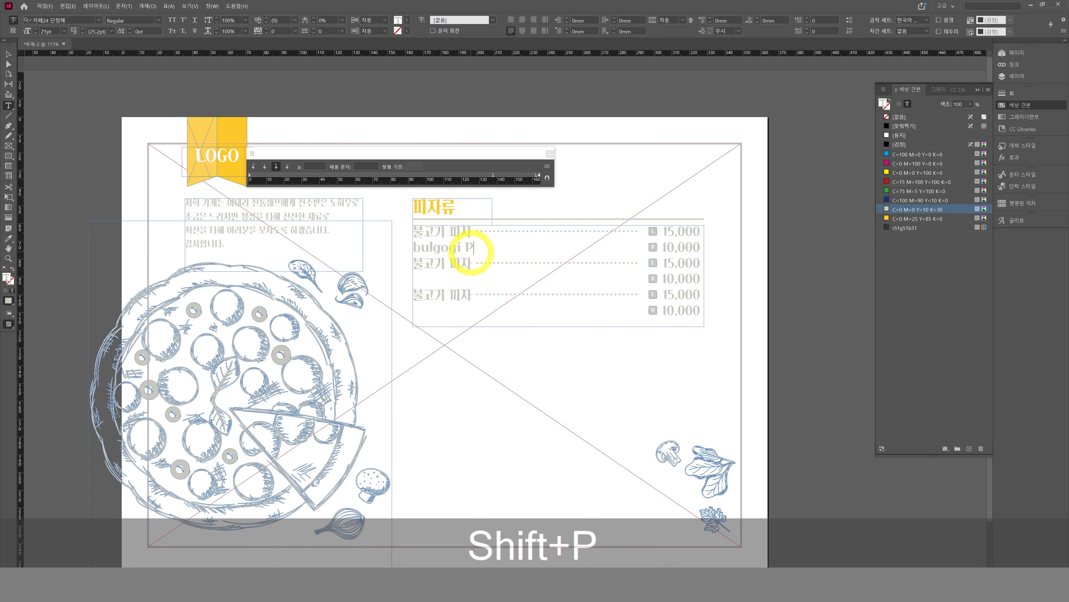
text(izza)
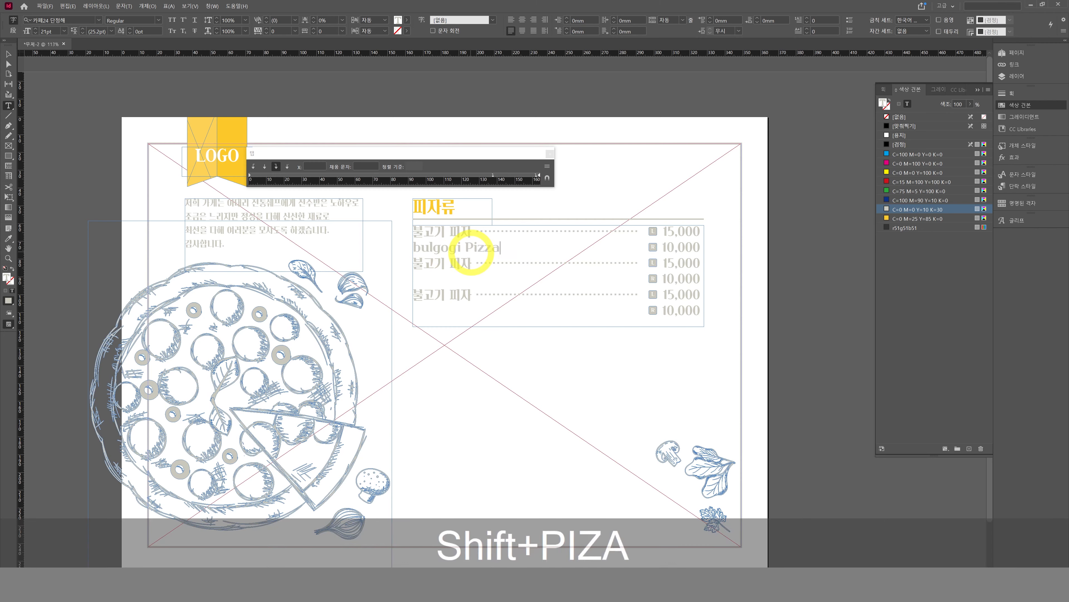
Step: Set the font of the "bulgogi Pizza" text to Monotype Corsiva
click(501, 247)
drag(500, 247, 394, 241)
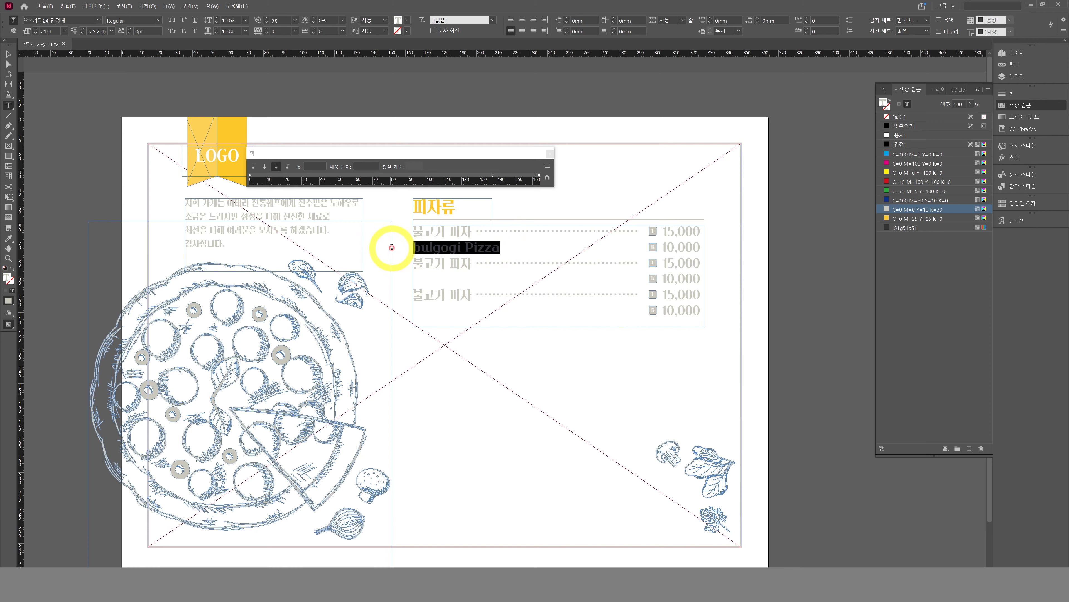
click(65, 21)
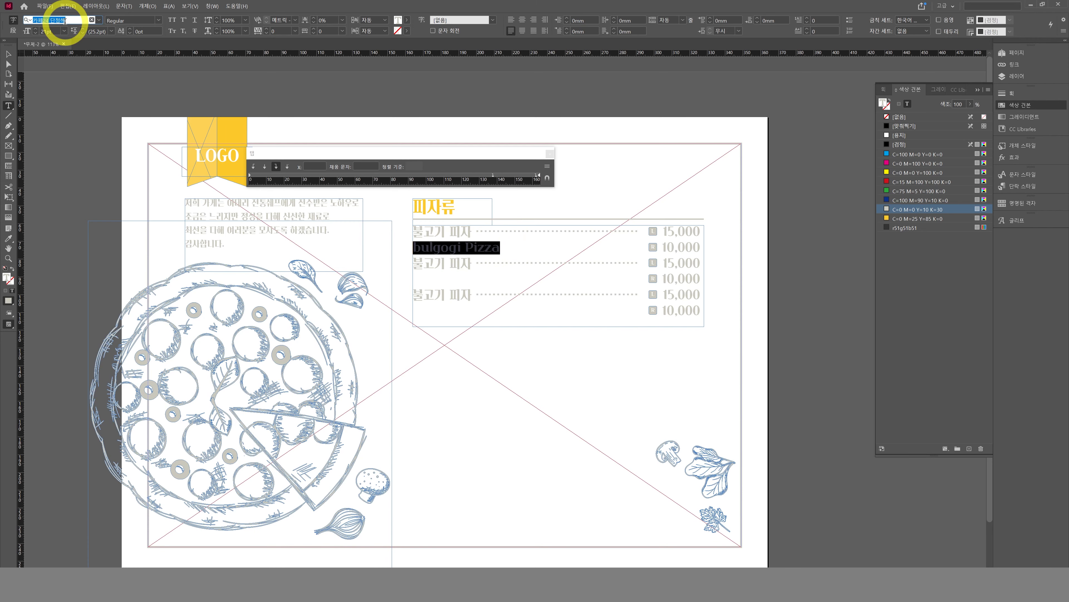
text(mo)
key(BackSpace)
text(o)
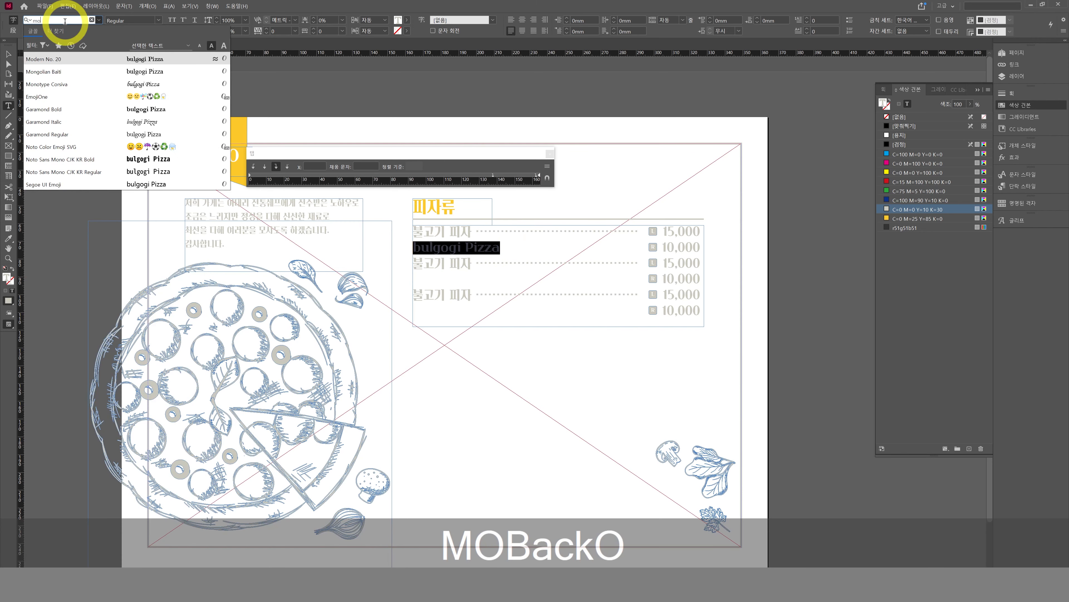
text(to)
key(BackSpace)
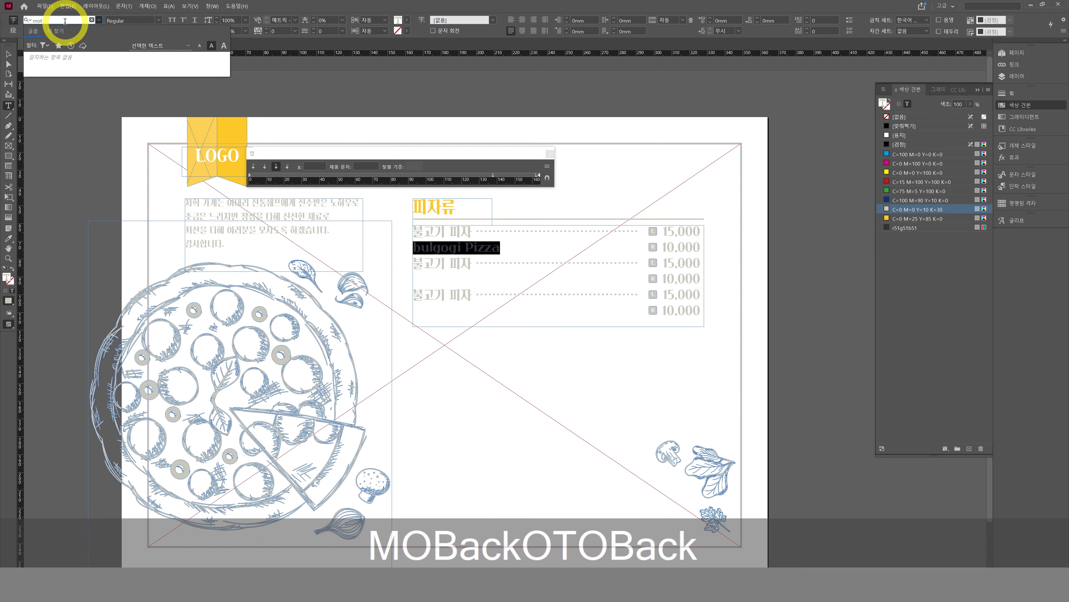
key(BackSpace)
text(n)
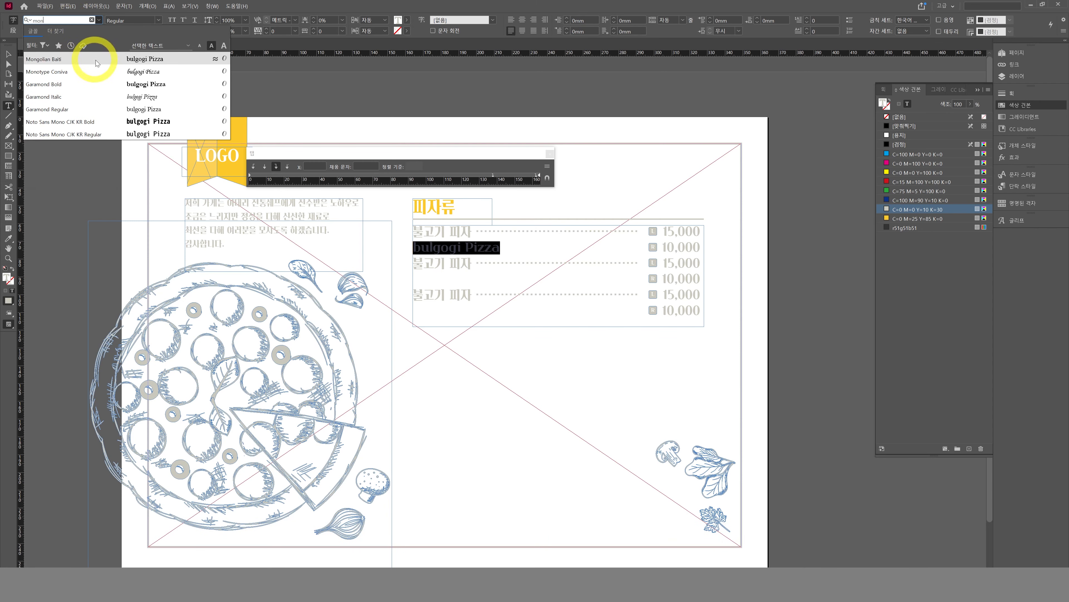
click(101, 72)
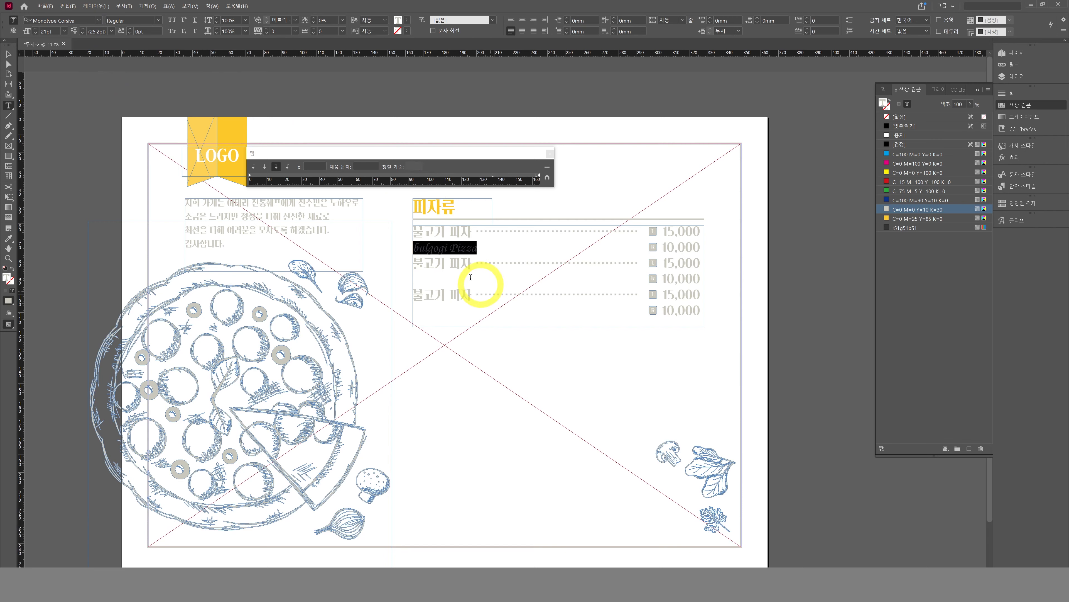
Step: Reduce the "bulgogi Pizza" text to 15 pt
key(ctrl+shift+comma)
key(ctrl+shift+comma)
key(ctrl+shift+comma)
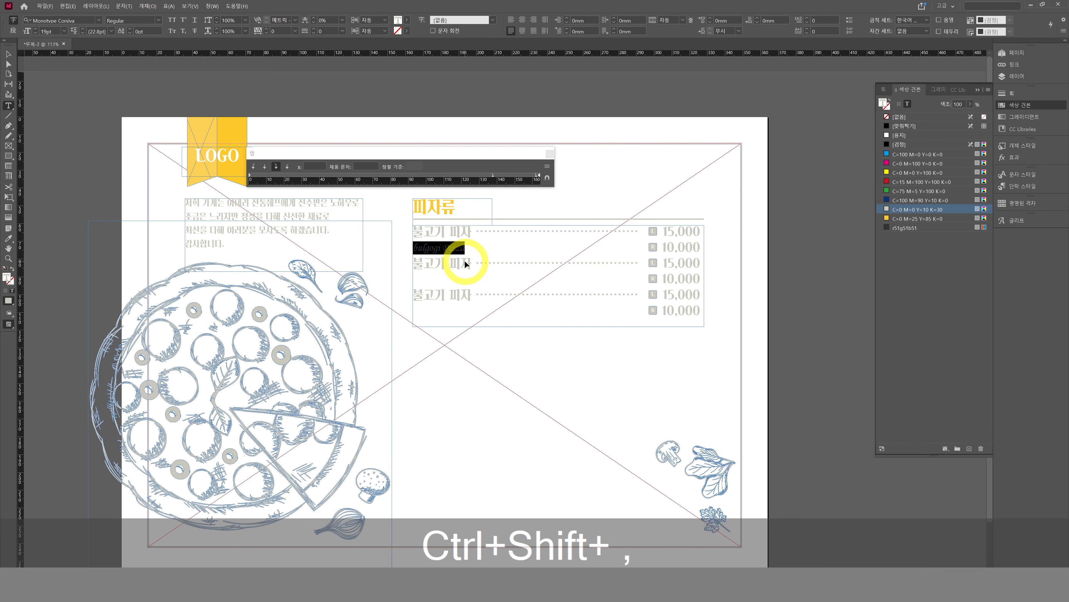
click(482, 242)
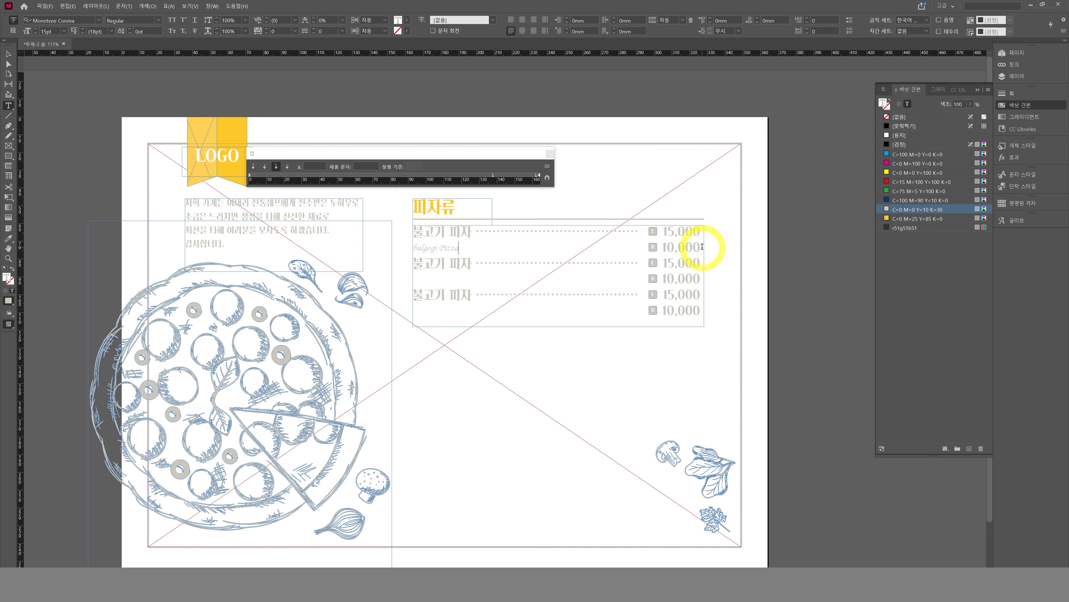
Step: Copy the word Pizza into its own text frame, place it above the price column, and right-align the text
double_click(450, 248)
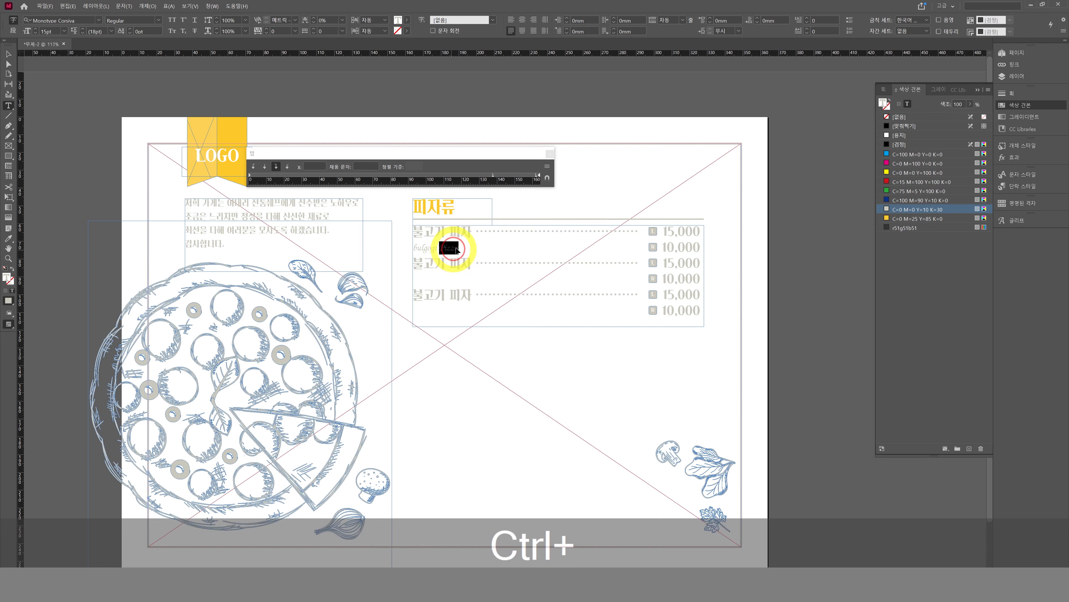
key(ctrl+c)
click(787, 232)
key(v)
key(ctrl+v)
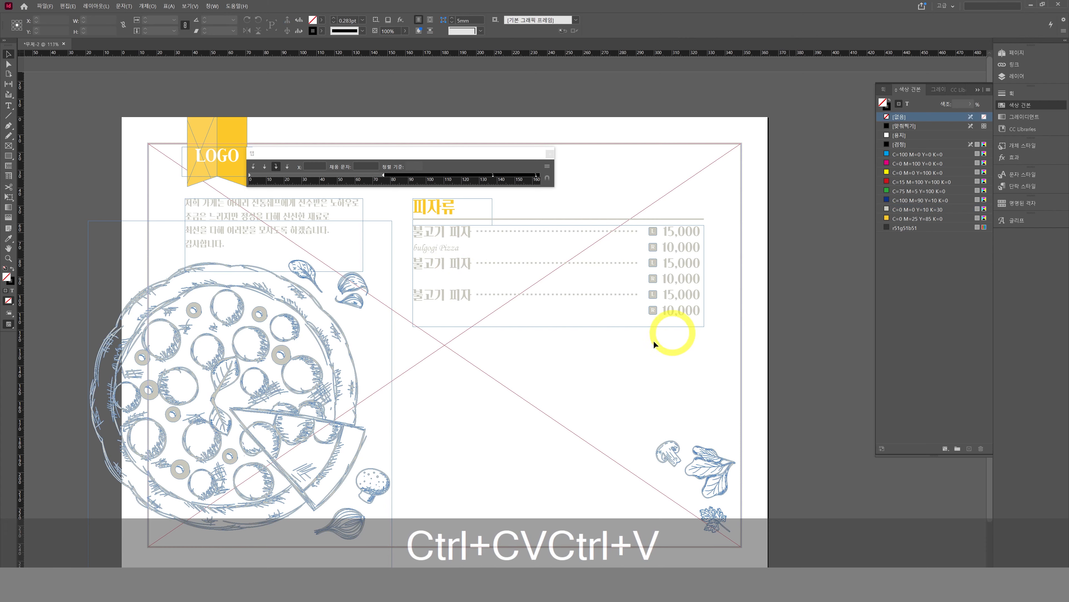
drag(513, 297, 666, 248)
key(ctrl+shift+r)
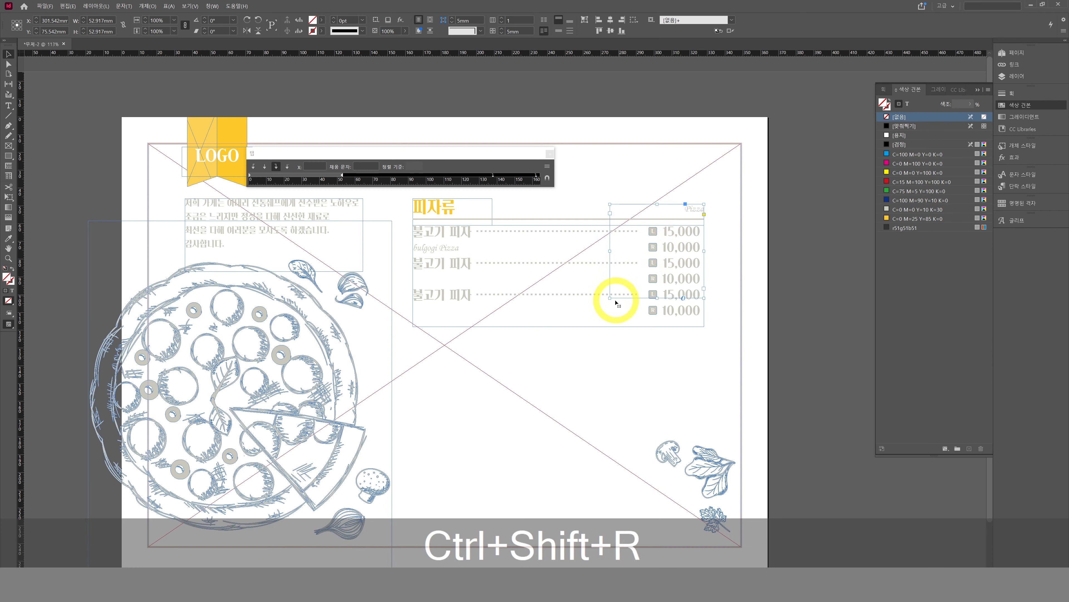
Step: Shrink the separate Pizza text frame to about 49.5 by 9.4 mm and enlarge its text
drag(610, 299, 615, 219)
key(ctrl+shift+period)
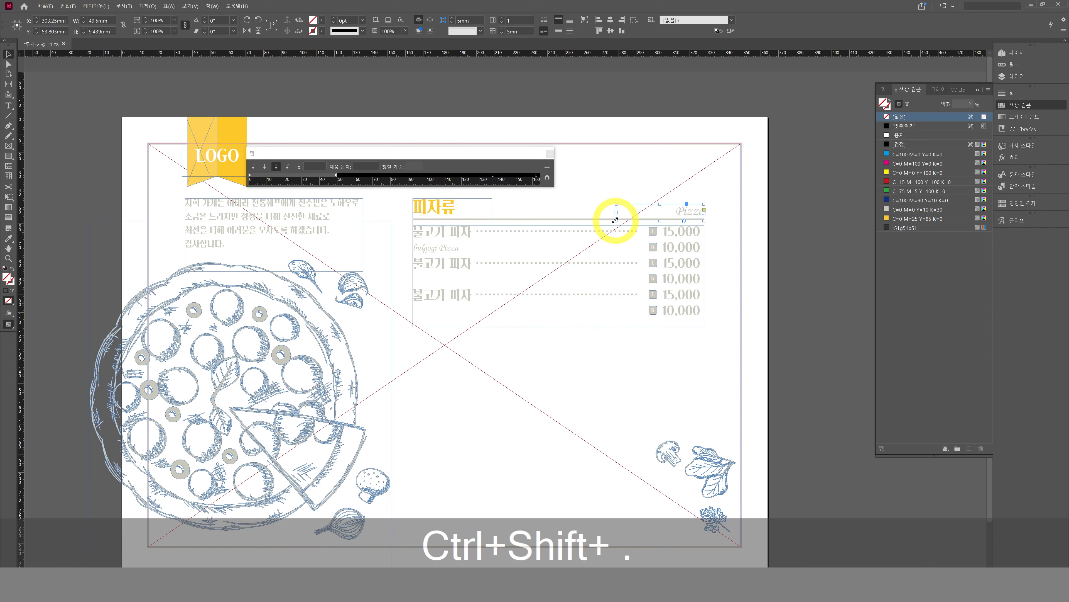
Step: Preview the page without frame edges and nudge the Pizza heading slightly up from the line beneath 피자류
click(807, 244)
key(w)
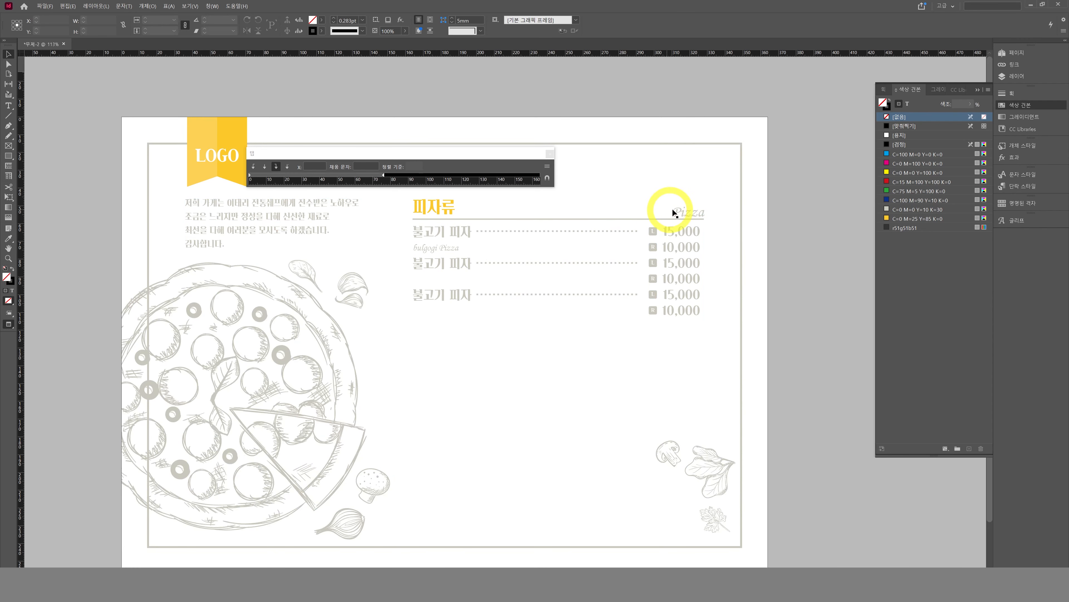
key(Up)
key(Up)
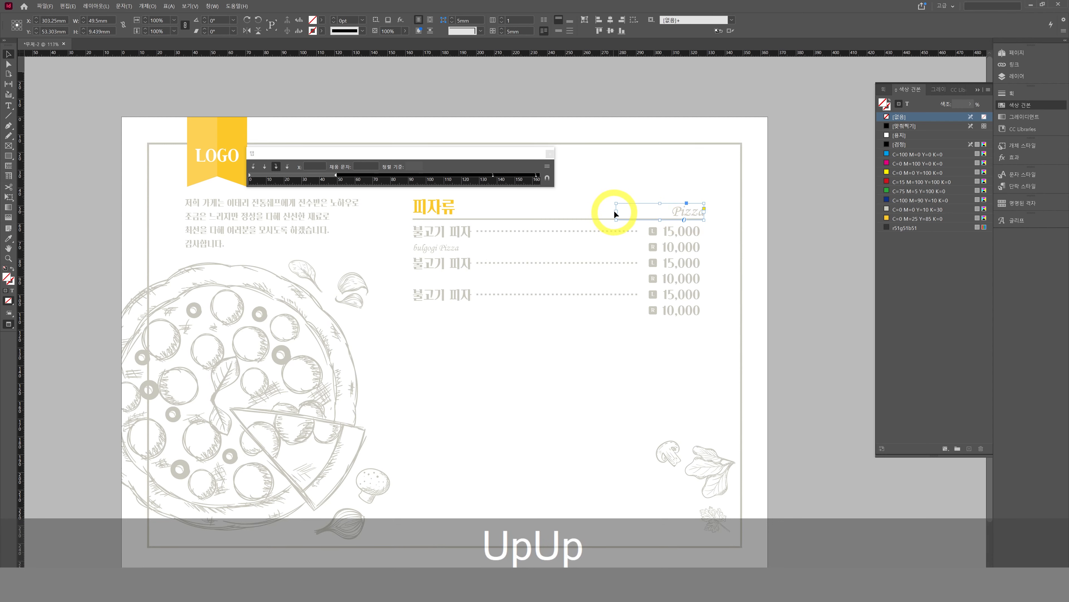
Step: Widen the Pizza heading's text frame to 56 mm and show the frame edges again
drag(616, 211, 605, 211)
click(814, 266)
key(w)
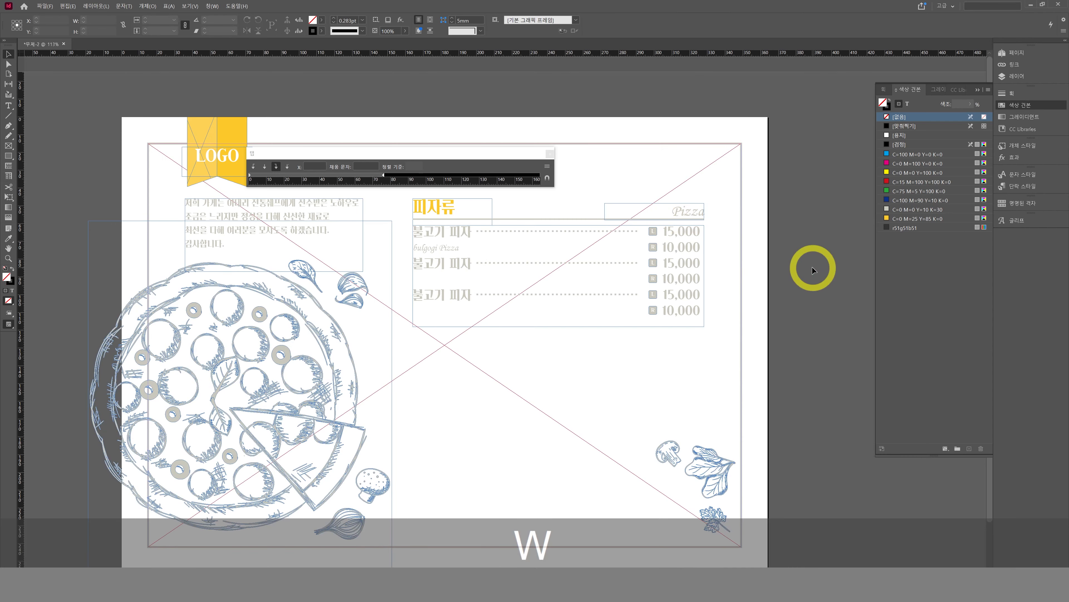
Step: Enlarge the "bulgogi Pizza" text to 17 pt
key(t)
drag(463, 249, 413, 248)
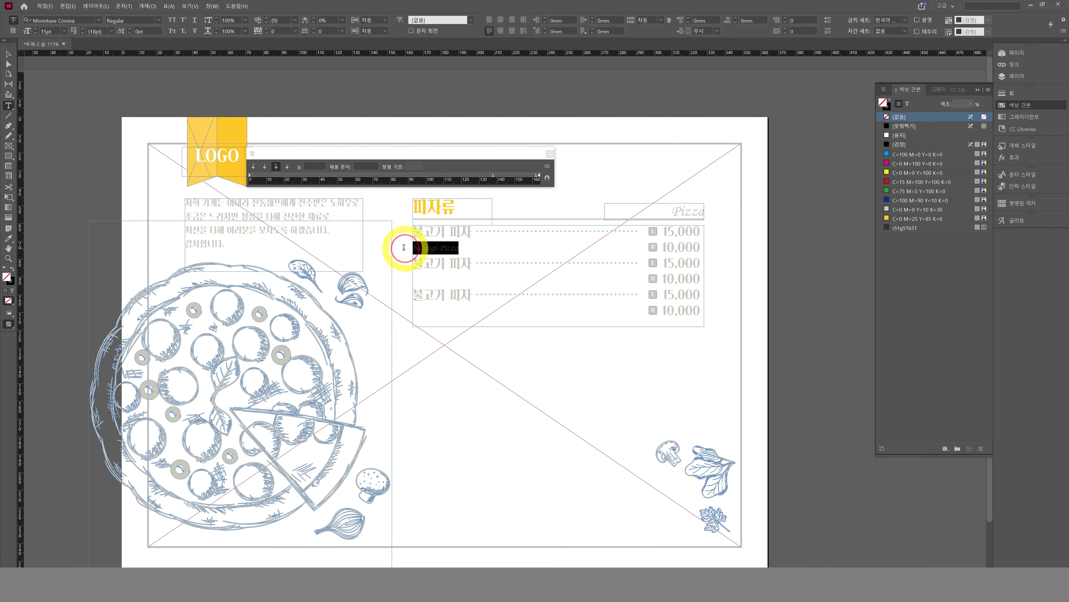
key(ctrl+shift+period)
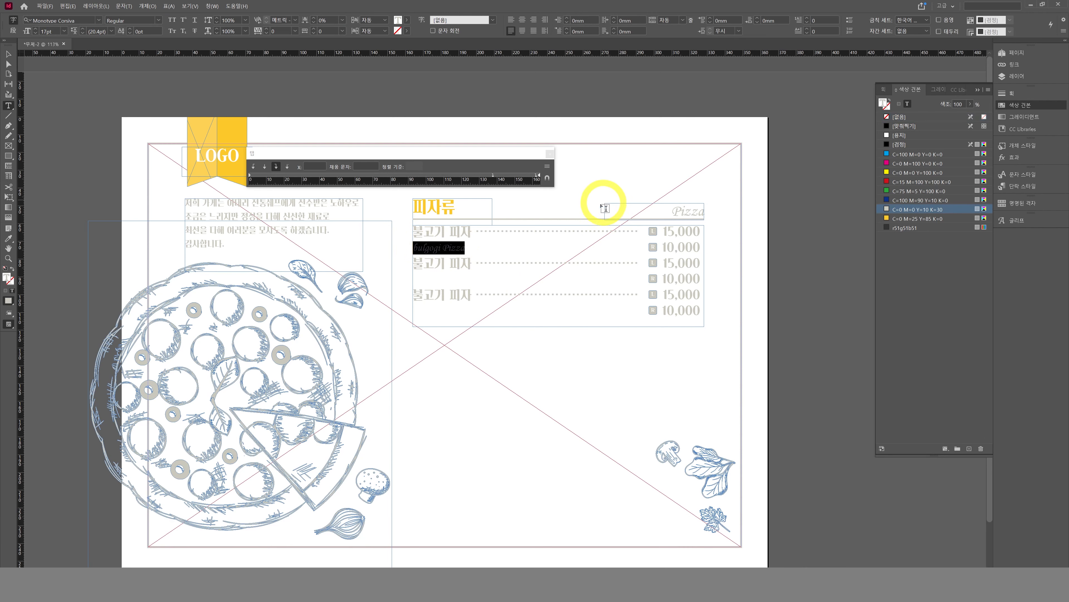
Step: Add 3 mm of paragraph spacing below the first item's 10,000 line and 2 mm below the second item's
click(698, 248)
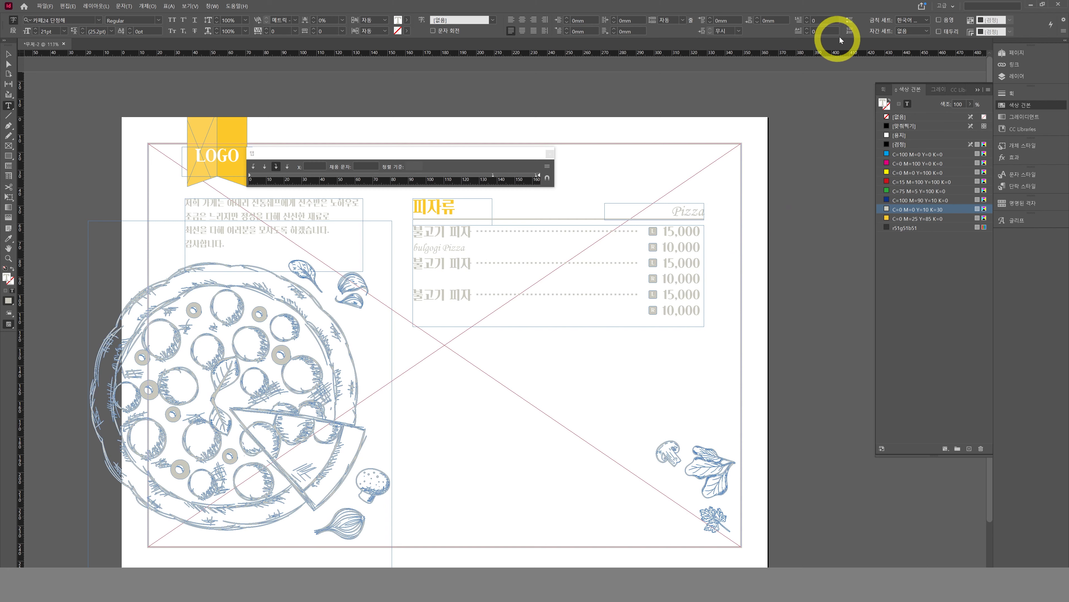
click(758, 18)
click(758, 19)
click(758, 18)
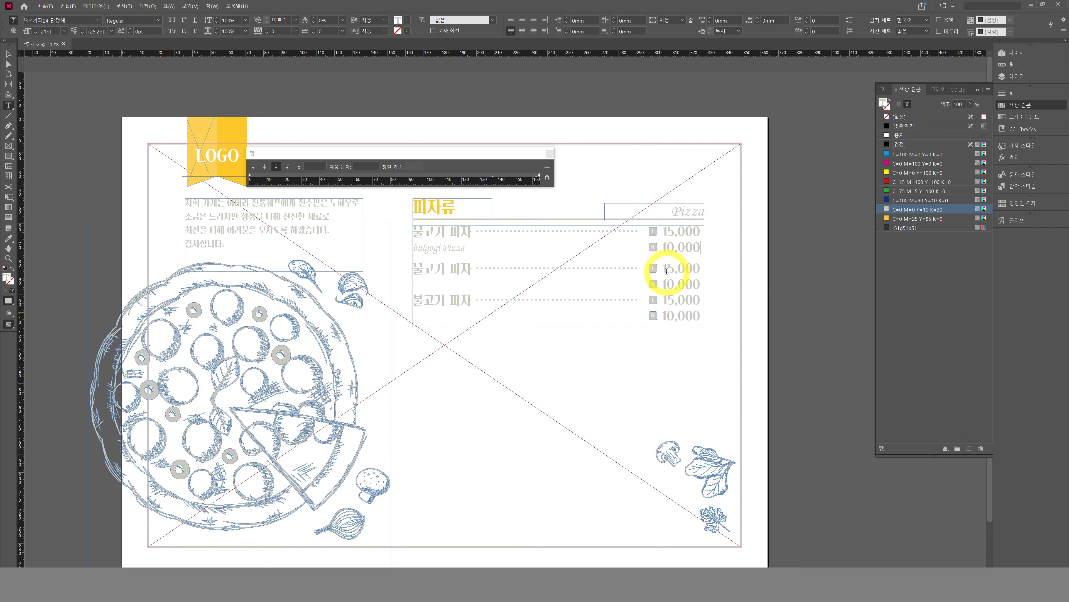
click(702, 281)
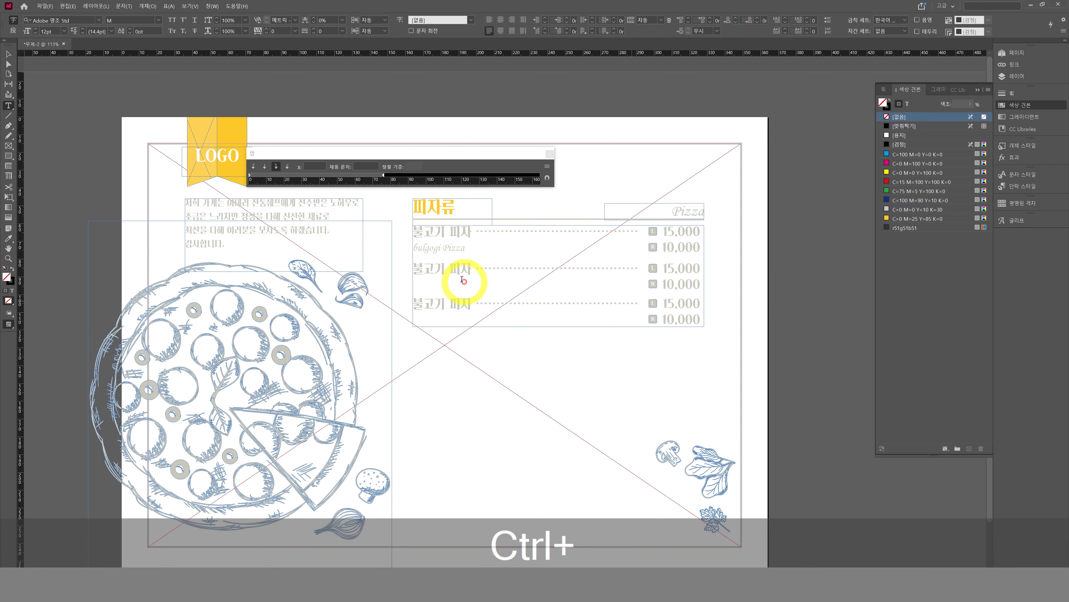
Step: Copy "bulgogi Pizza" and paste it beneath the second and third Korean menu items
drag(470, 246, 407, 252)
key(ctrl+c)
click(414, 281)
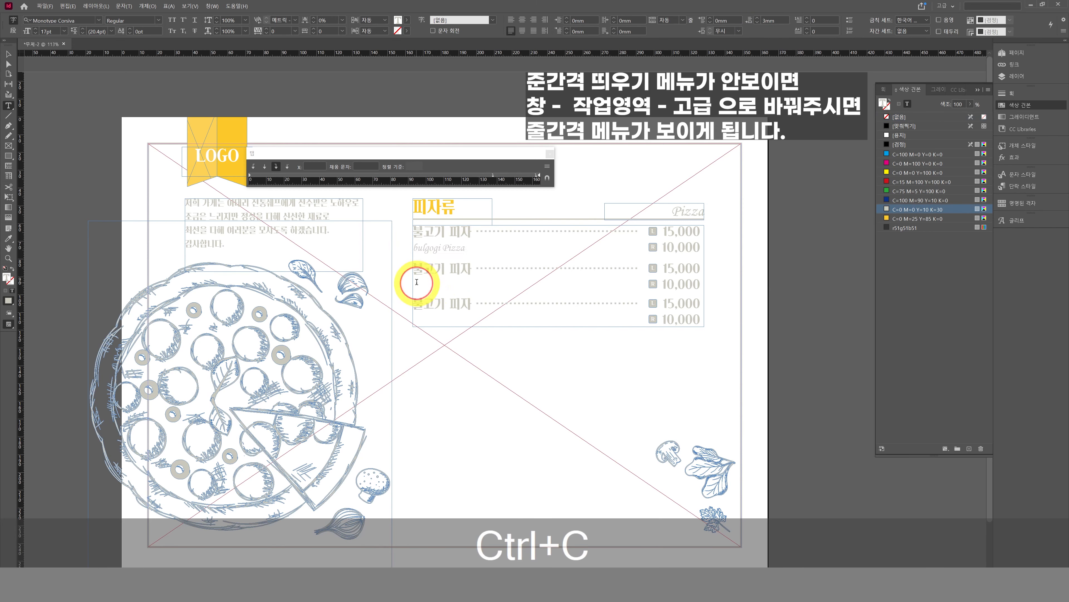
key(ctrl+v)
click(423, 318)
key(ctrl+v)
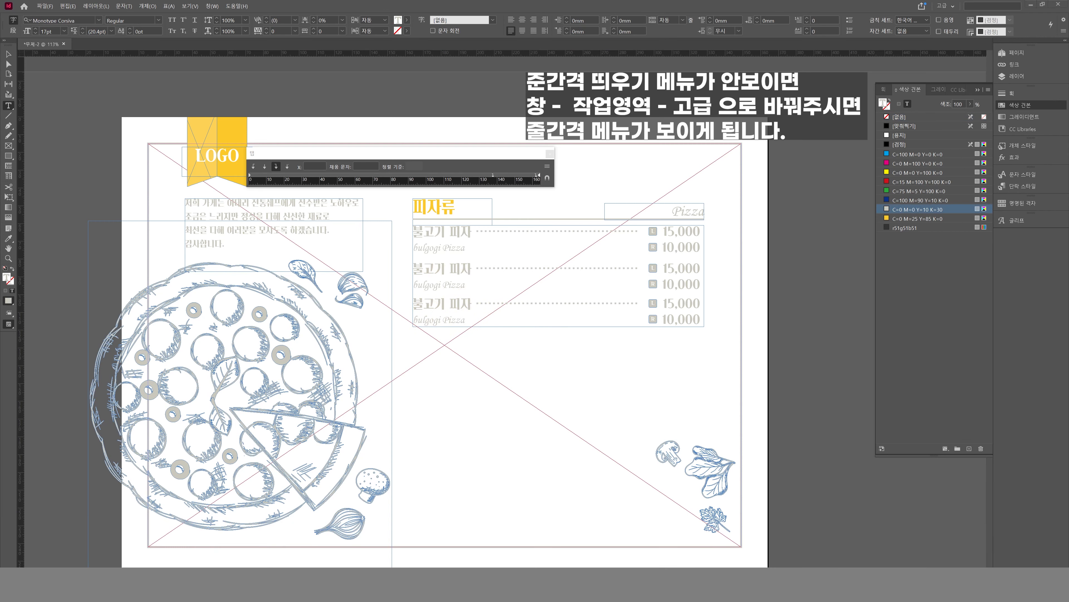
Step: Replace the second item's Korean name with 루꼴라 피자 and the third's with 새우 피자
key(ctrl+c)
mouse_move(424, 268)
mouse_down()
mouse_move(473, 270)
mouse_move(415, 270)
mouse_up()
key(ctrl+v)
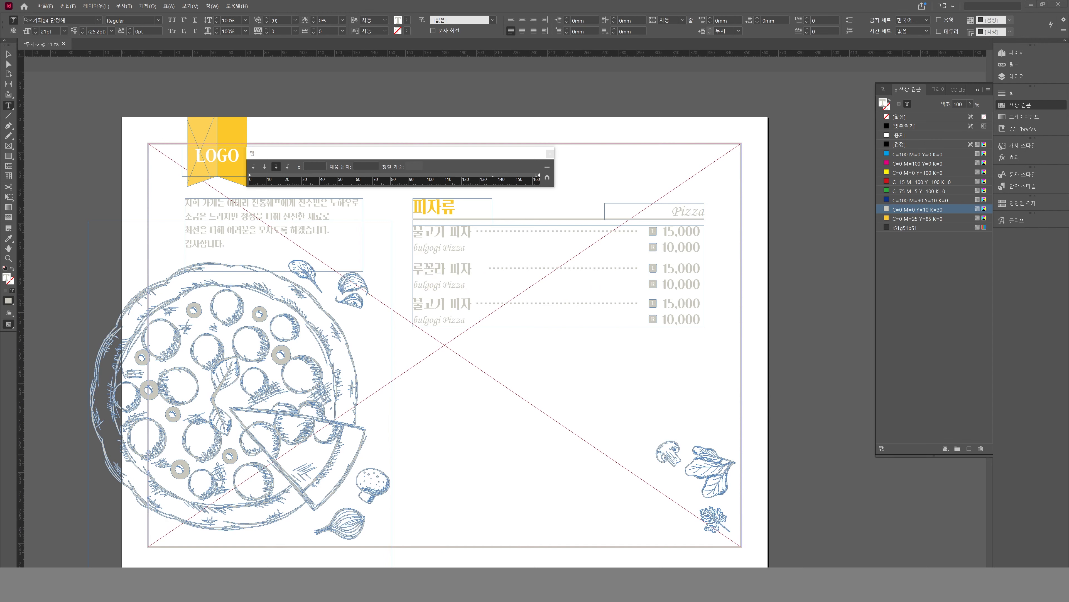
key(ctrl+c)
drag(471, 304, 386, 303)
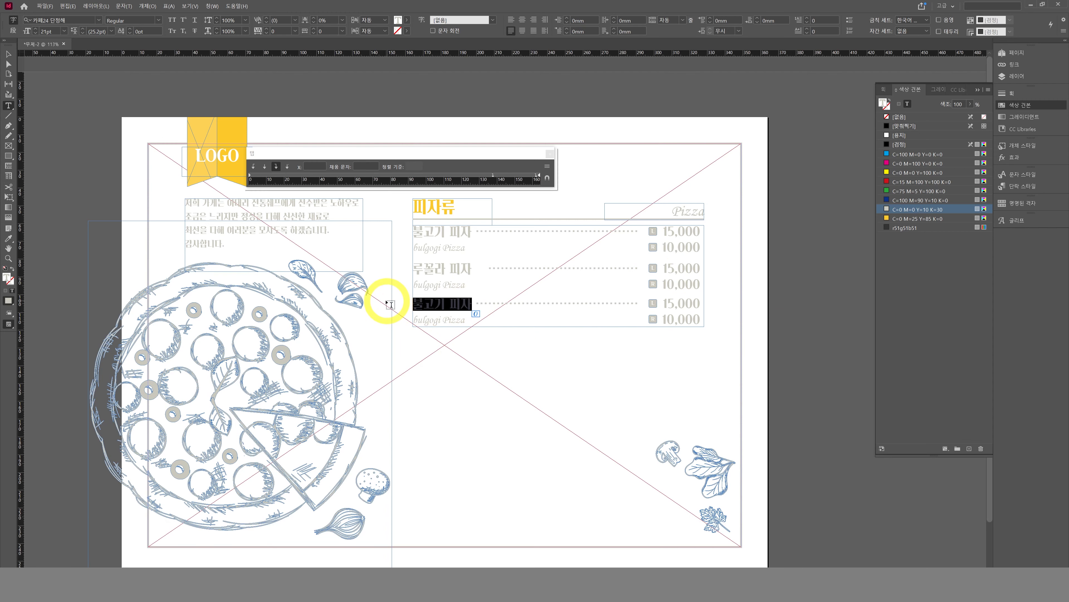
key(ctrl+v)
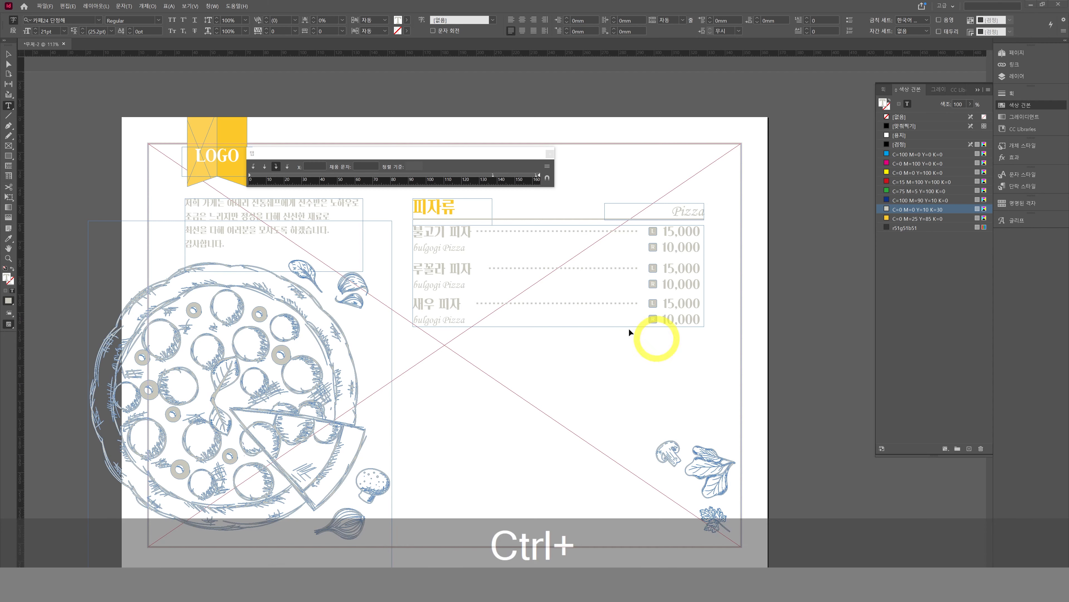
Step: Change the second and third English names to "Rucola Pizza" and "Shrimp Pizza", and preview the page without frame edges
key(ctrl+c)
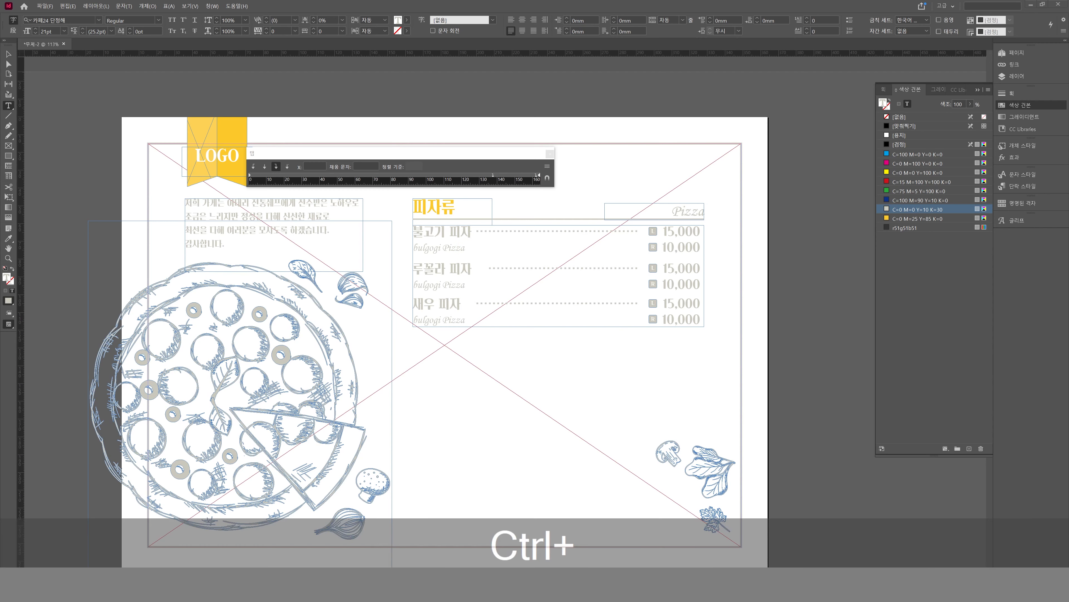
key(ctrl+z)
key(ctrl+c)
click(438, 285)
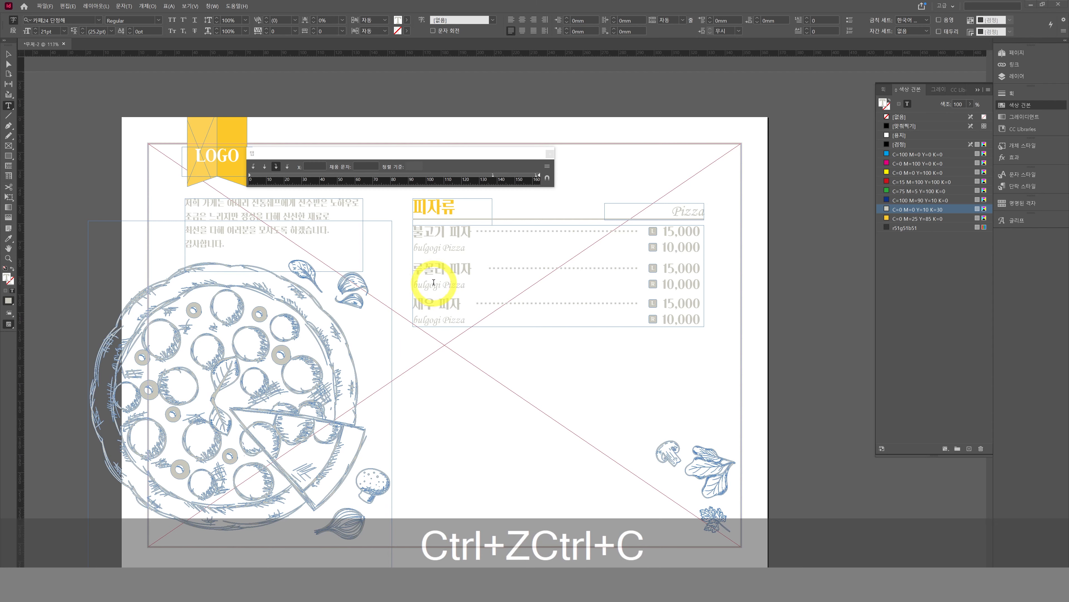
drag(413, 285, 466, 286)
key(ctrl+v)
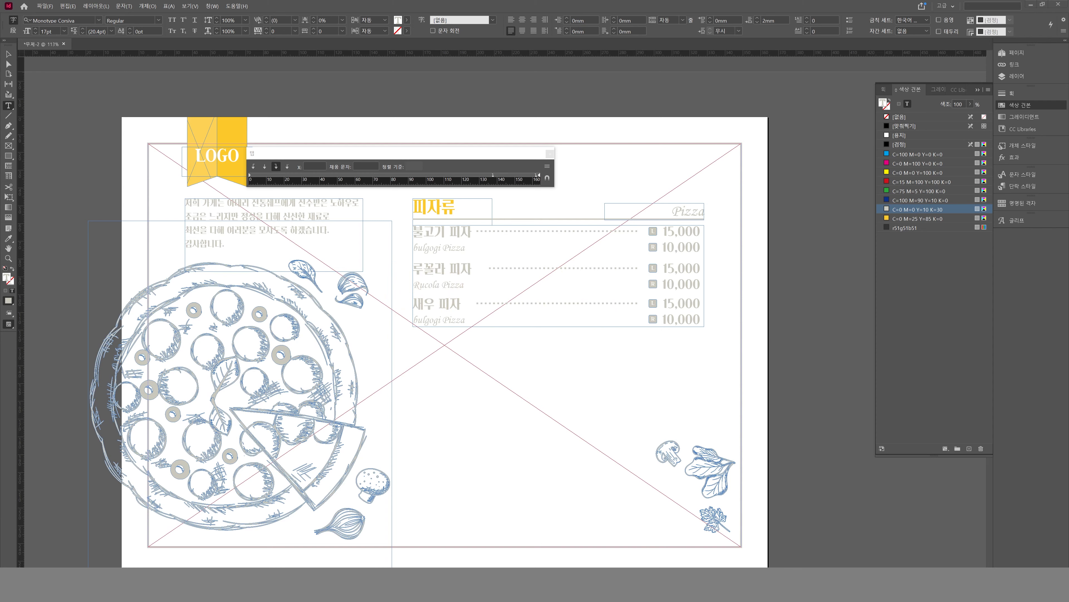
key(ctrl+c)
double_click(423, 320)
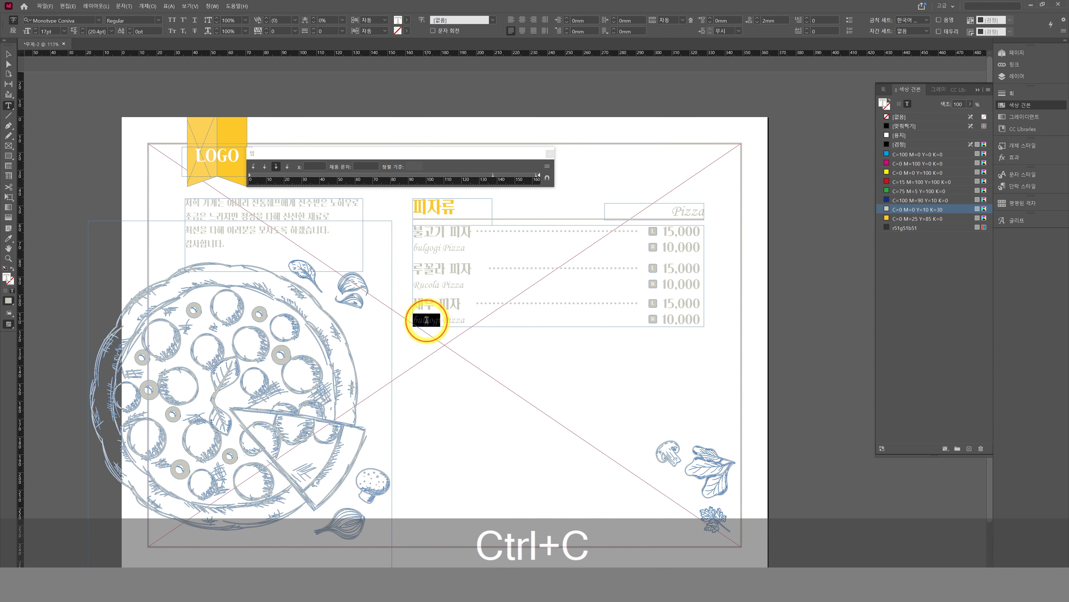
key(ctrl+v)
click(802, 348)
key(v)
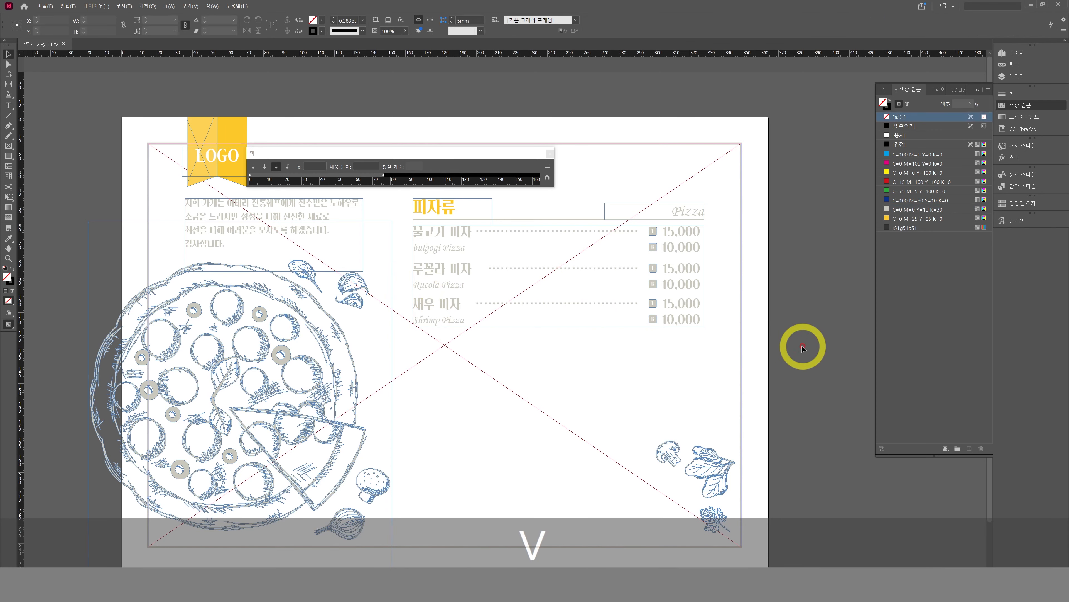
key(w)
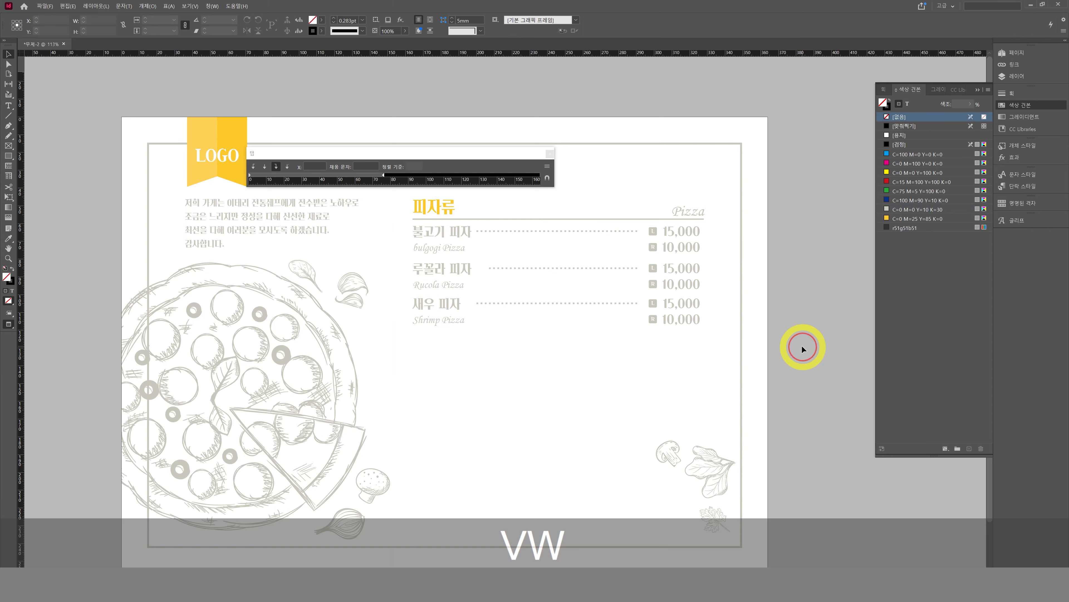
Step: Align the Pizza heading and the end of the line beneath it with the prices' right edge, nudging the heading slightly up
click(691, 211)
click(691, 231)
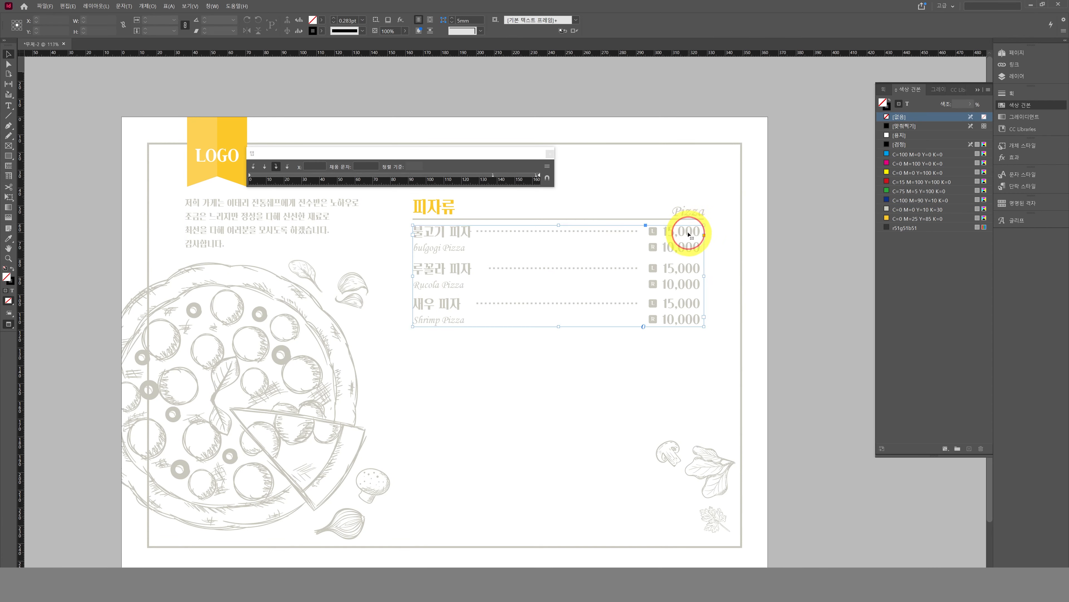
click(692, 213)
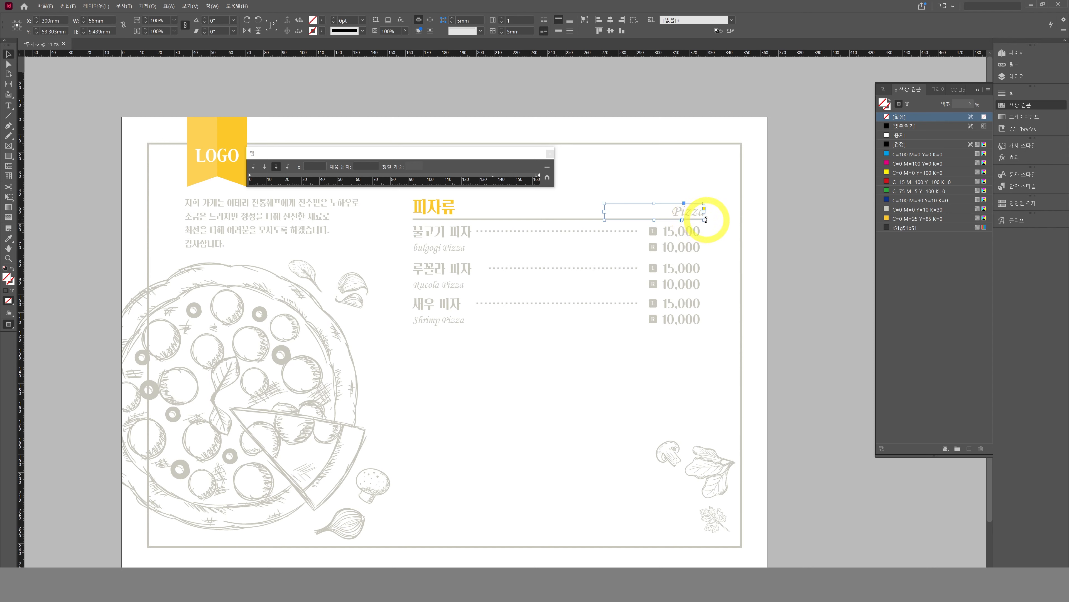
drag(686, 213, 700, 218)
click(704, 222)
click(721, 220)
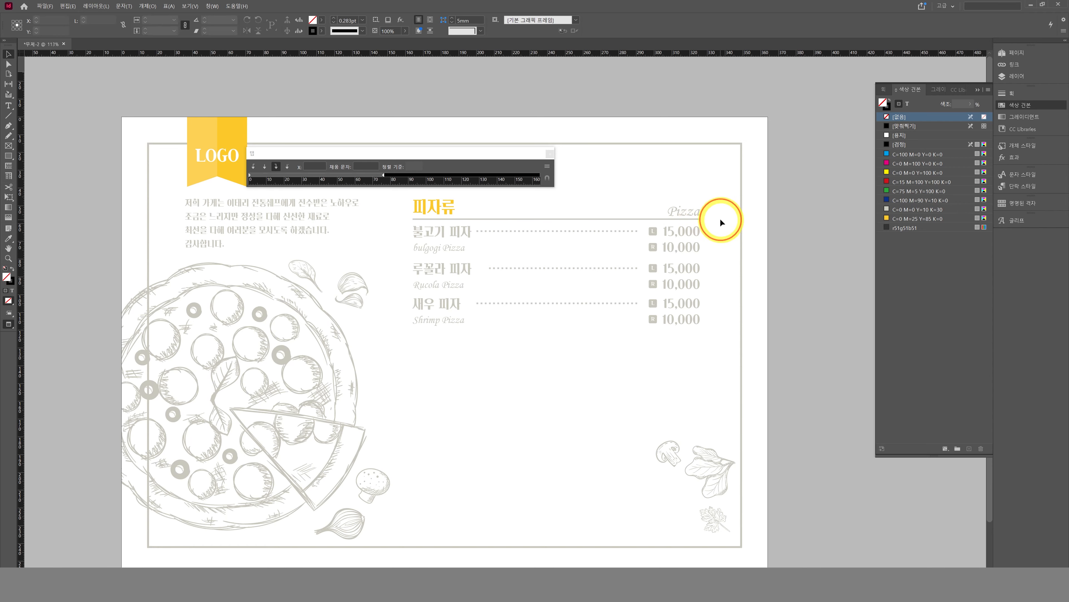
click(685, 211)
key(Up)
click(791, 249)
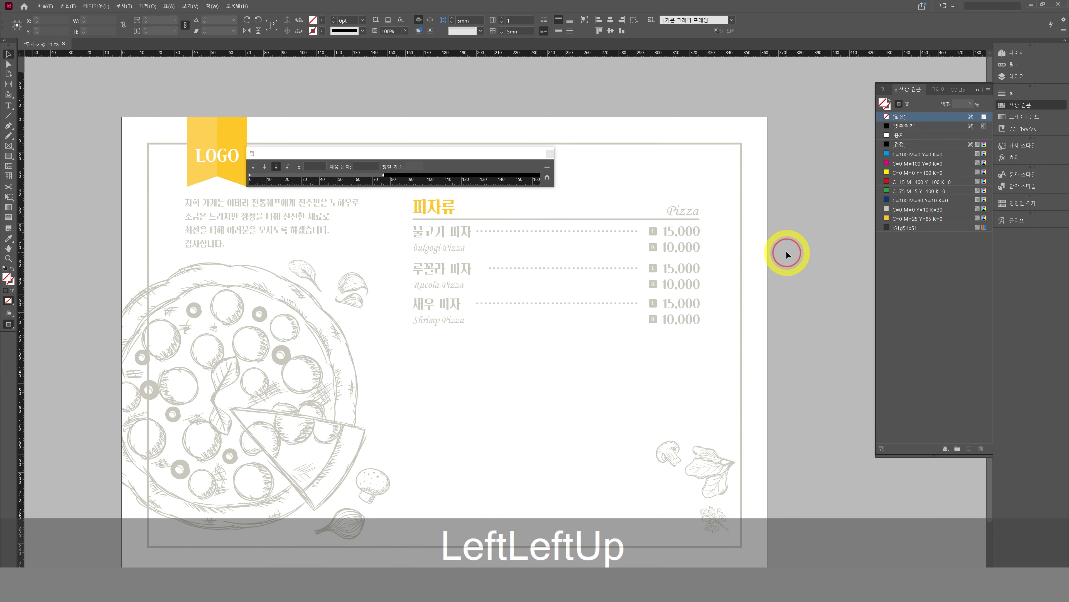
Step: Close the tab ruler and move the entire pizza list with its headings up near the page's upper border
key(space)
drag(788, 249, 805, 274)
scroll(685, 215, down, 1)
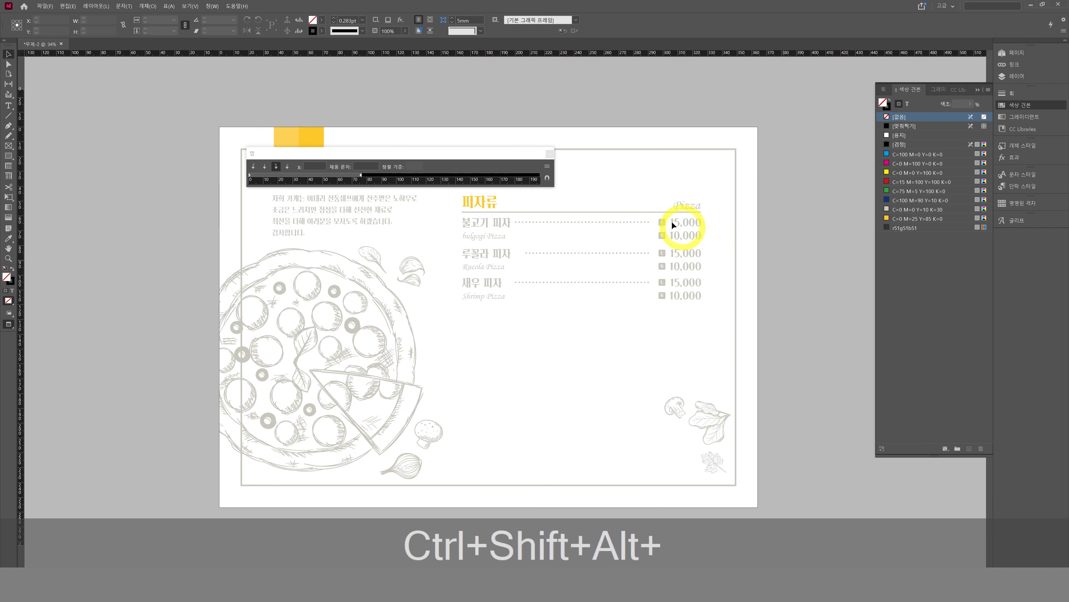
click(550, 153)
drag(505, 174, 679, 258)
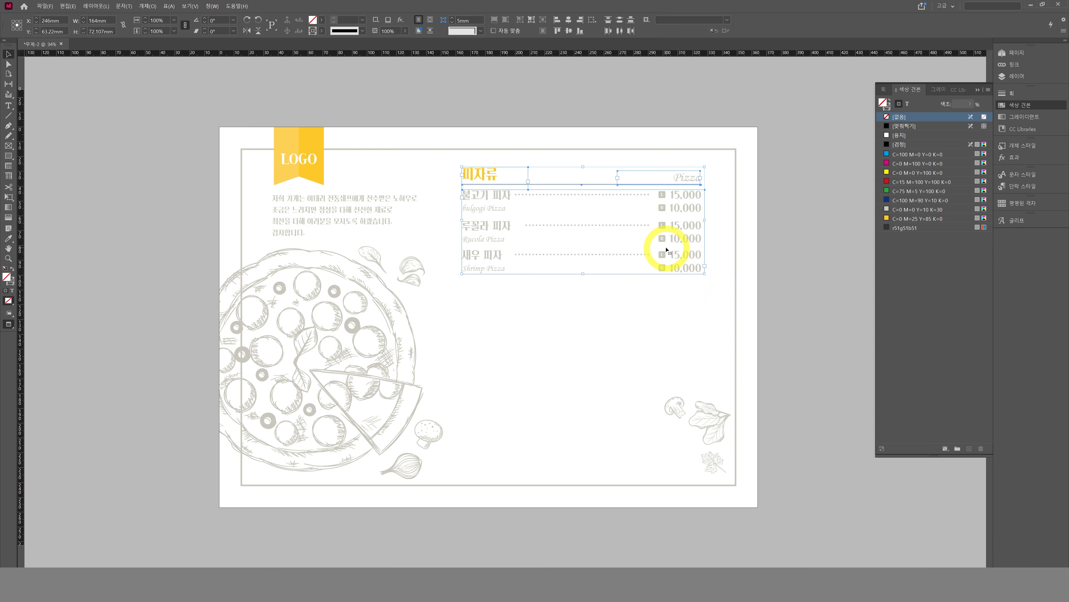
drag(673, 230, 676, 219)
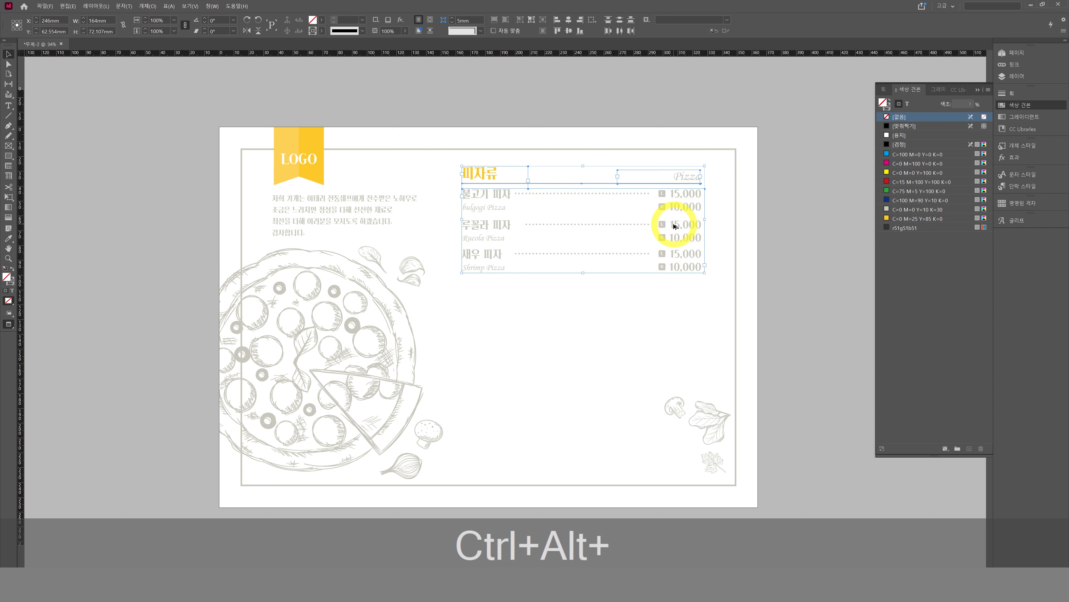
Step: Scale the pizza list down to about 148.5 by 65.3 mm and nudge it up 2.5 mm
key(ctrl+alt+comma)
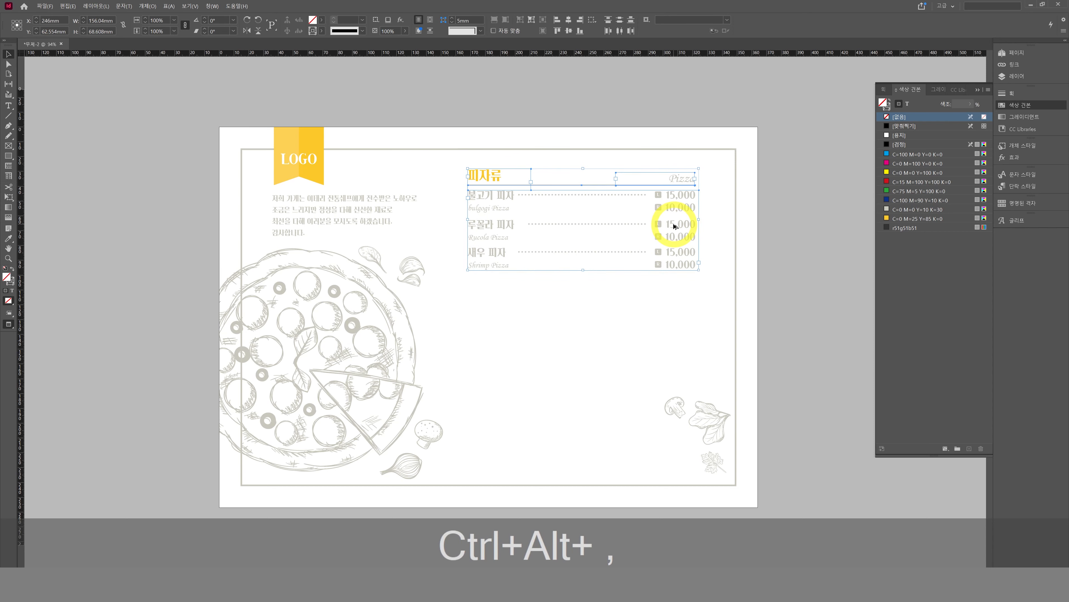
key(ctrl+alt+comma)
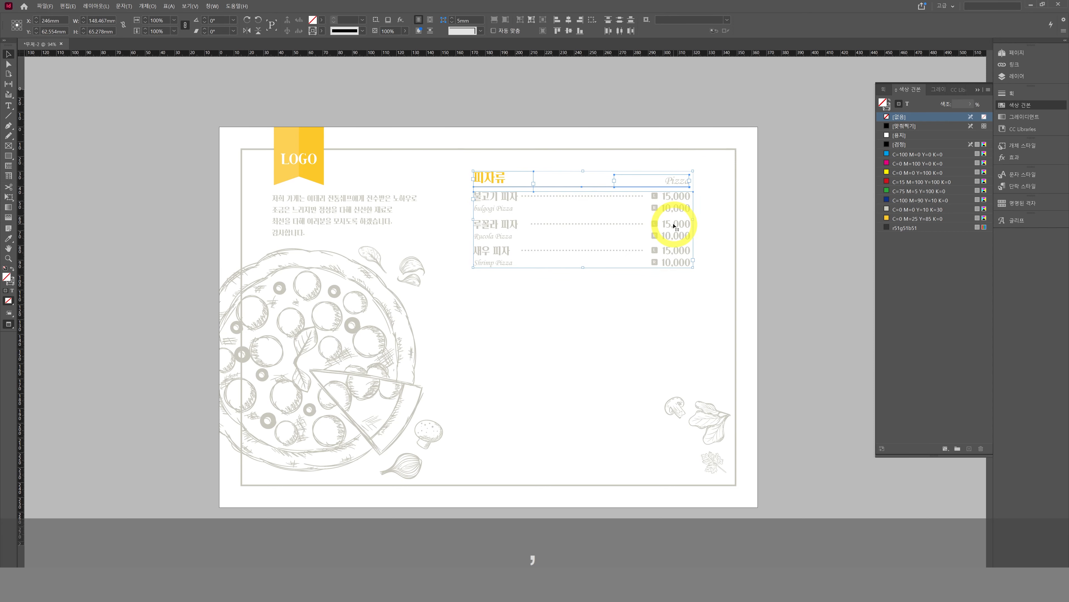
click(616, 306)
drag(703, 299, 485, 175)
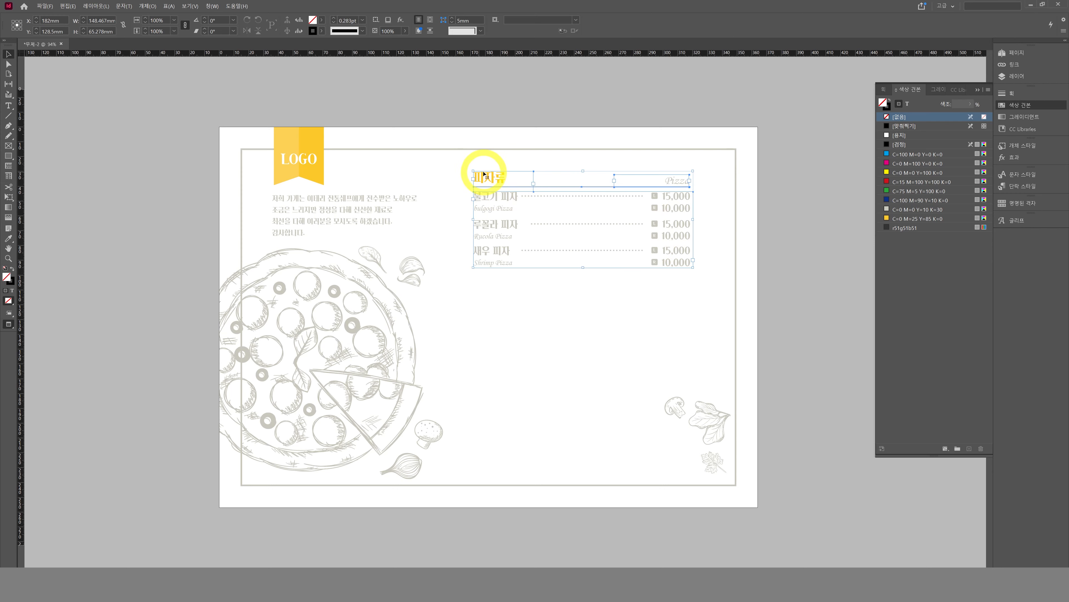
key(shift+Up)
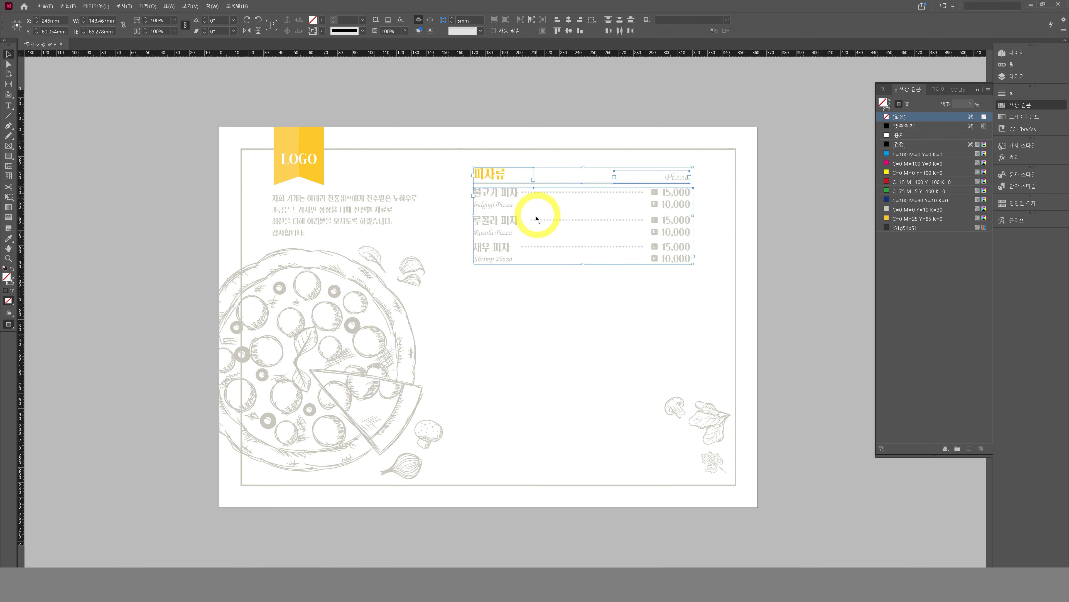
Step: Duplicate the pizza list straight below the original and repeat the duplication for a third, equally spaced section
drag(466, 159, 707, 280)
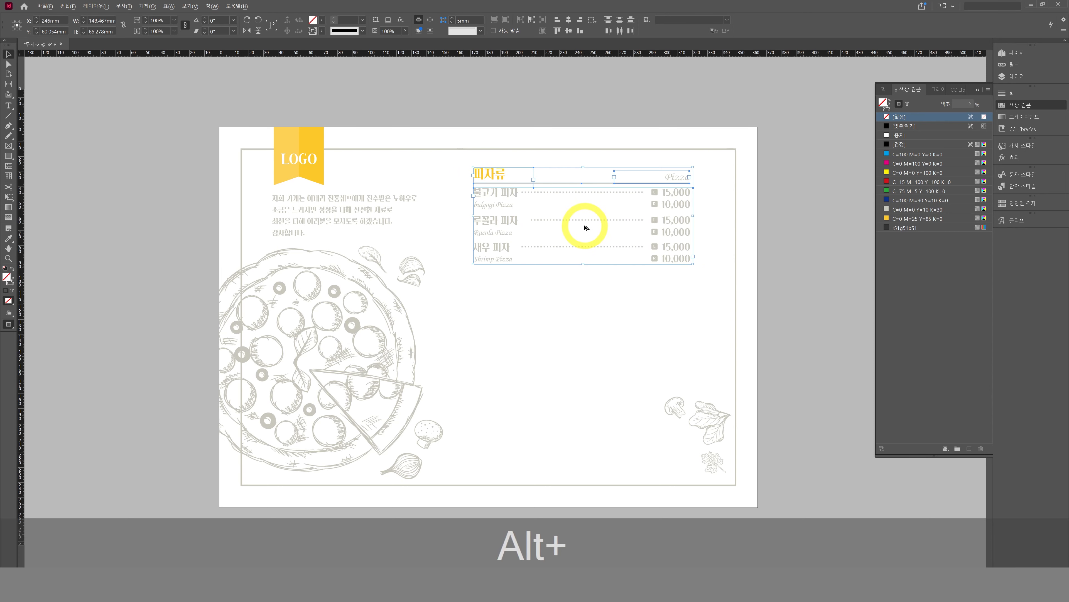
drag(576, 216, 571, 324)
key(ctrl+alt+shift+d)
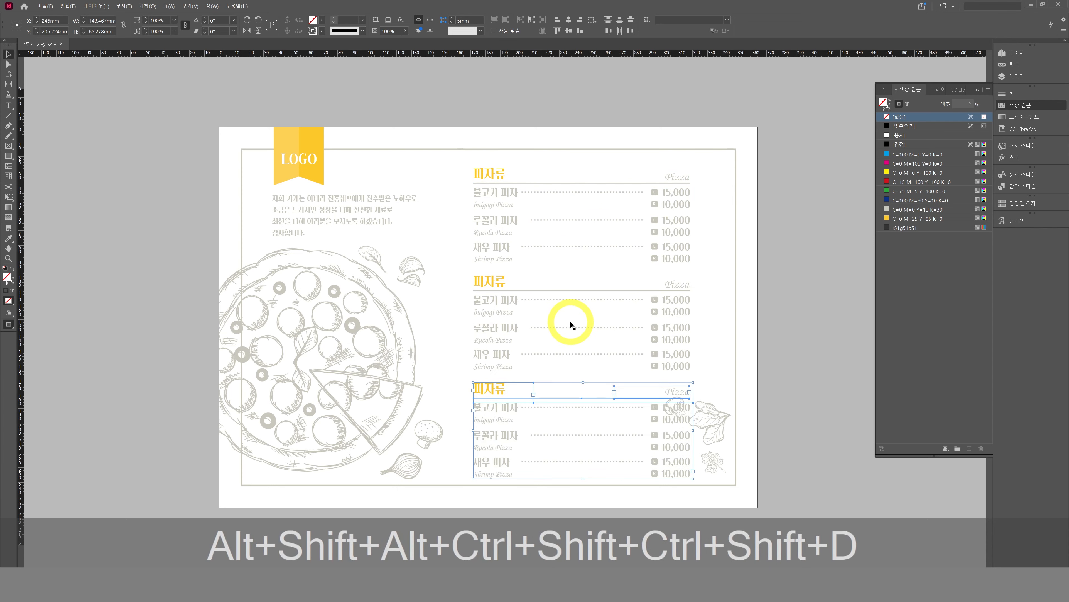
Step: Select all three menu sections without the vegetable illustrations and nudge them up together
click(777, 321)
drag(461, 164, 678, 449)
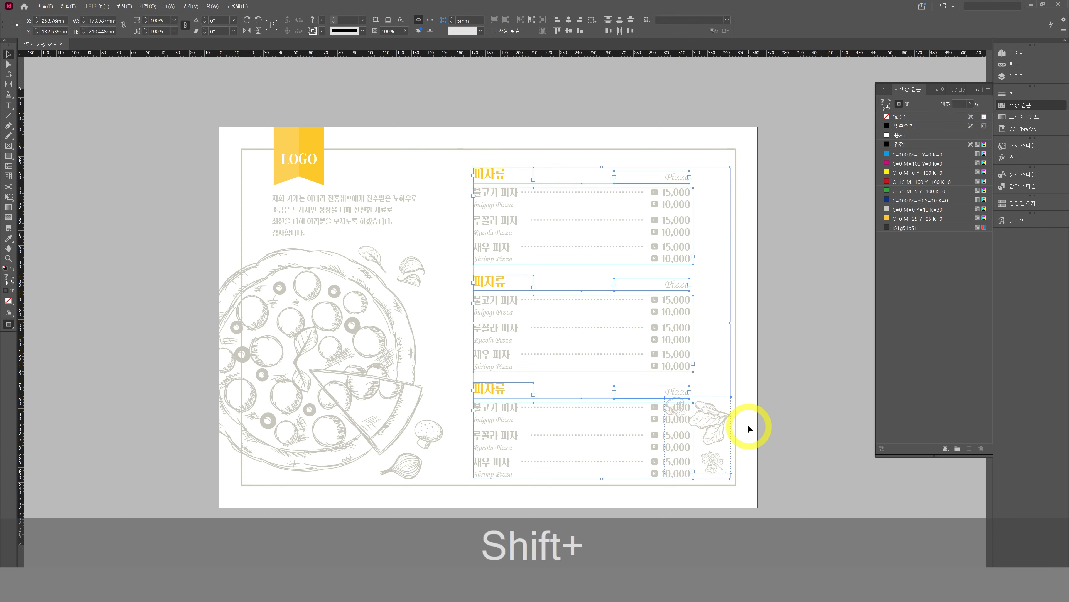
shift+click(729, 440)
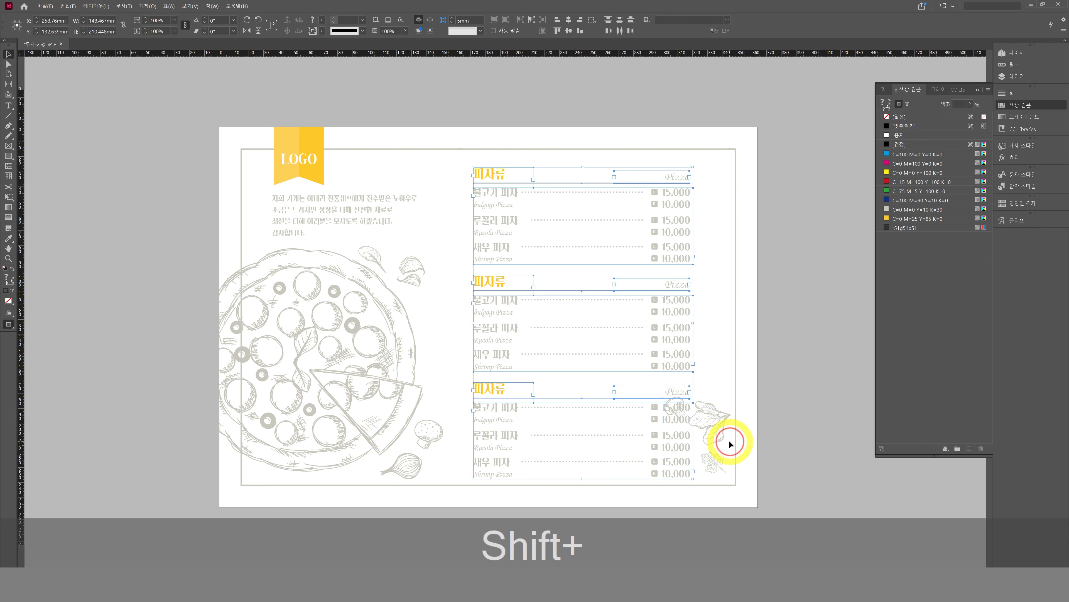
key(shift+Up)
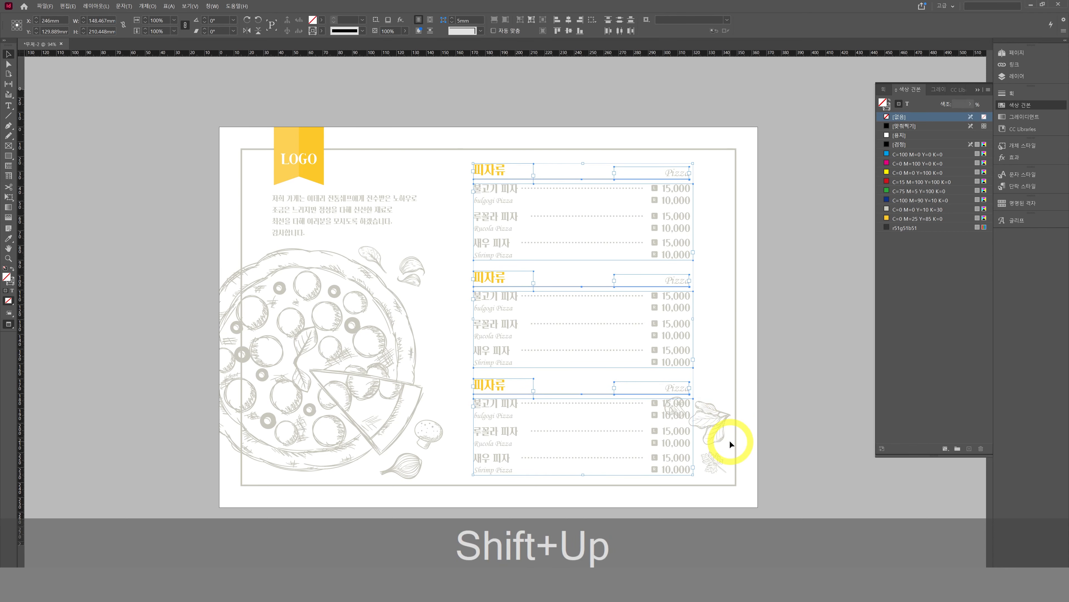
click(792, 336)
Step: Replace the second section's yellow heading with 파스타류
key(t)
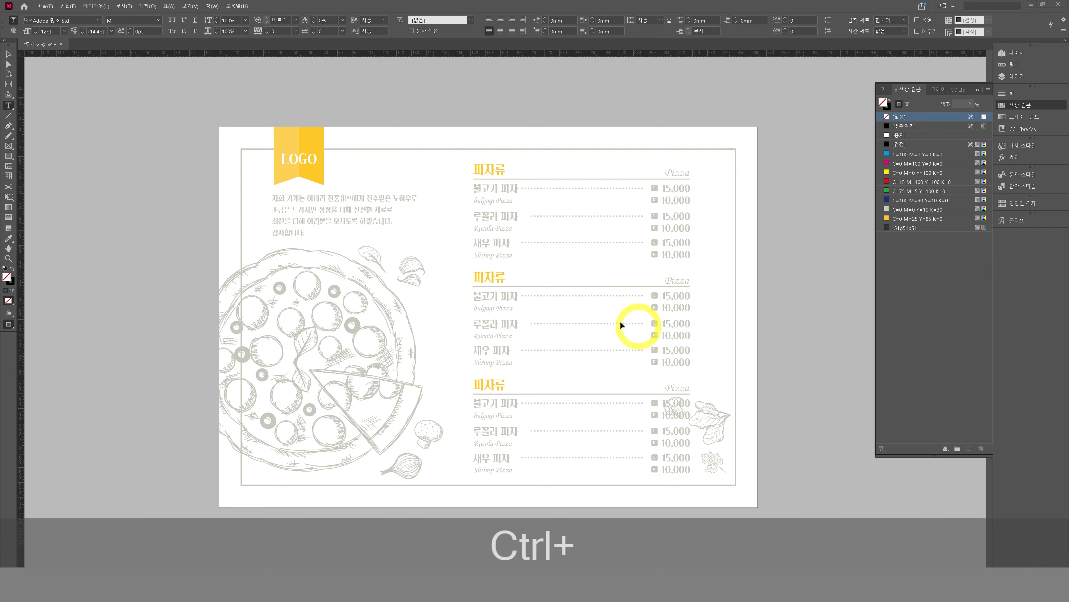
key(ctrl+c)
drag(508, 275, 465, 275)
key(ctrl+v)
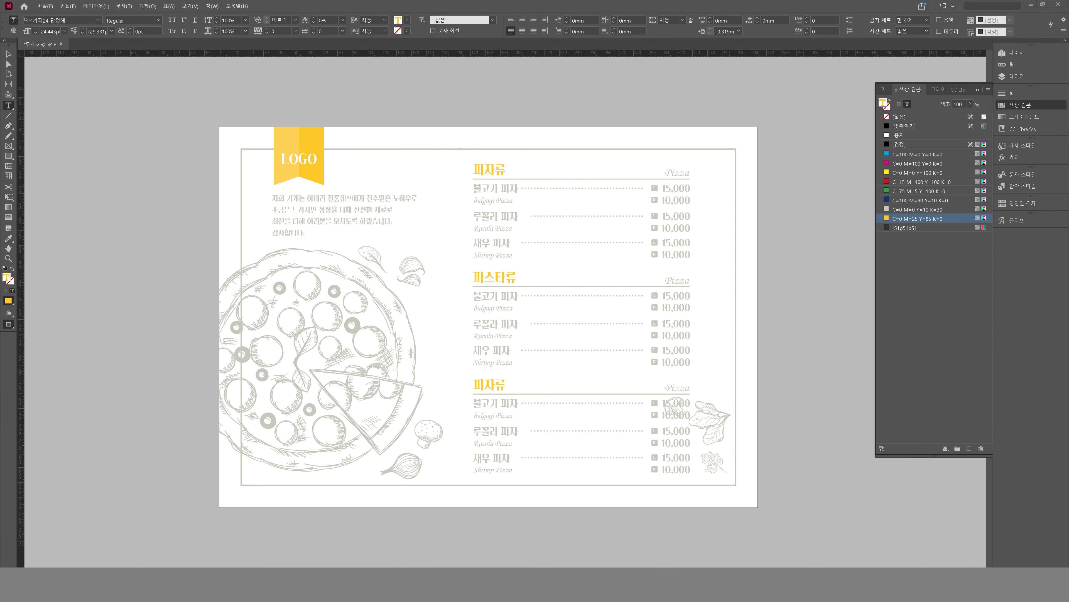
Step: Replace the English subtitle Pizza in the 파스타류 section with Pasta
key(ctrl+c)
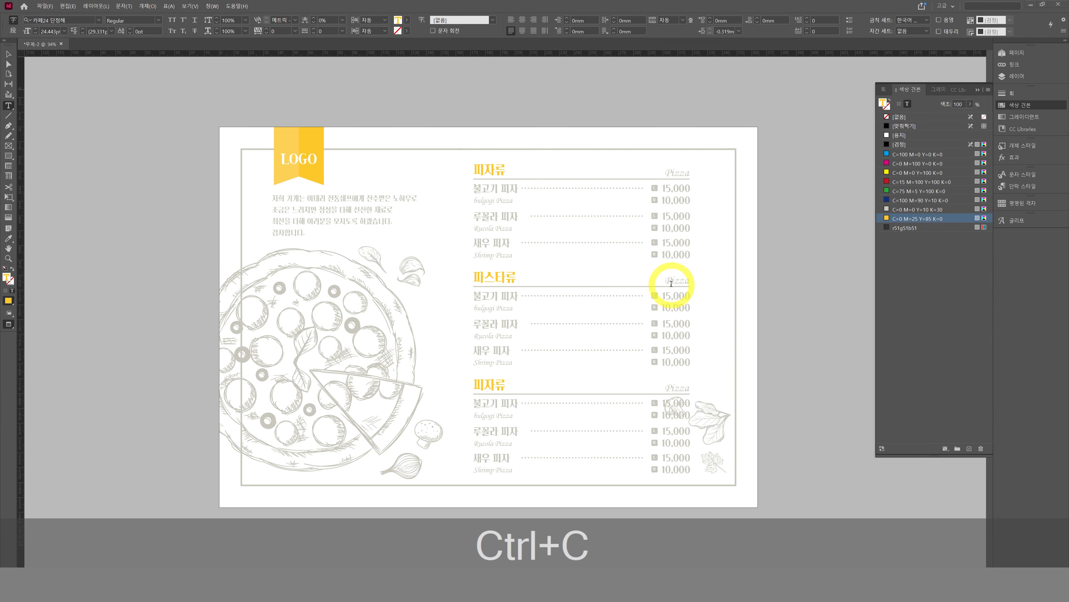
double_click(673, 278)
key(ctrl+v)
click(787, 273)
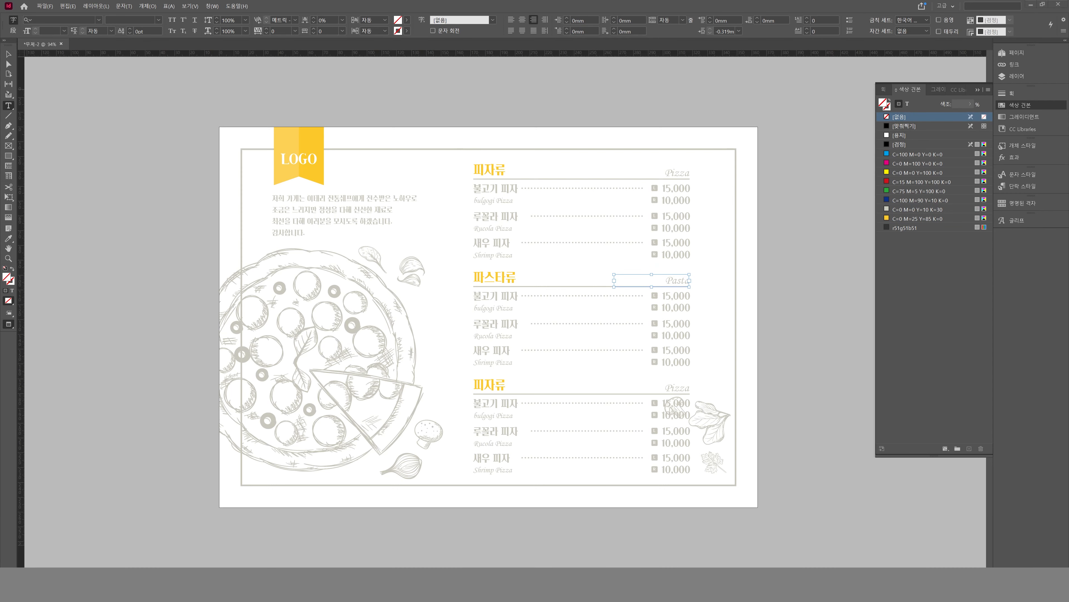
Step: Replace the first item name, 불고기 피자, in the 파스타류 section with 까르보나라, pasted without its source formatting
click(935, 383)
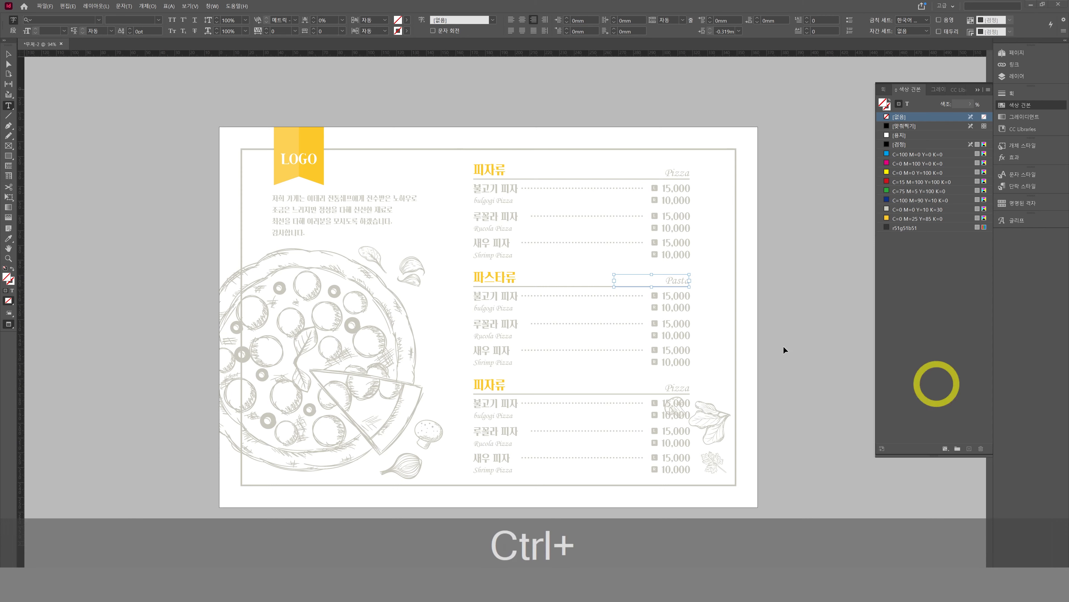
key(ctrl+c)
click(503, 290)
drag(473, 296, 518, 296)
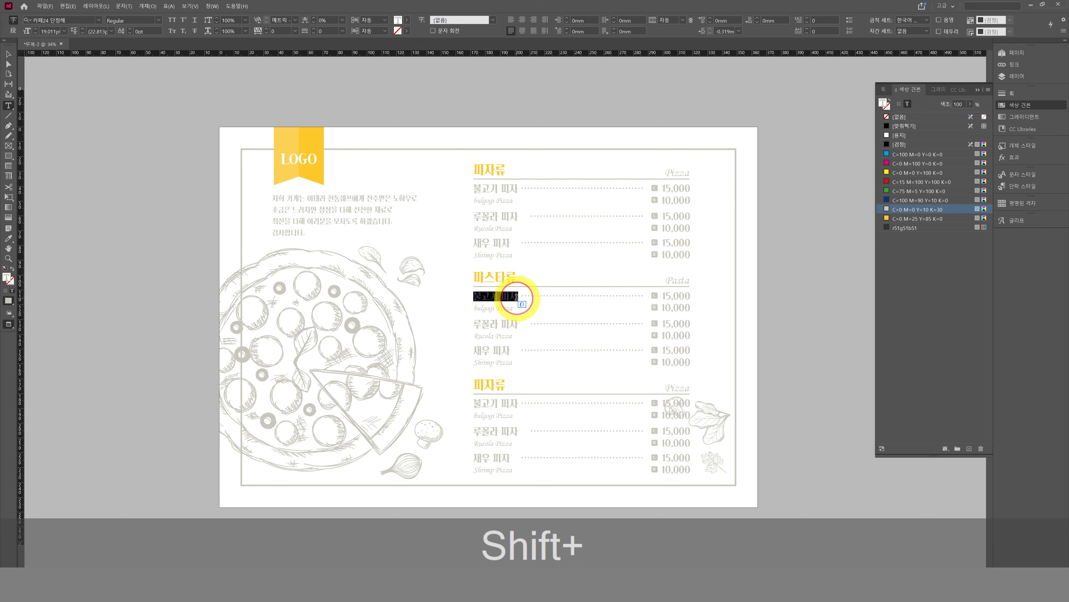
key(ctrl+shift+v)
click(651, 265)
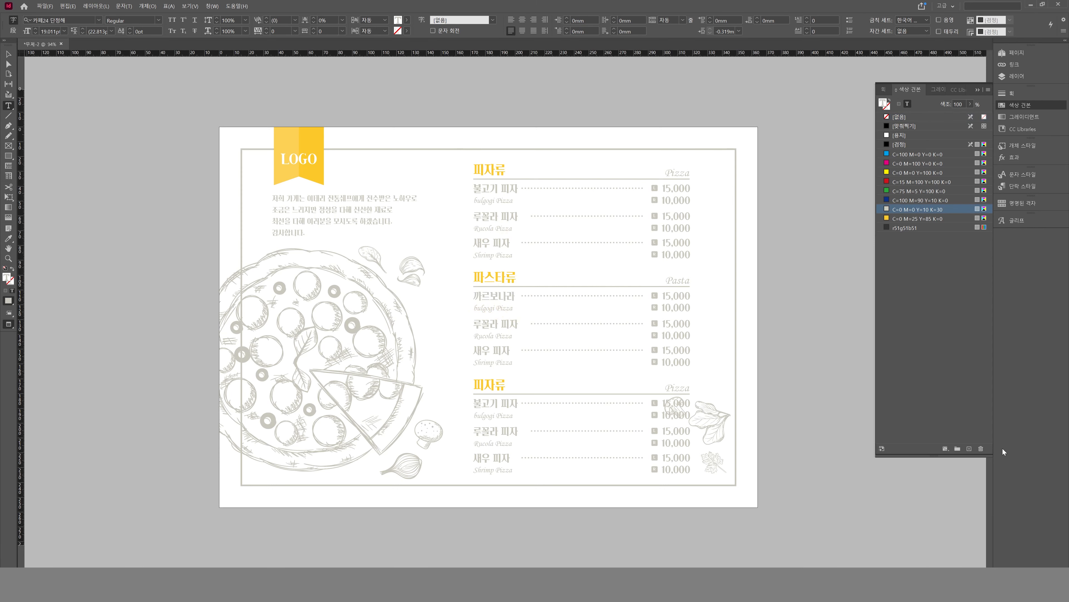
Step: Delete the L and R size badges in front of the first pasta item's two prices
click(630, 302)
key(ctrl+space)
drag(380, 214, 850, 521)
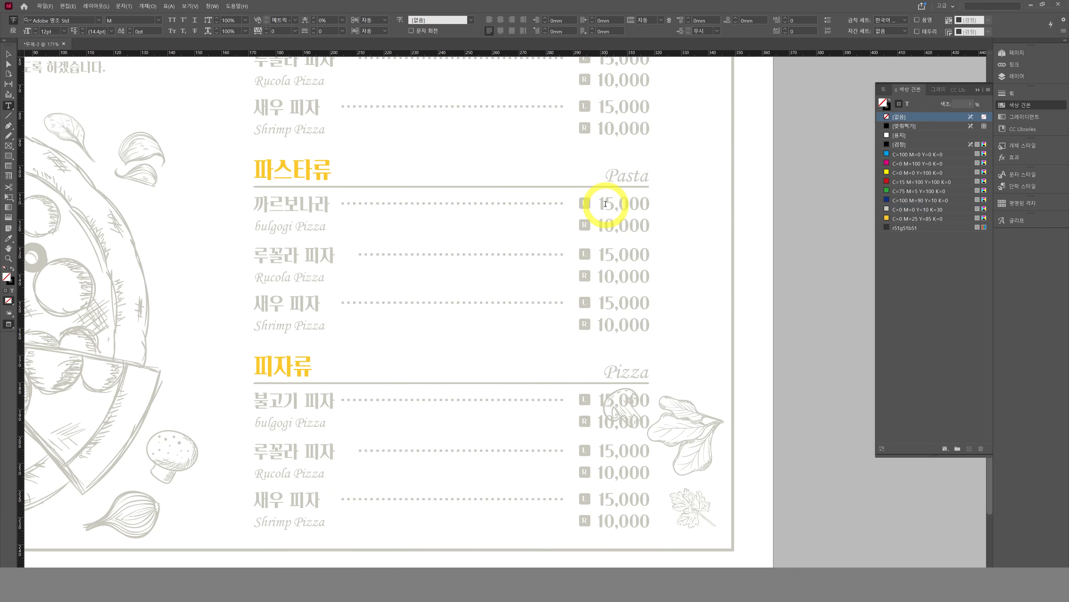
drag(597, 204, 585, 227)
key(Delete)
key(Delete)
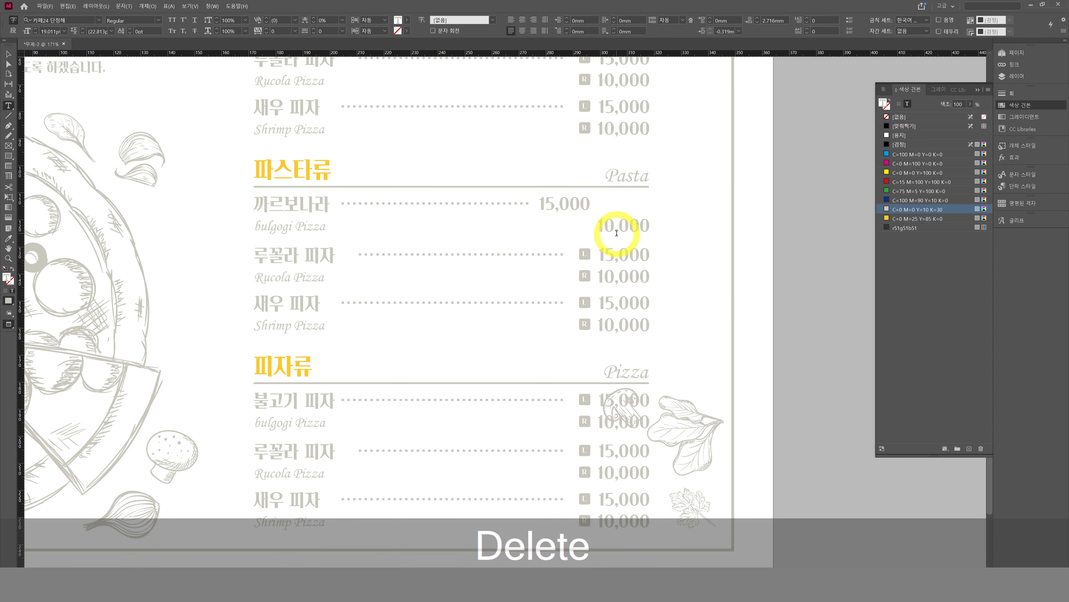
Step: Set the right-aligned price tab stop at 146.05 mm for all the text in the pasta list
key(ctrl+a)
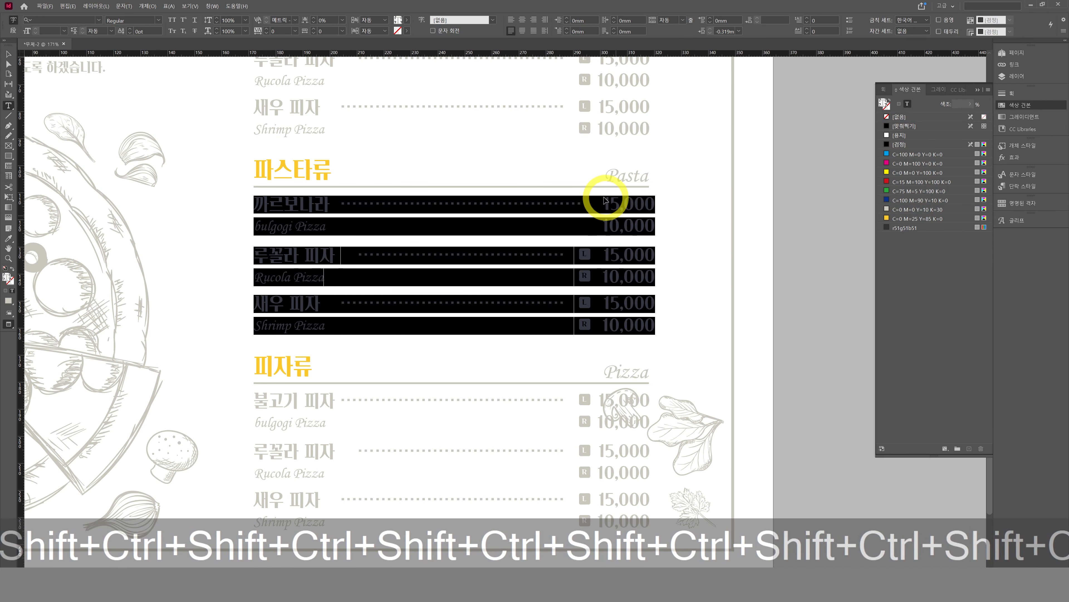
key(ctrl+shift+r)
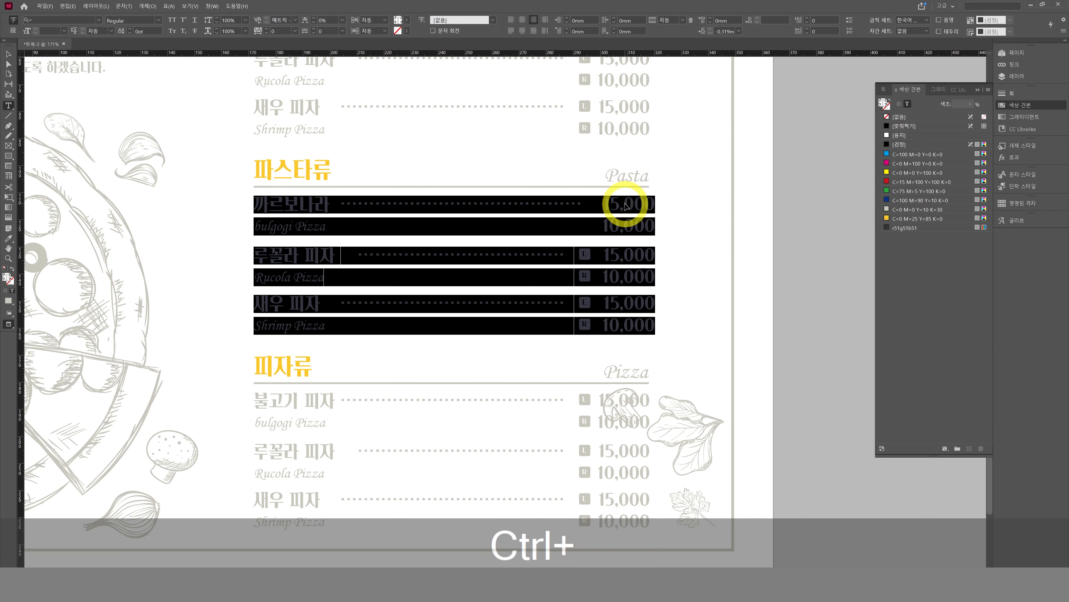
key(ctrl+z)
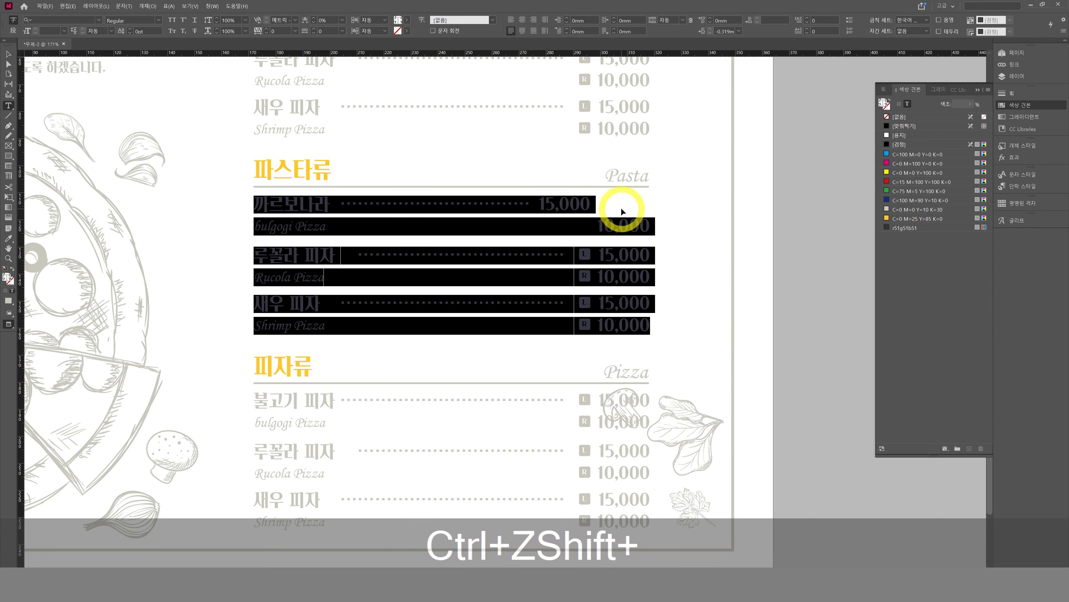
key(ctrl+shift+t)
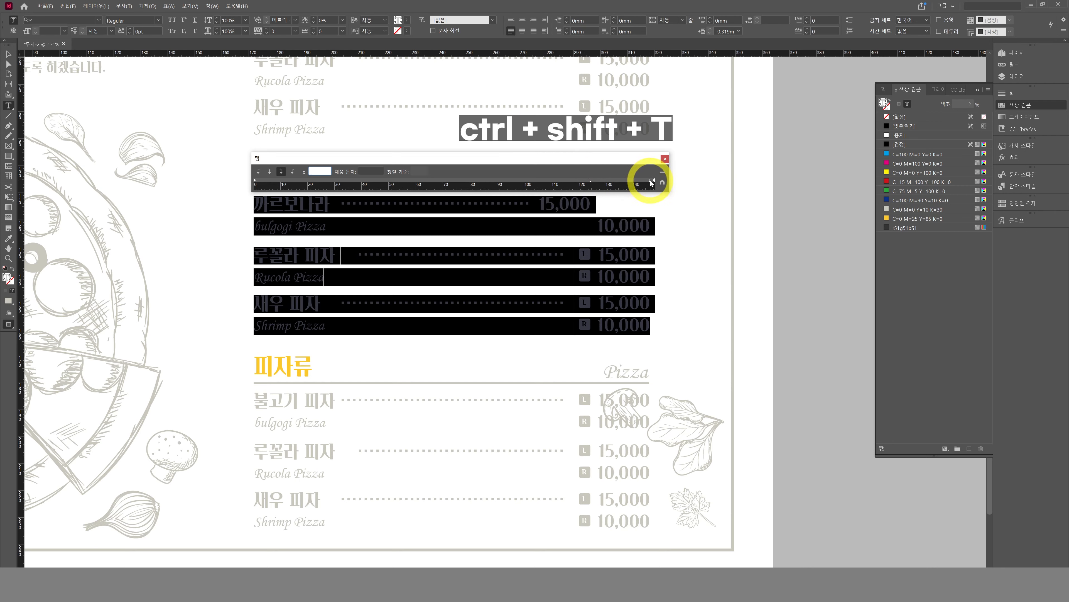
drag(651, 182, 647, 163)
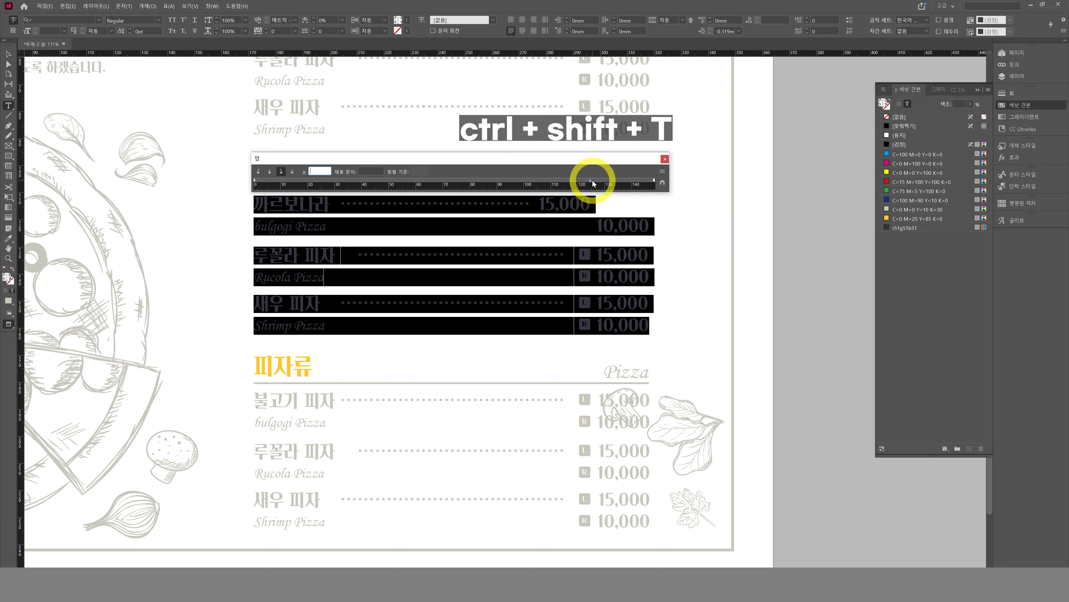
drag(592, 183, 649, 181)
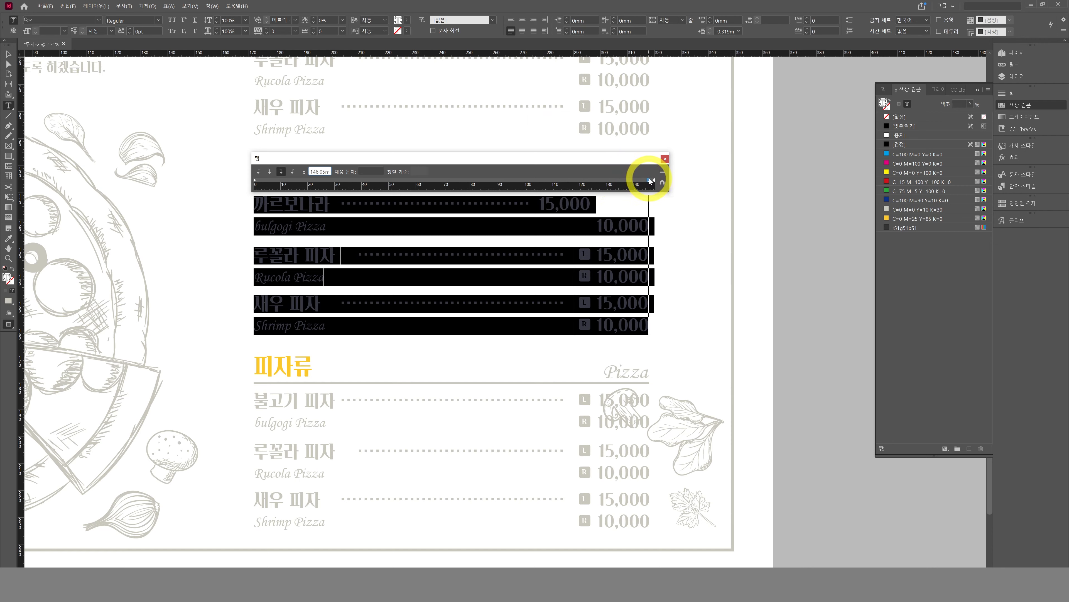
key(Return)
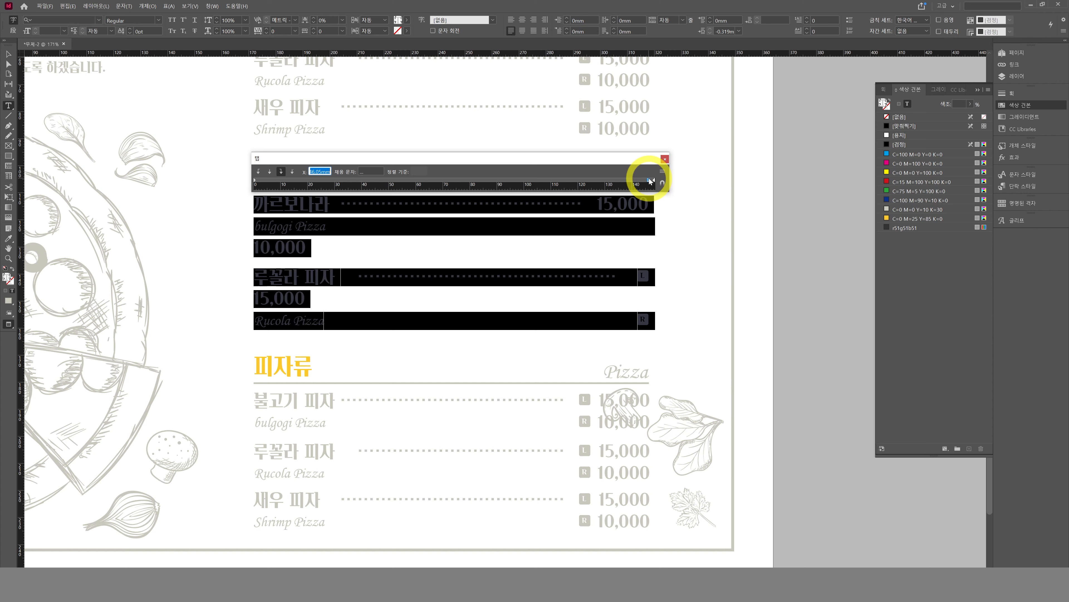
click(665, 158)
click(766, 172)
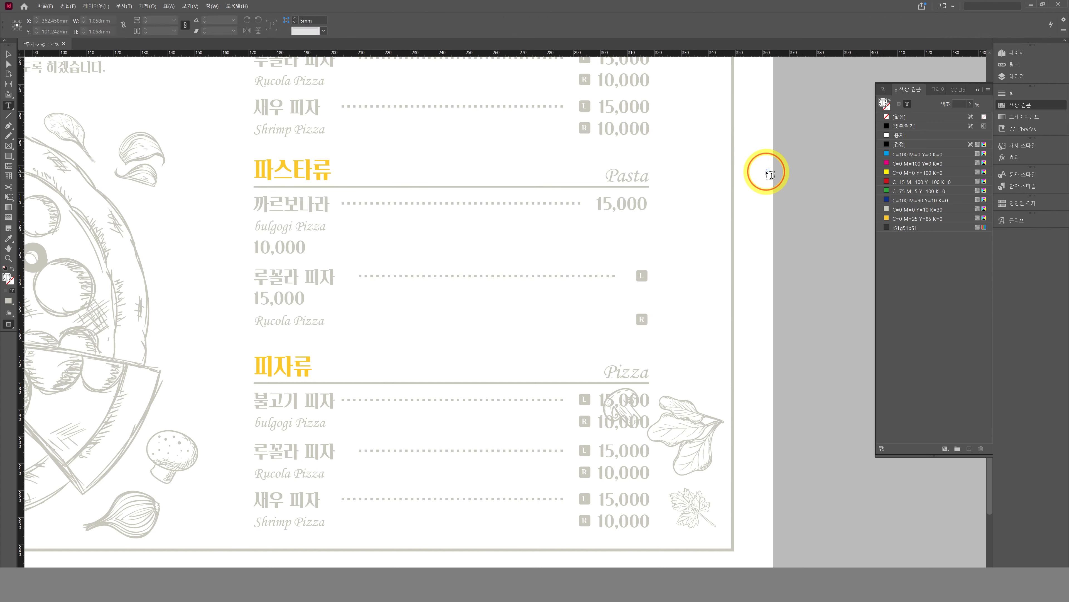
Step: Fine-tune the price tab stop of the whole pasta list, keeping it at 146.05 mm
click(597, 243)
key(ctrl+a)
key(ctrl+shift+t)
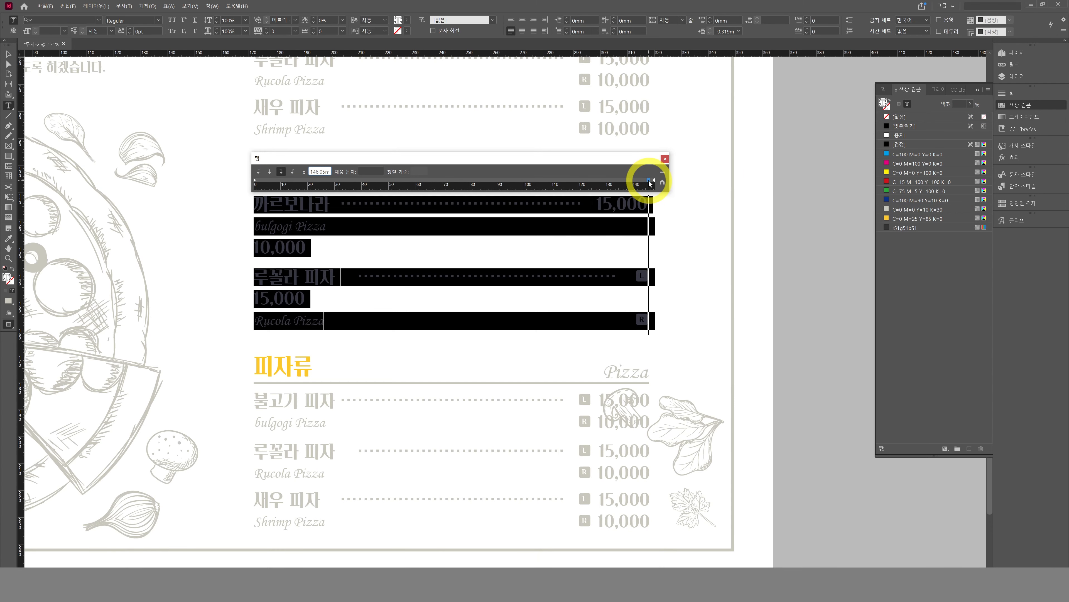
click(665, 158)
click(766, 210)
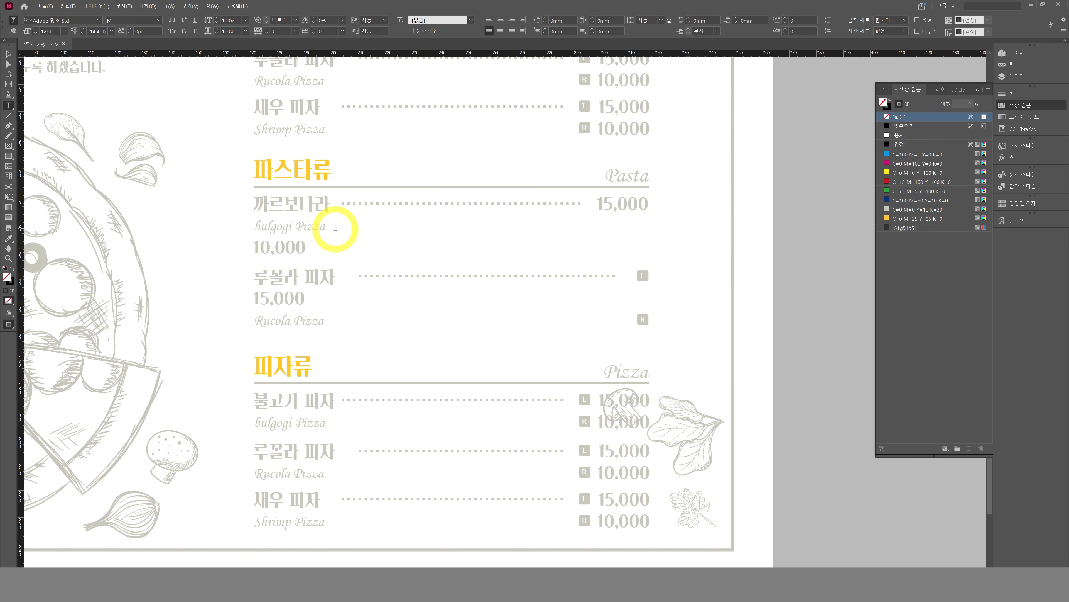
Step: Leave preview mode, replace bulgogi Pizza under 까르보나라 with Carbonara, and delete the 10,000 price line below it
key(ctrl+w)
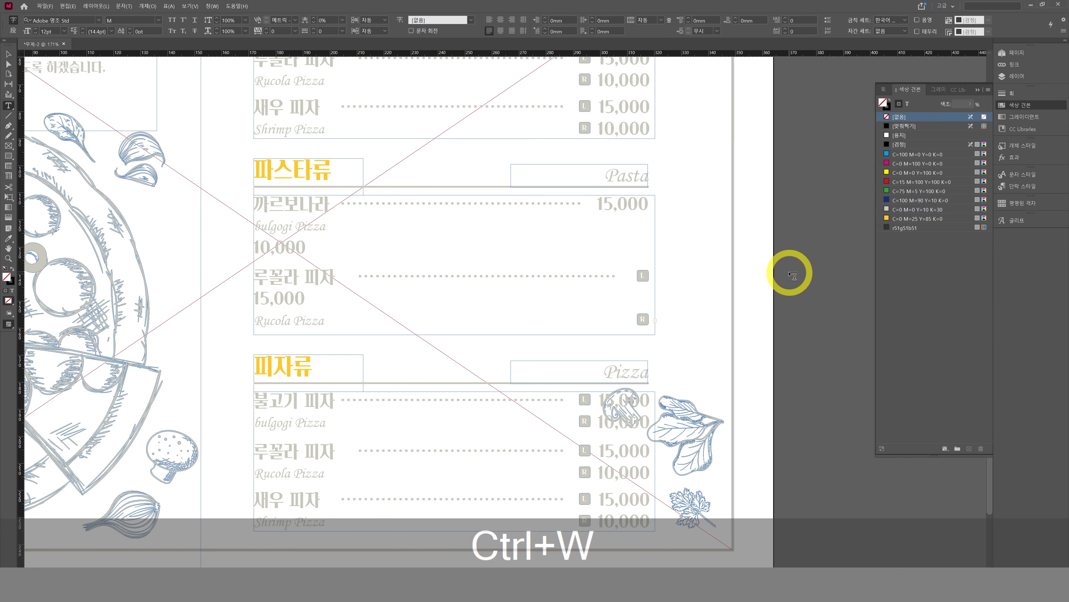
drag(306, 248, 235, 251)
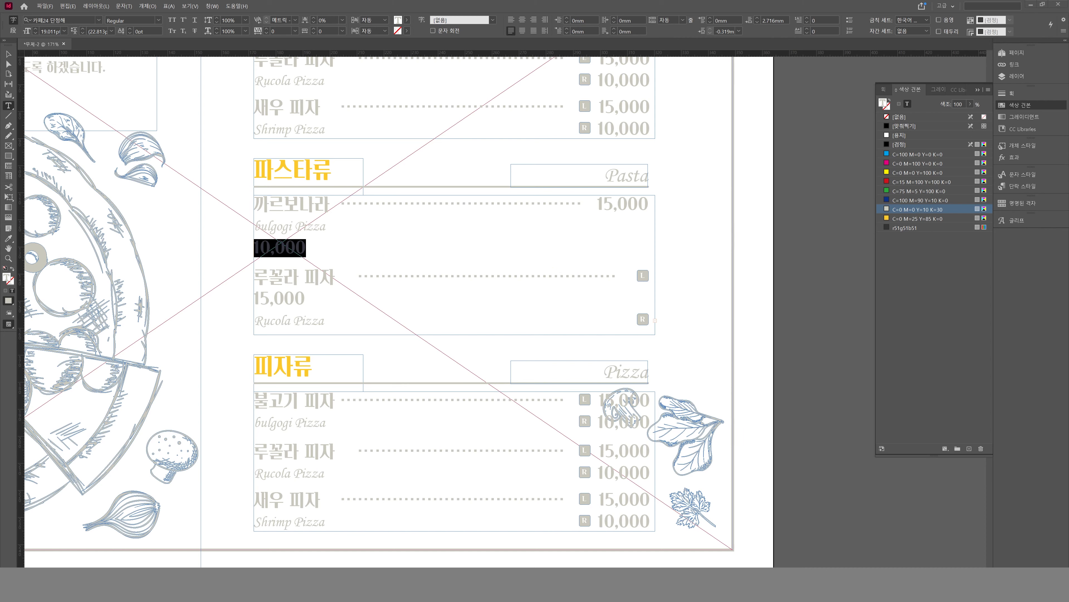
key(ctrl+c)
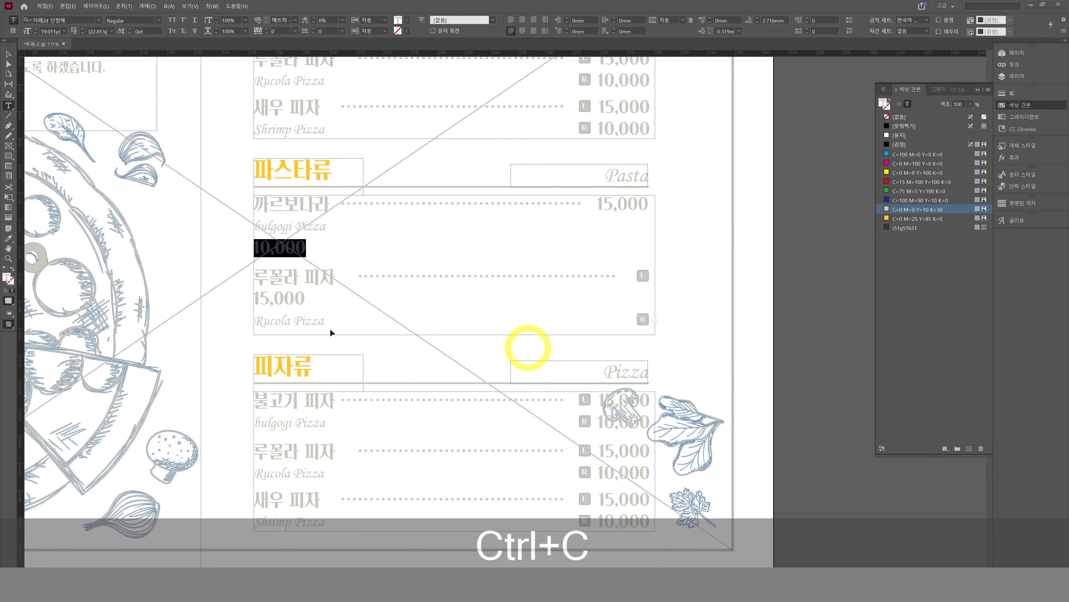
drag(326, 227, 238, 227)
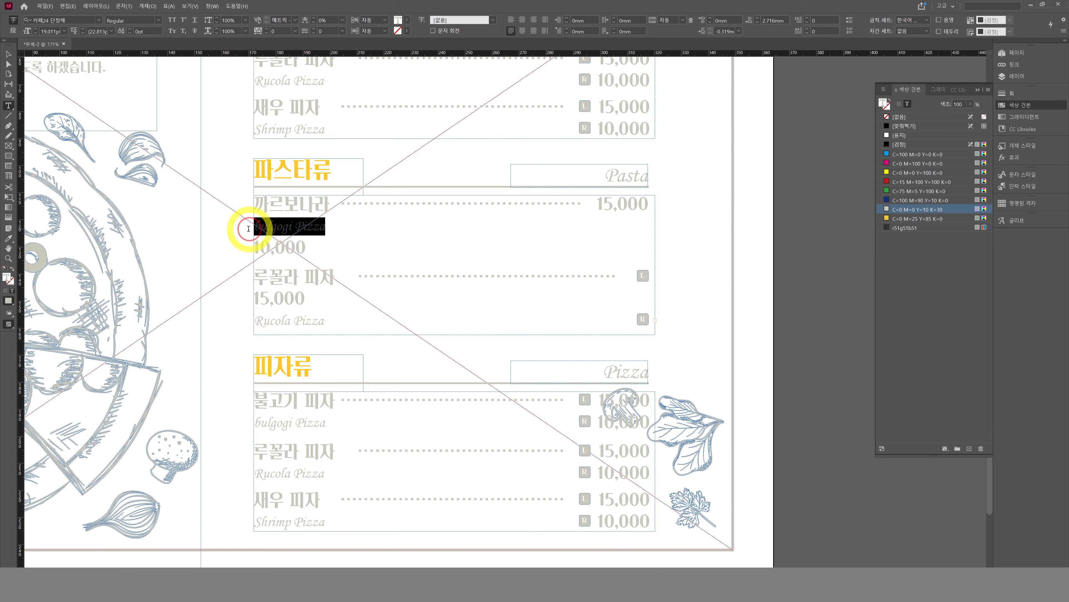
key(ctrl+v)
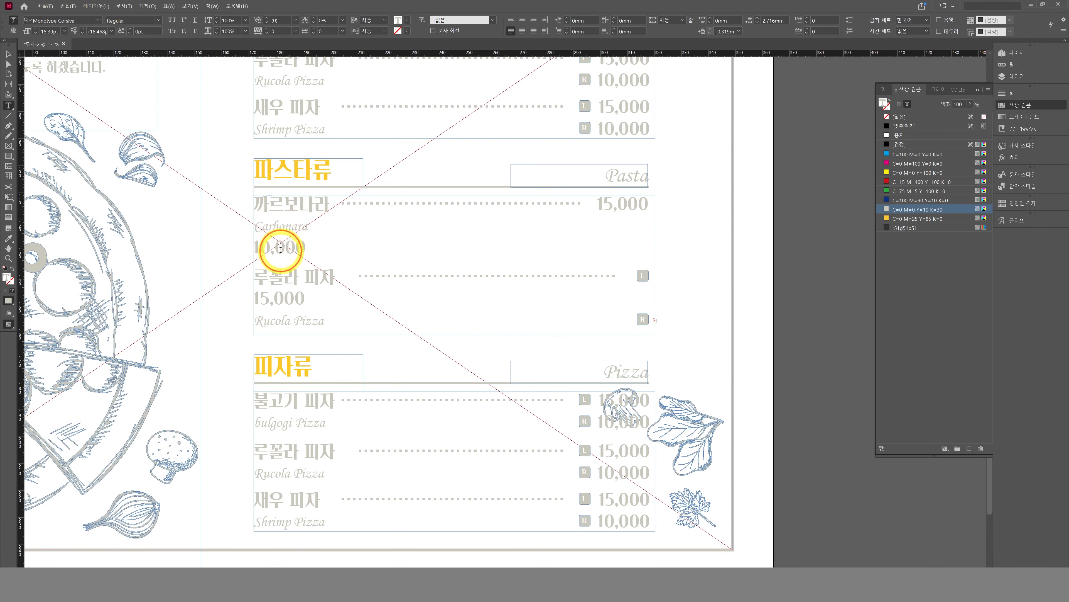
double_click(283, 248)
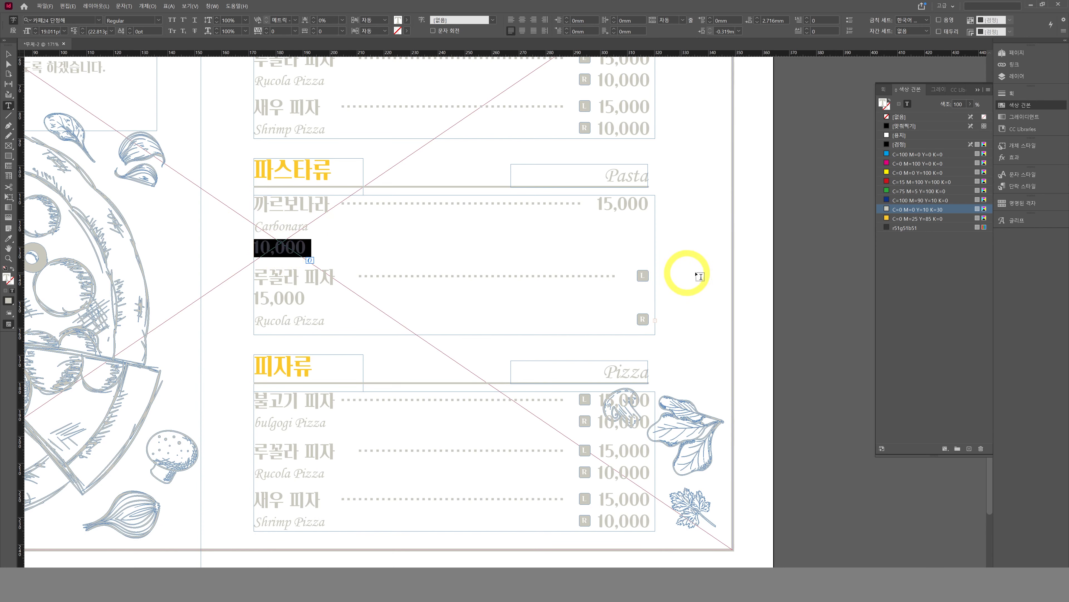
key(Delete)
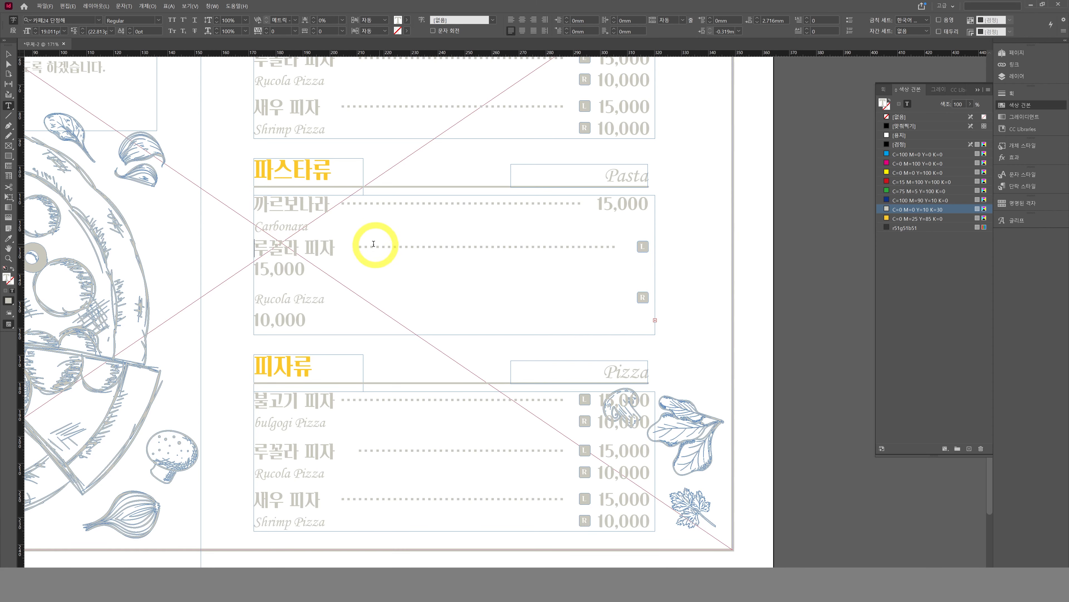
click(300, 227)
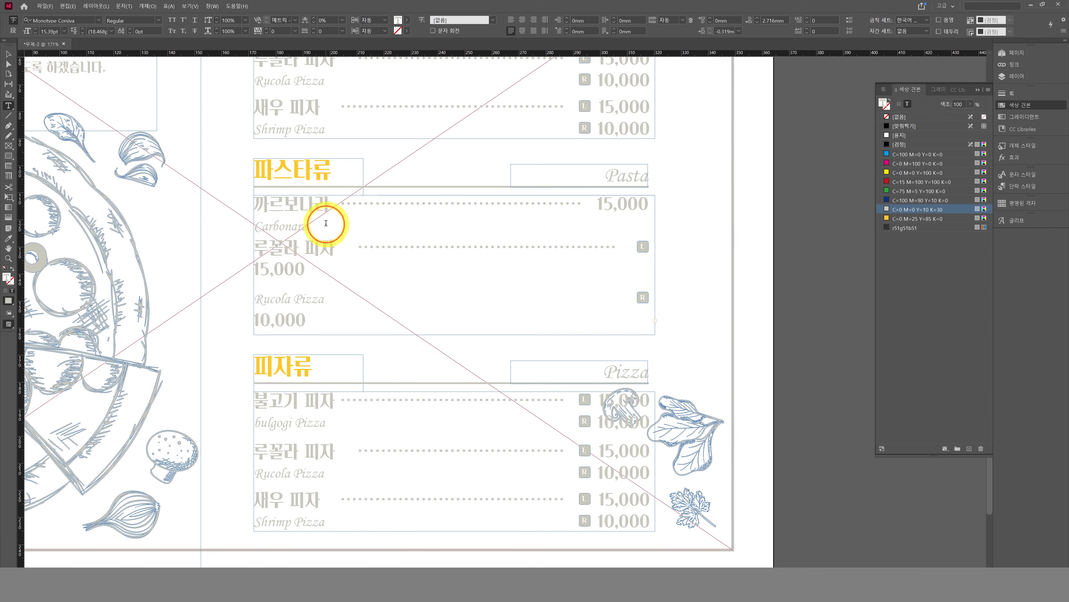
click(301, 207)
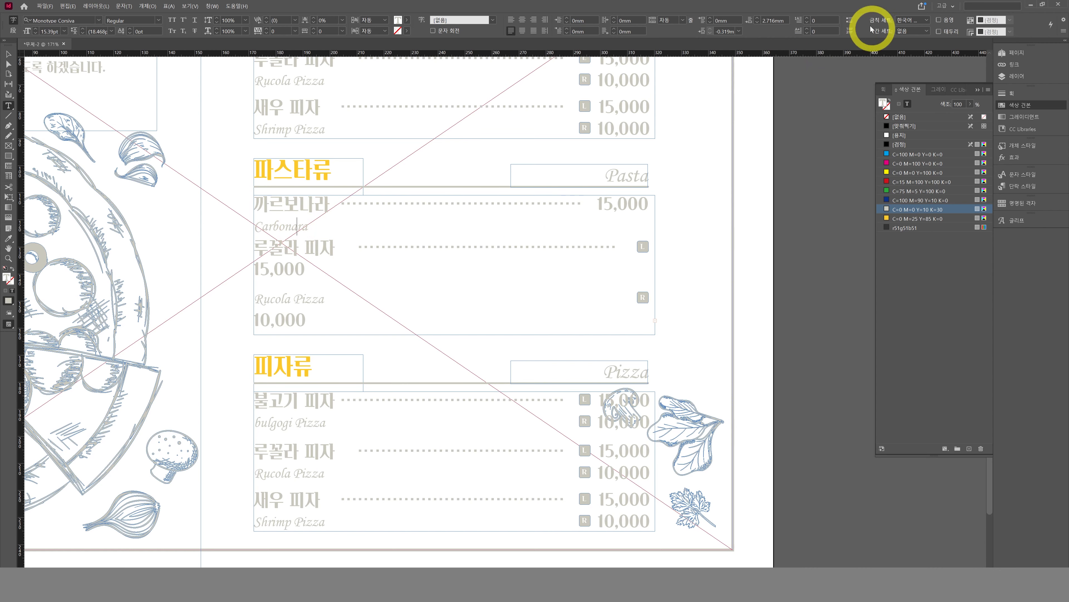
click(381, 318)
key(Up)
key(Up)
key(Up)
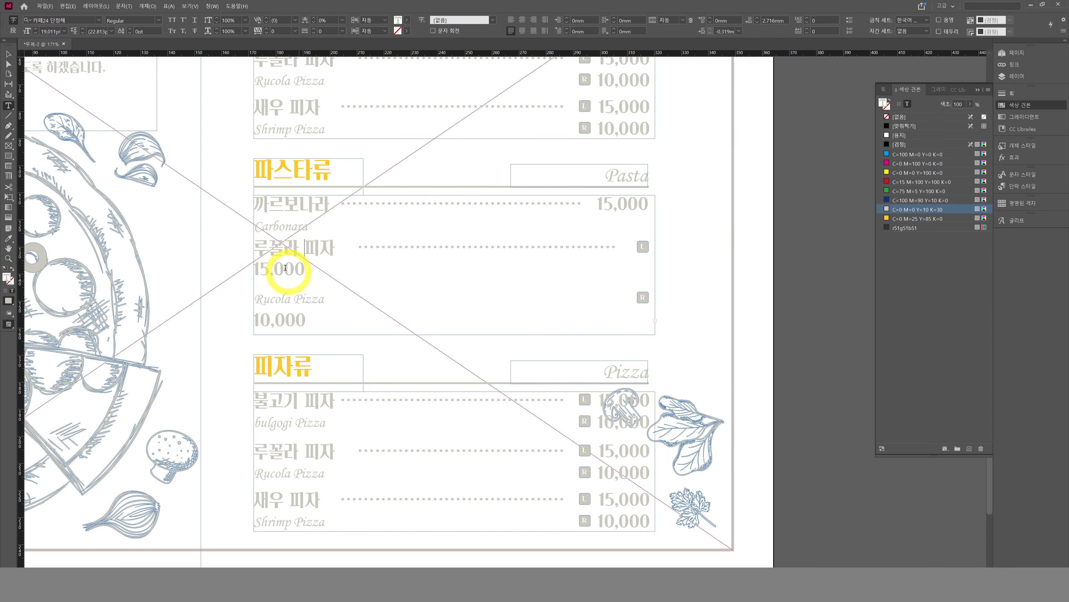
Step: Delete the remaining 루꼴라 and 새우 pizza entries and their leftover lines from the pasta list
drag(264, 255, 471, 375)
key(Delete)
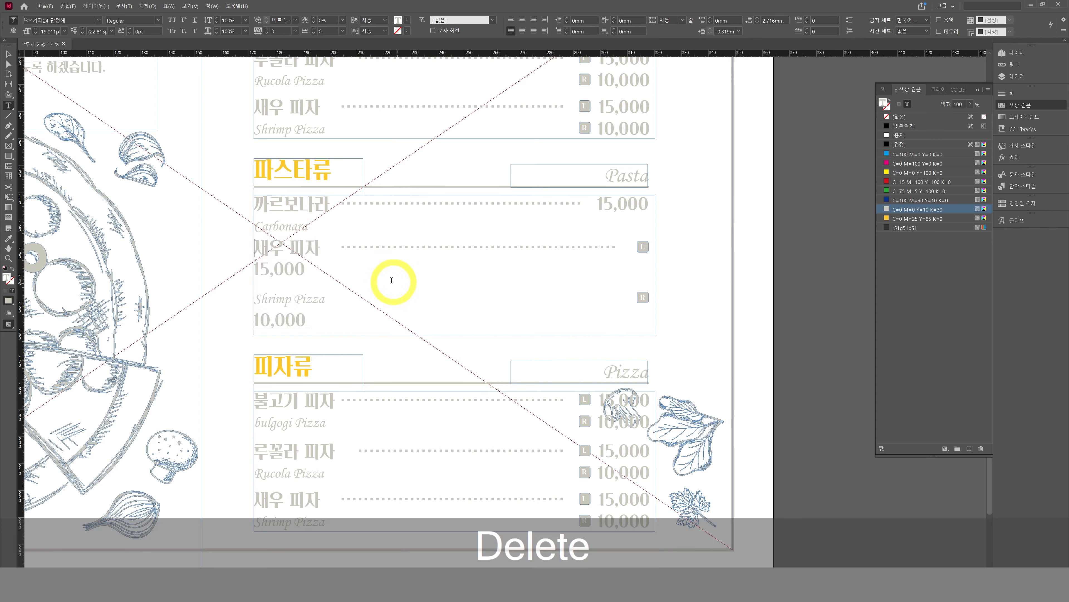
drag(256, 245, 442, 363)
key(Delete)
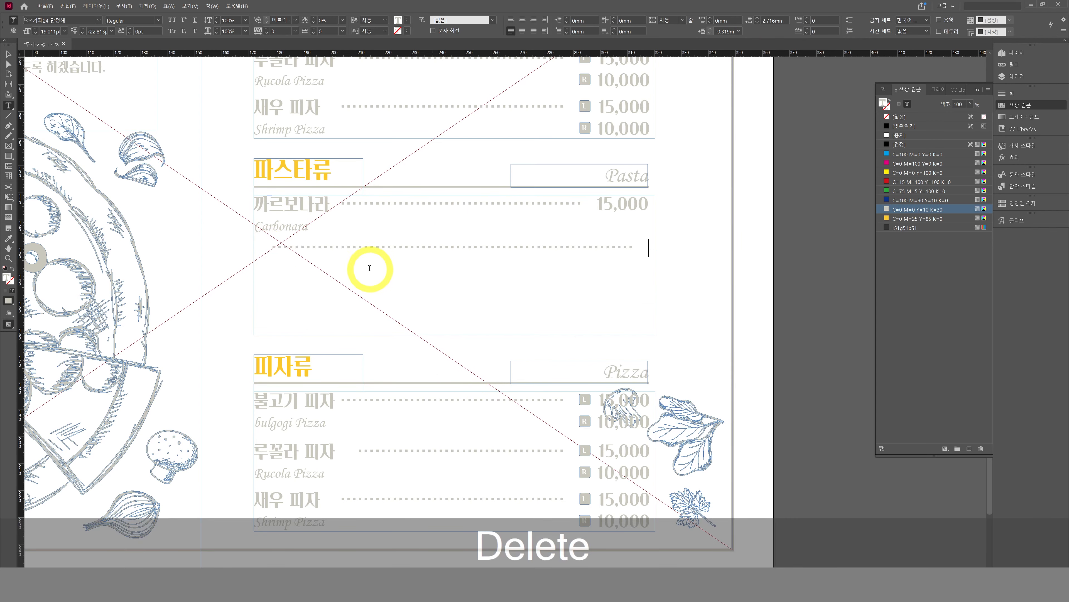
triple_click(319, 248)
key(BackSpace)
key(BackSpace)
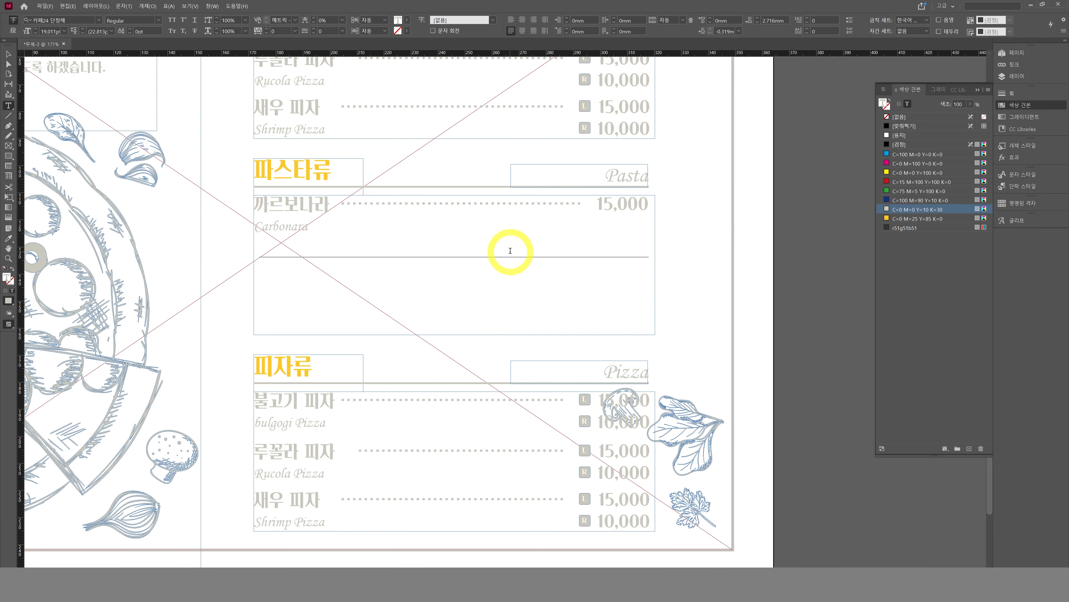
Step: Copy the complete 까르보나라 / Carbonara entry with its 15,000 price and paste it twice below as further pasta items
click(651, 226)
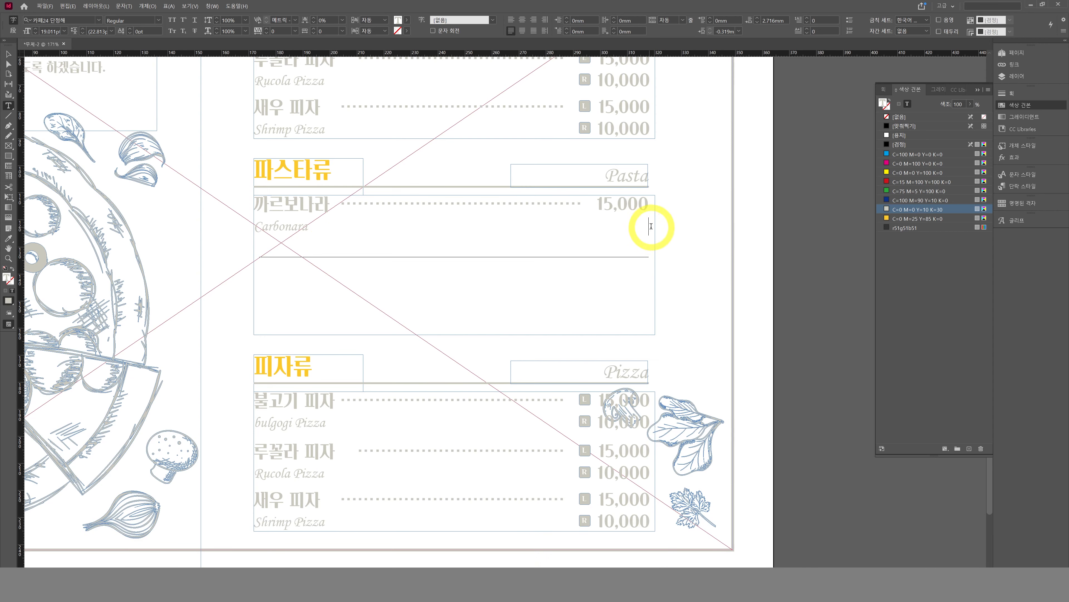
drag(640, 229, 210, 191)
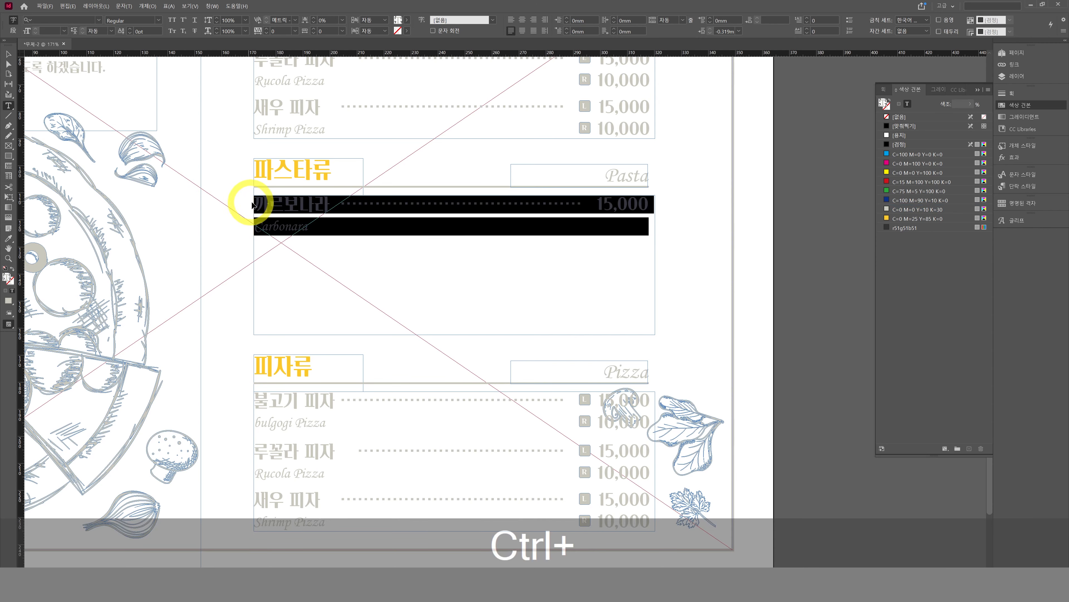
key(ctrl+c)
click(651, 230)
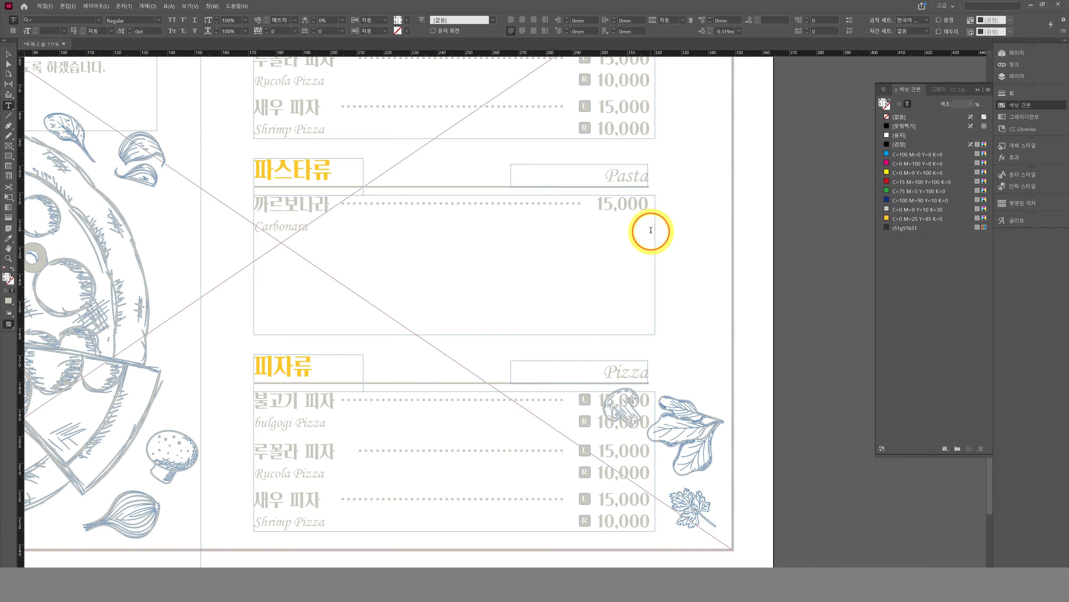
key(Return)
key(ctrl+v)
key(Return)
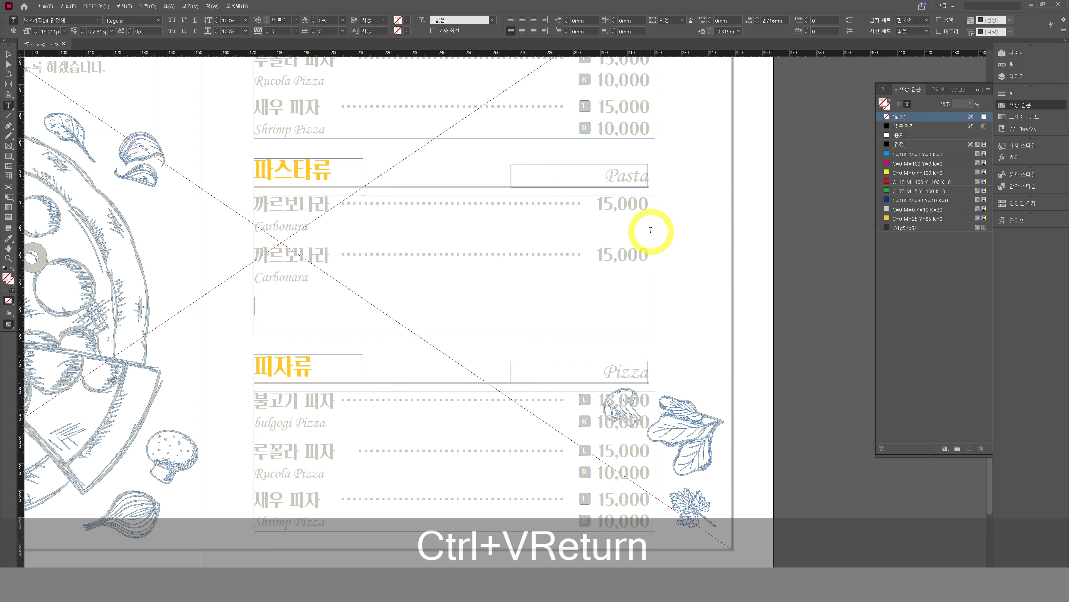
key(ctrl+v)
key(ctrl+v)
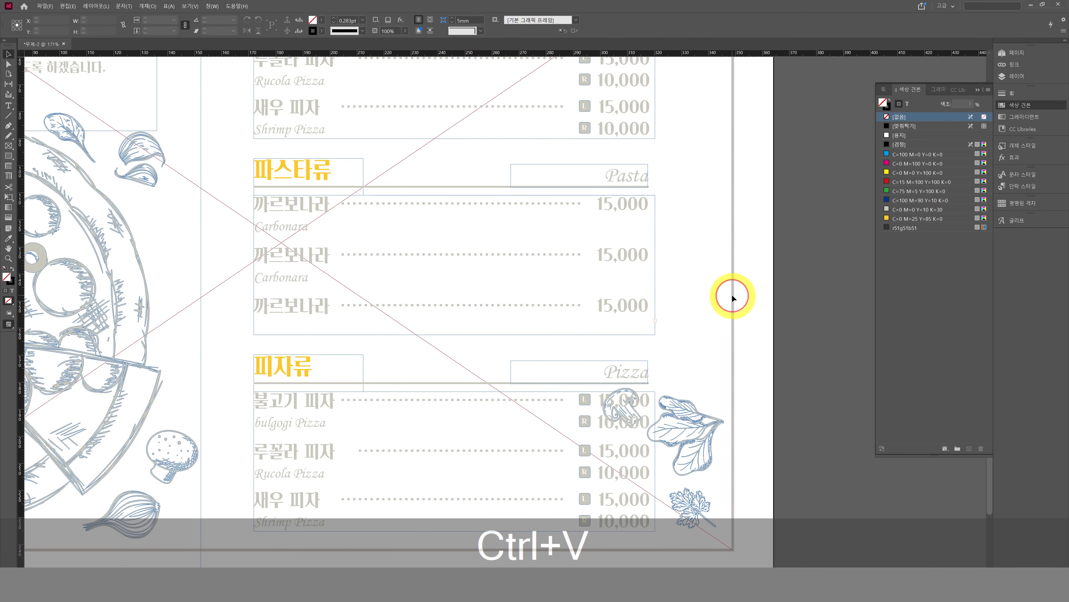
Step: Extend the pasta text frame downward to fit the third entry's Carbonara line, and start editing its text
drag(457, 335, 448, 346)
click(721, 339)
key(t)
click(317, 208)
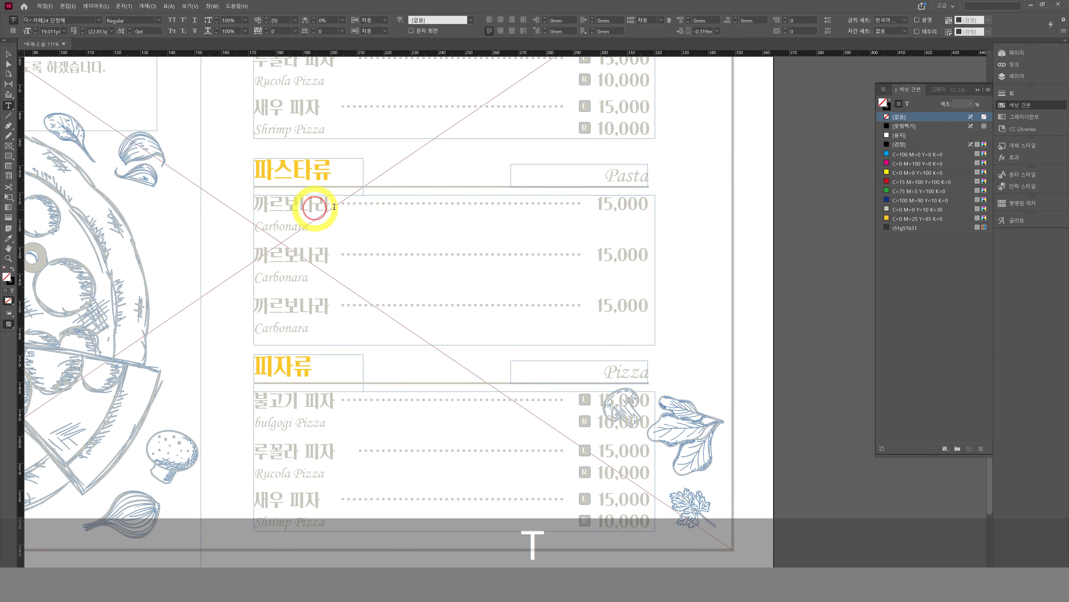
click(608, 205)
click(283, 221)
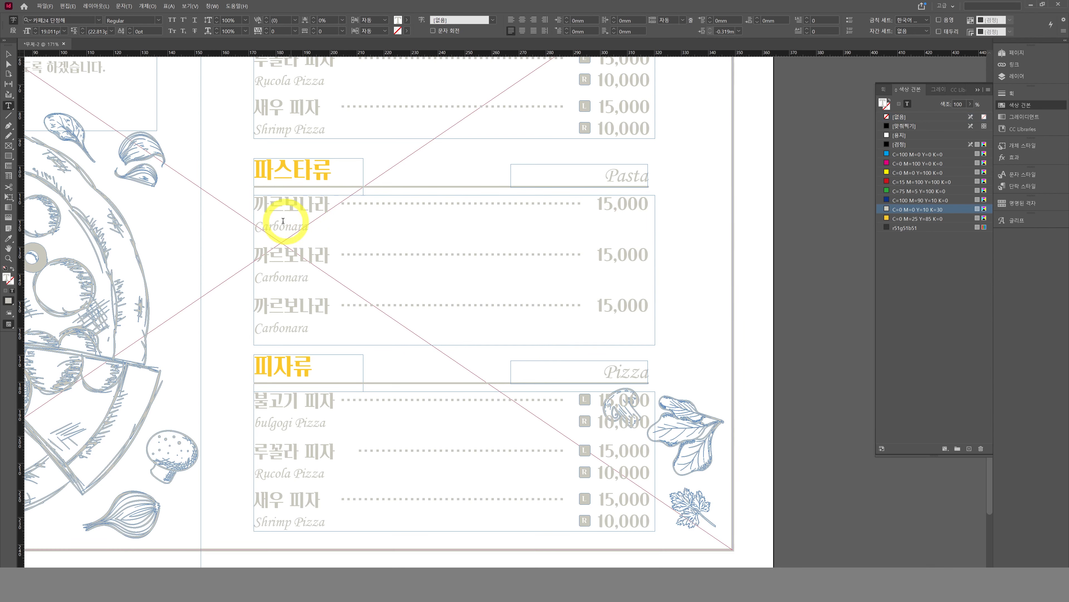
click(277, 225)
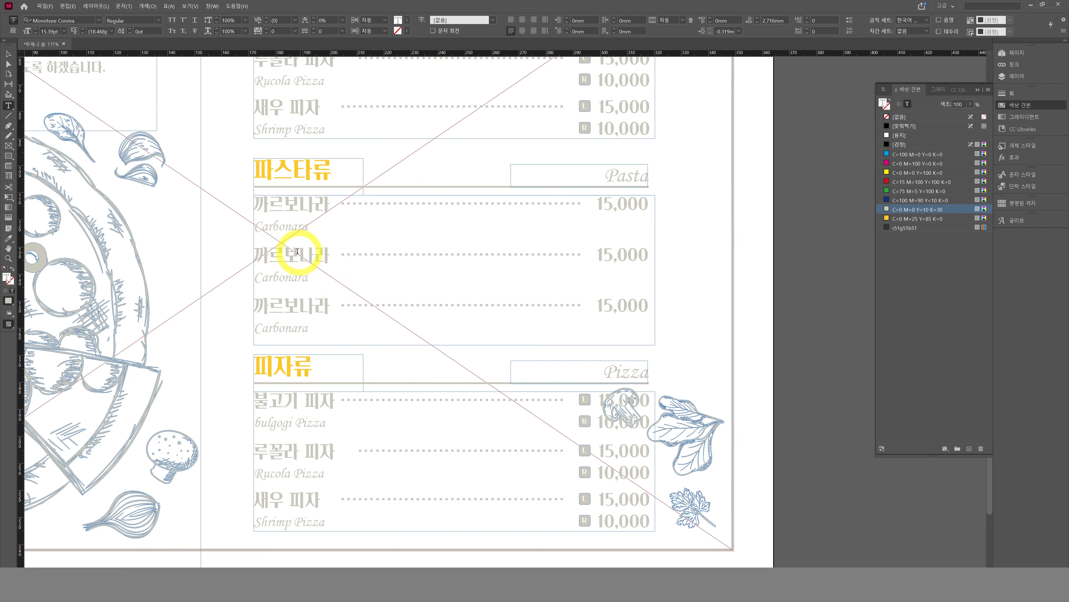
Step: Replace the second pasta entry's names with 토마토파스타 and Tomato Pasta
click(329, 256)
key(Left)
key(Left)
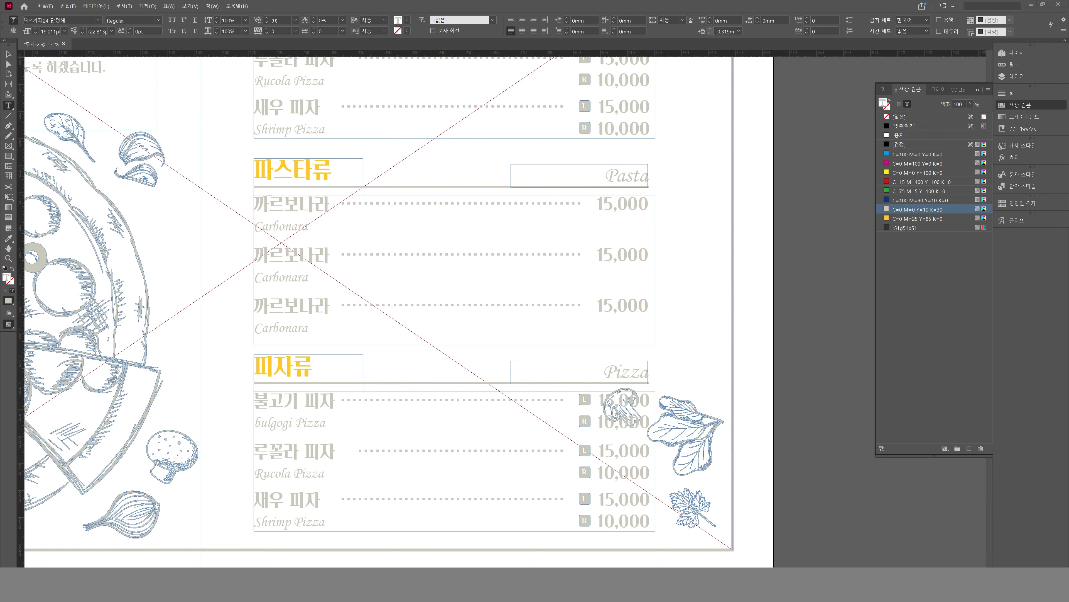
key(ctrl+c)
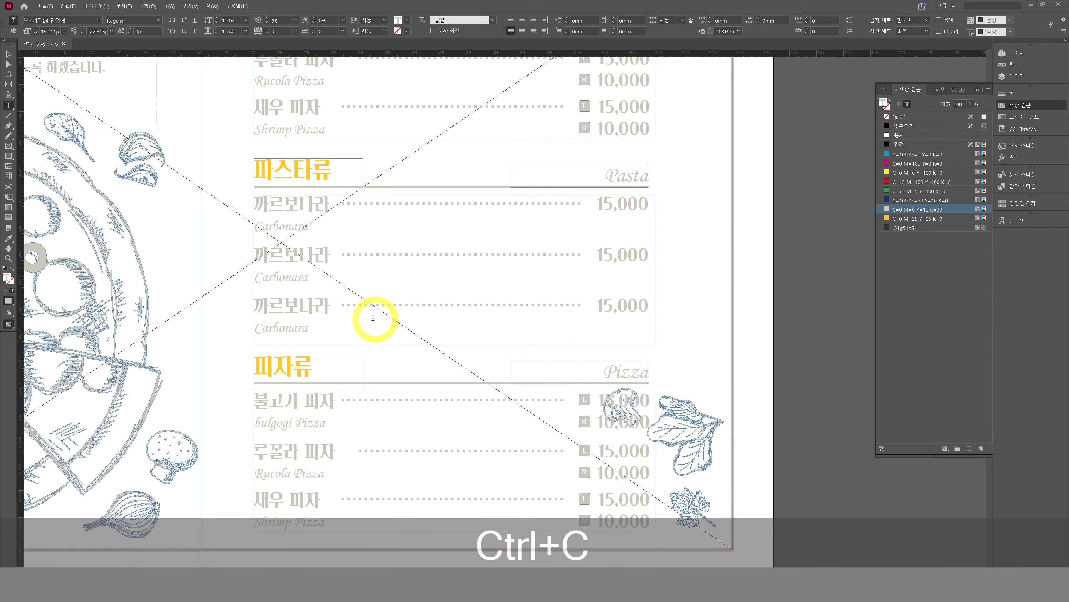
double_click(287, 255)
key(ctrl+v)
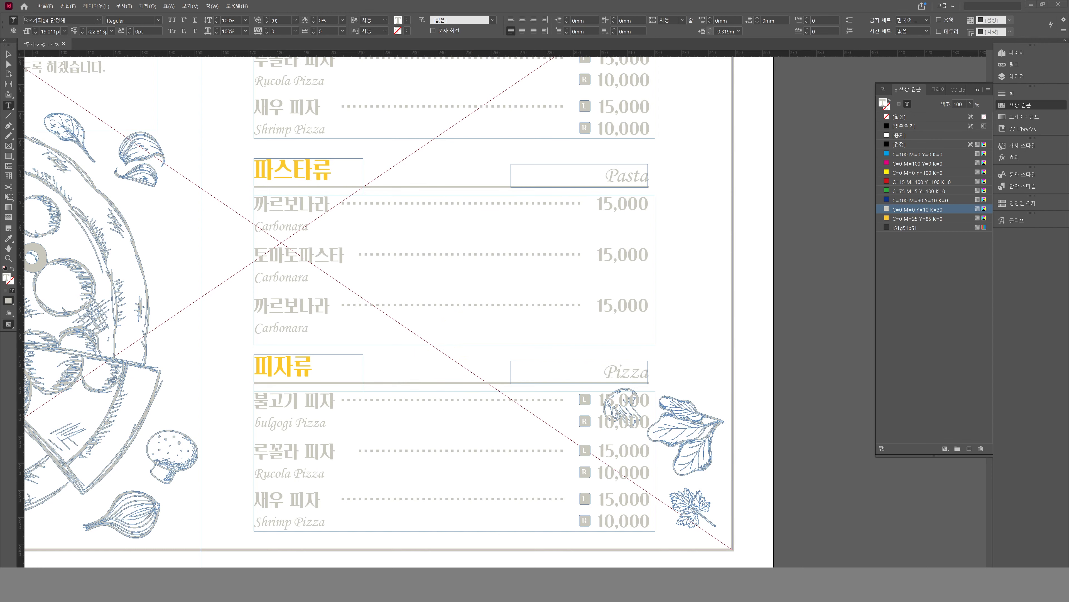
key(ctrl+c)
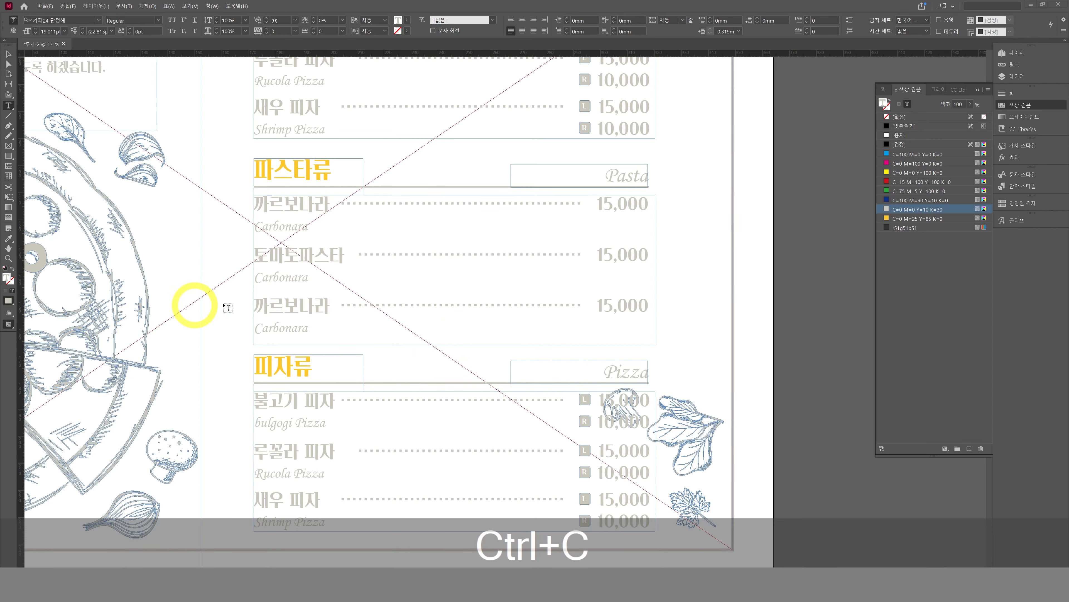
double_click(276, 282)
key(ctrl+v)
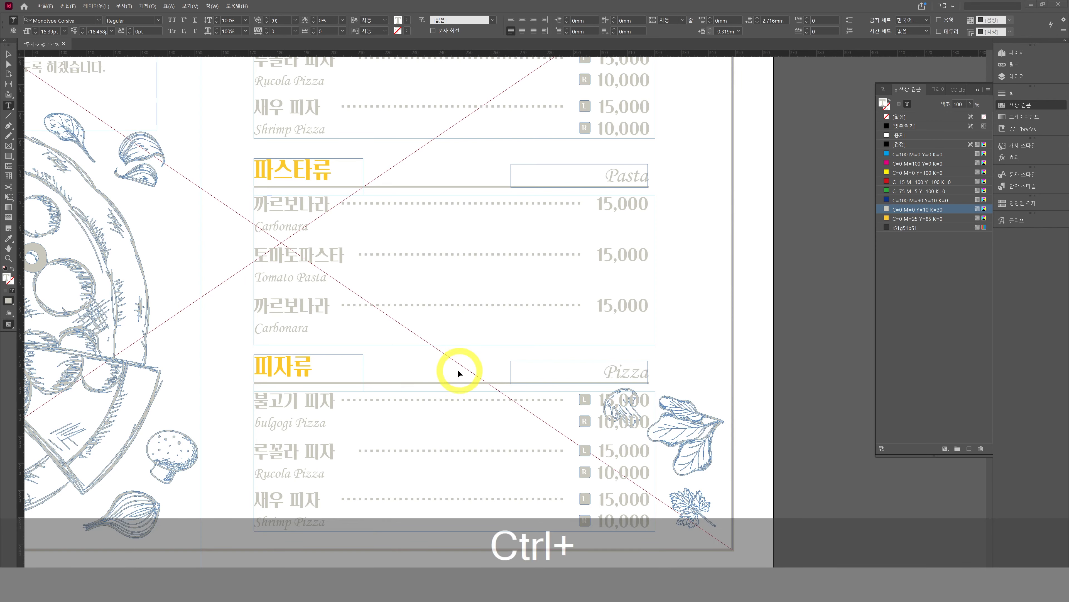
Step: Change the third pasta entry to 해물크림파스타 with the English line Seafood Cream Pasta and a price of 20,000
key(ctrl+c)
double_click(276, 303)
key(ctrl+v)
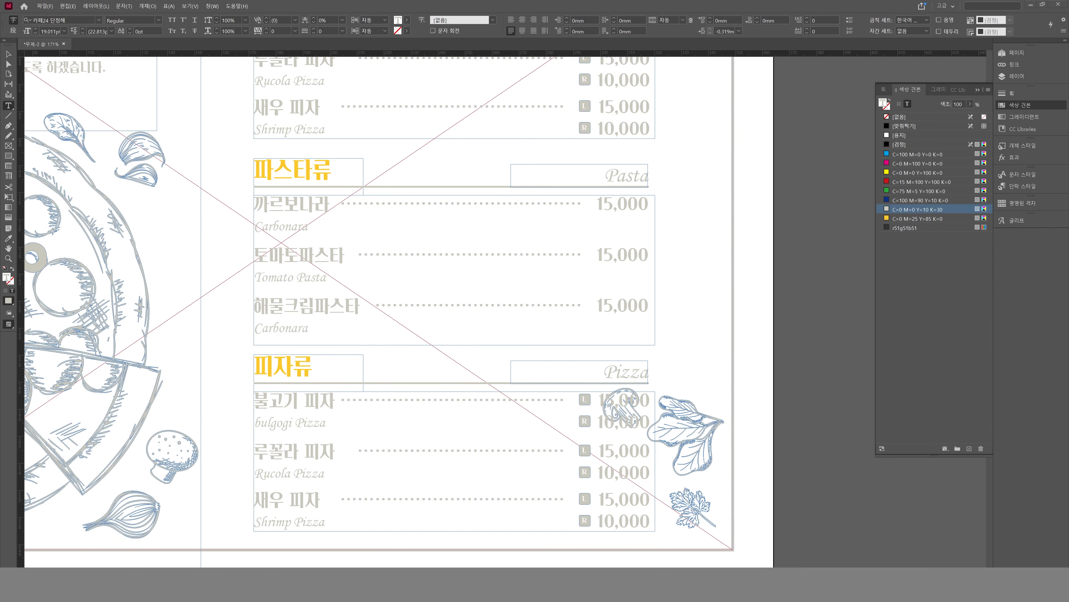
drag(598, 304, 608, 304)
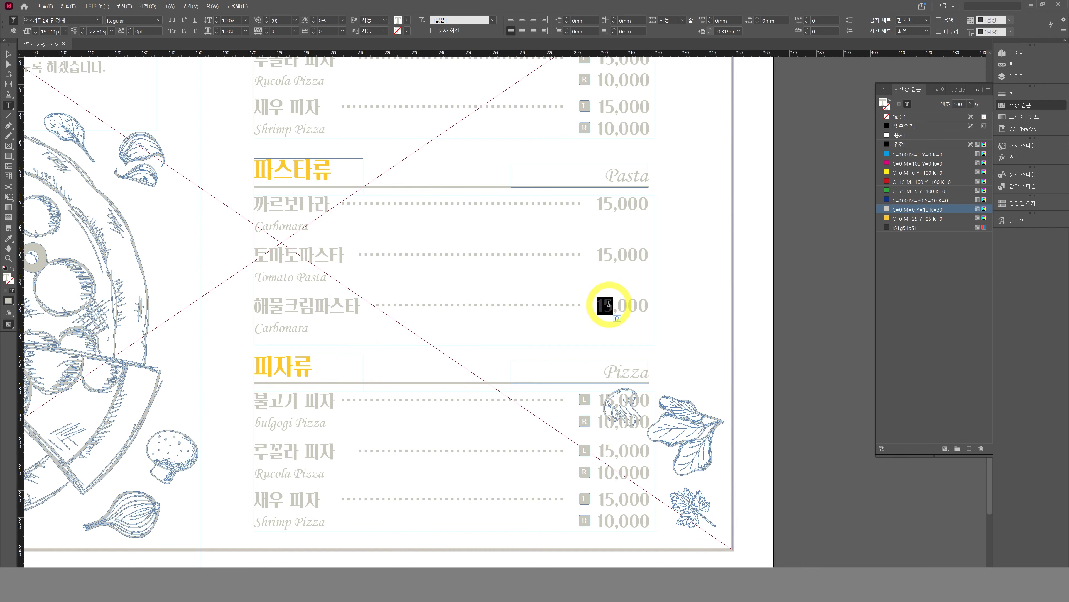
text(20)
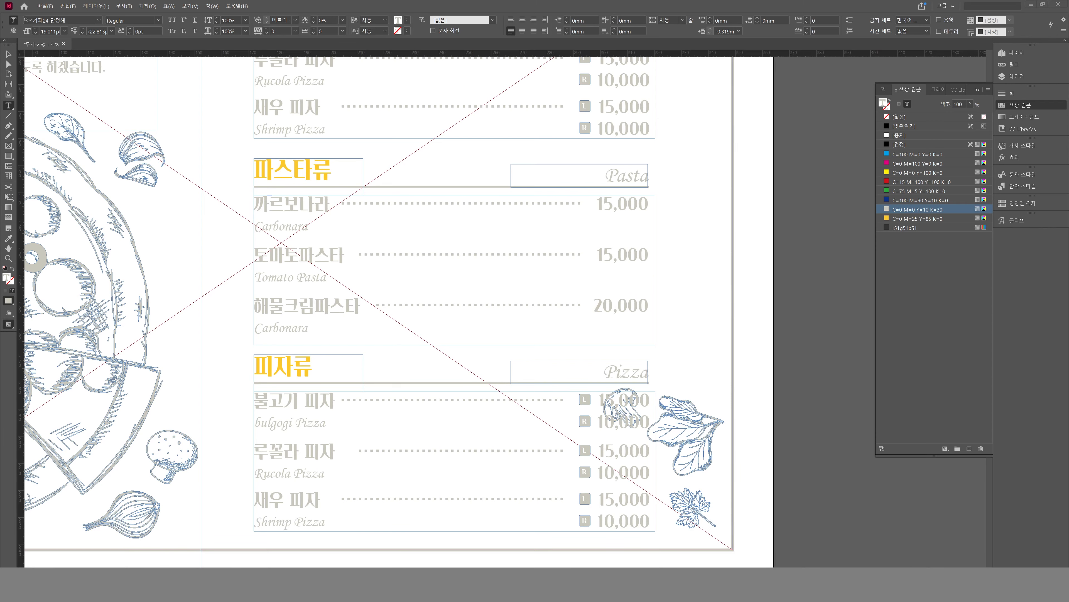
key(ctrl+c)
double_click(281, 328)
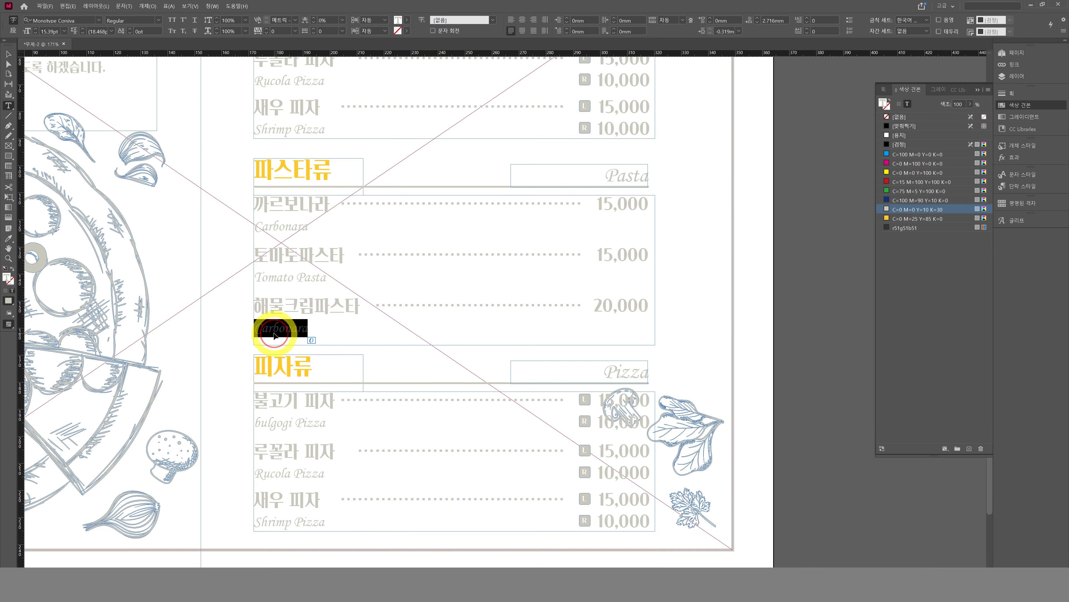
key(ctrl+v)
Step: Replace the lower duplicate 피자류 section with a copy of the finished 파스타류 section, placed straight below the original
key(Escape)
key(w)
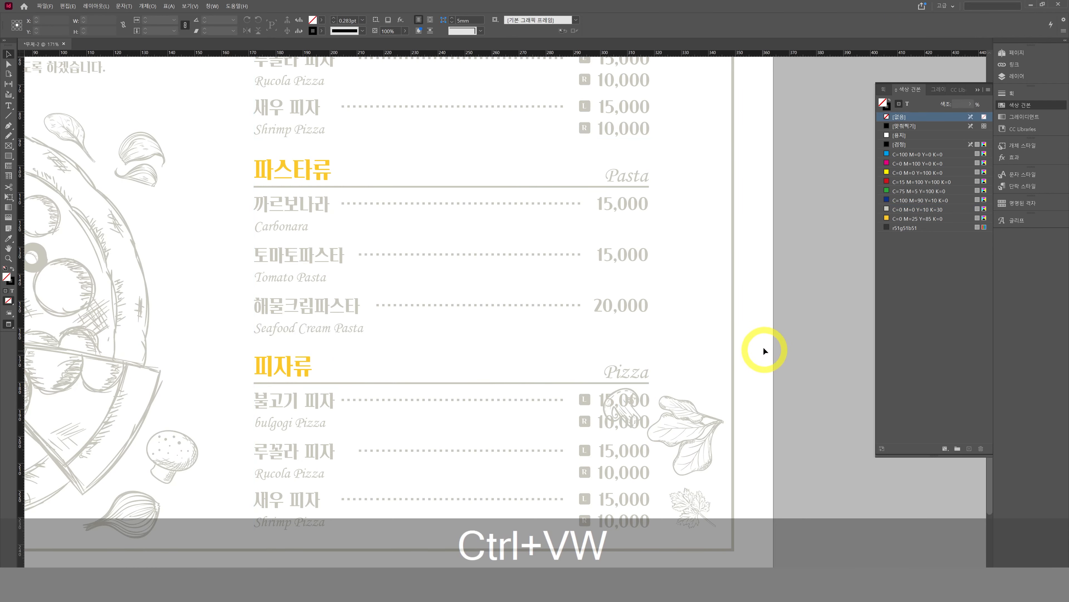
scroll(766, 320, down, 2)
key(ctrl+0)
key(ctrl+alt+shift+w)
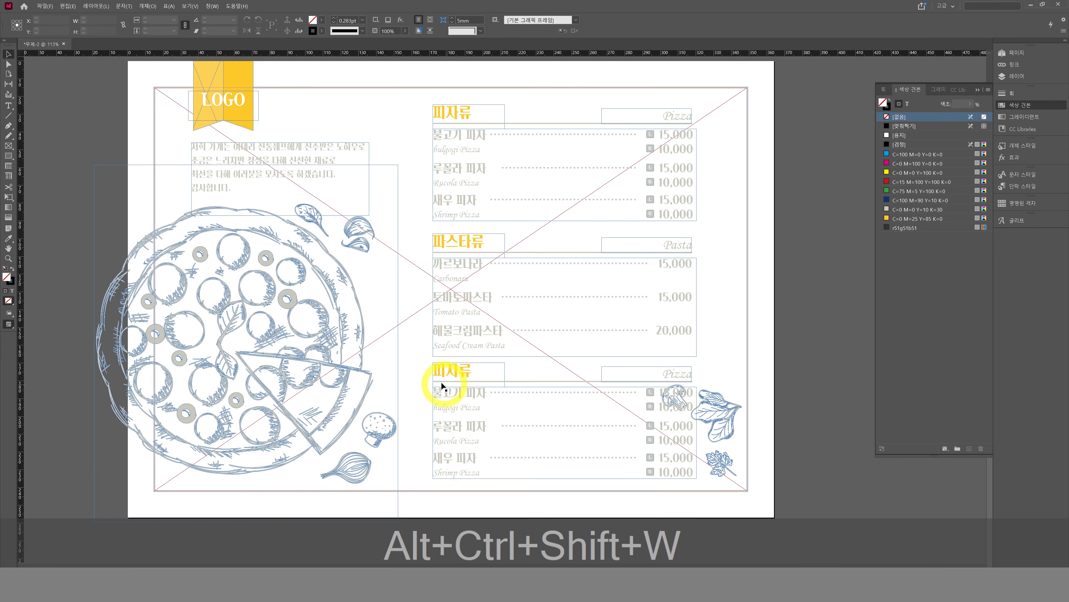
drag(420, 373, 640, 434)
key(Delete)
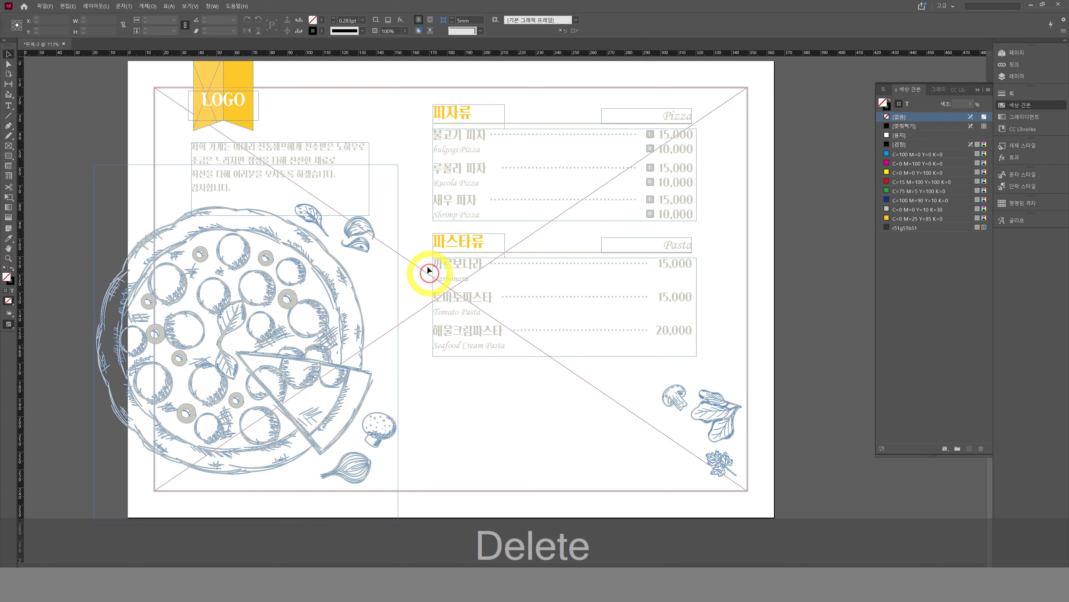
drag(425, 244, 641, 400)
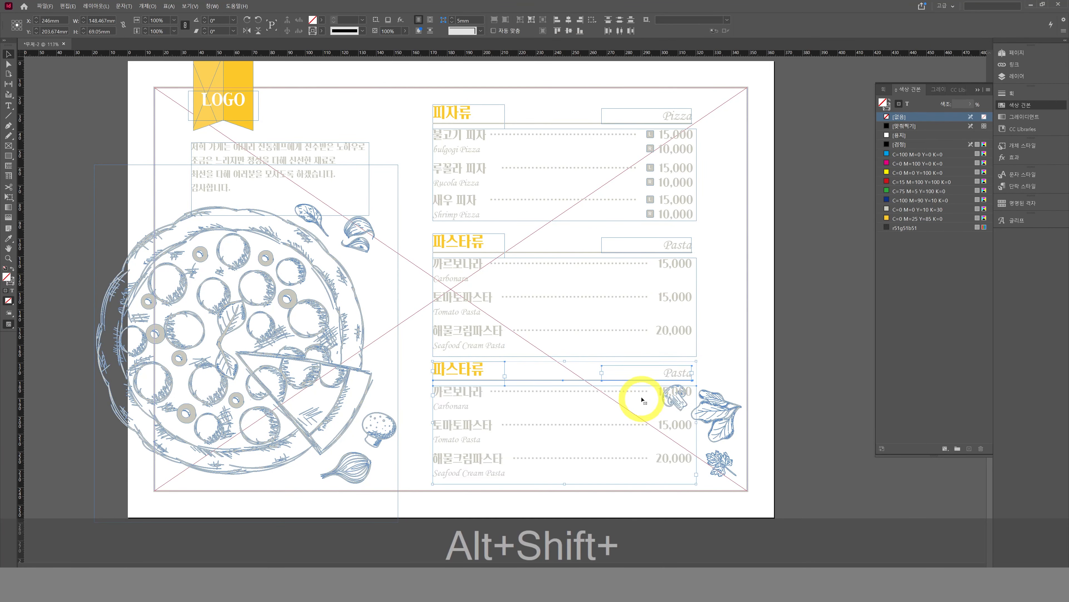
Step: Nudge the middle 파스타류 section up slightly to even out the spacing between the three sections
click(784, 374)
drag(418, 250, 685, 294)
key(Up)
key(Up)
key(Up)
key(Up)
key(Up)
key(Up)
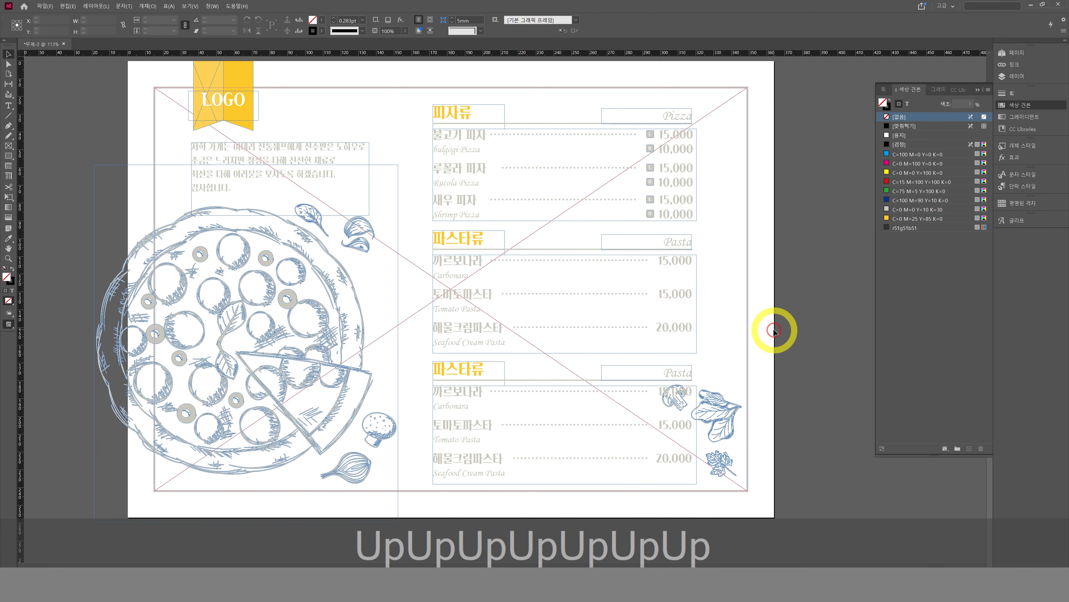
Step: Replace the third section's heading with 음료 and its English label with beverage
key(t)
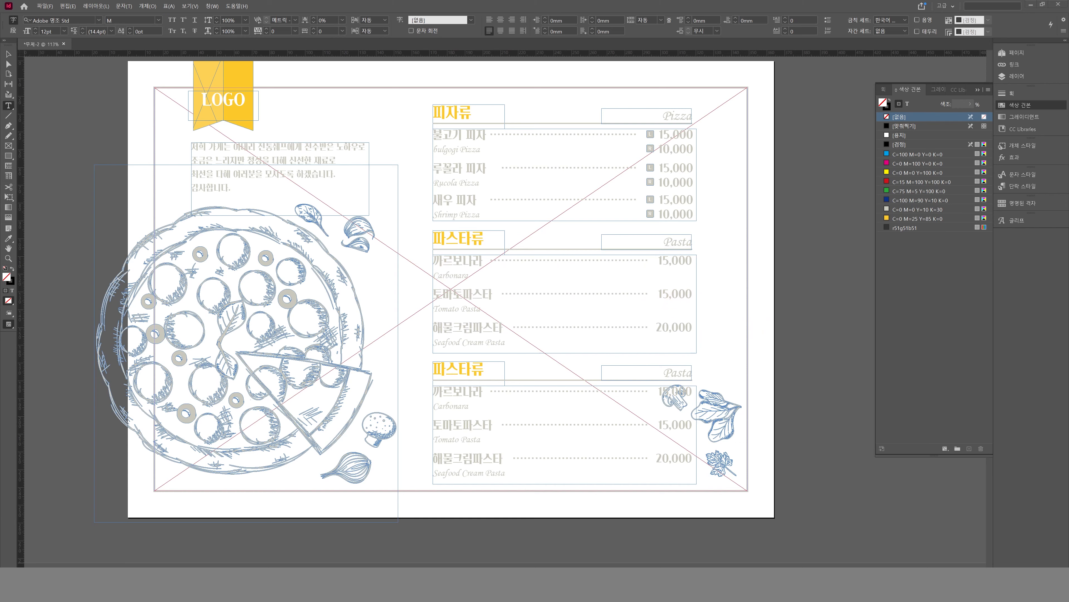
key(ctrl+c)
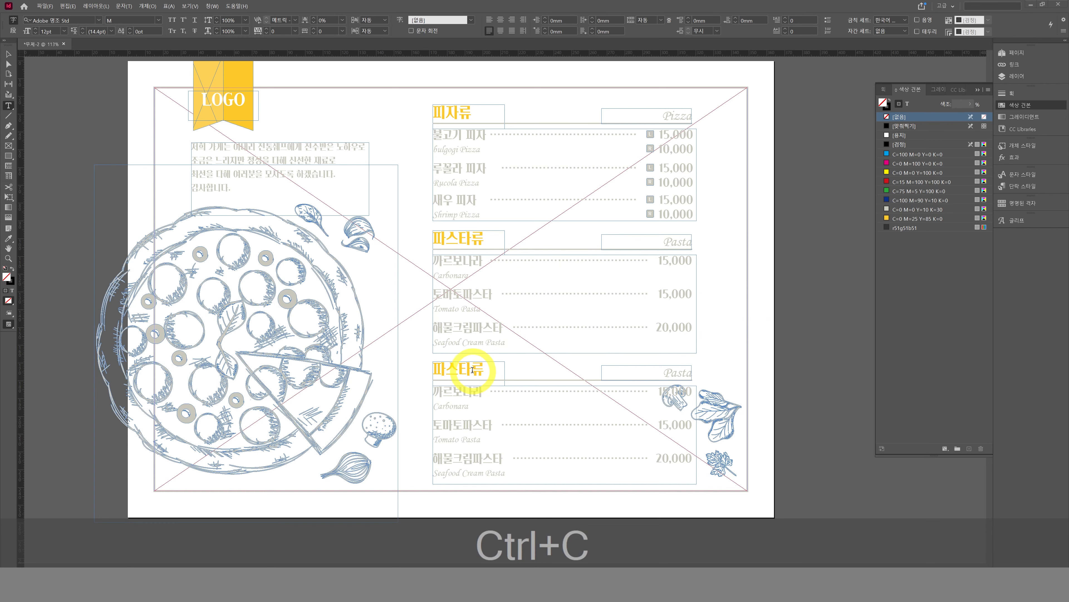
double_click(472, 370)
key(ctrl+v)
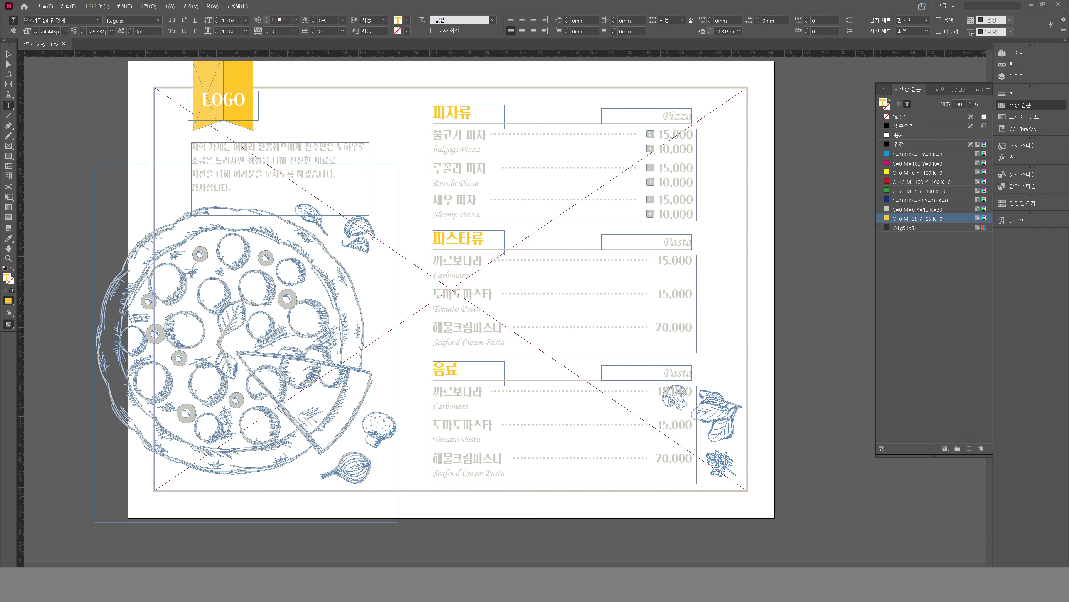
key(ctrl+c)
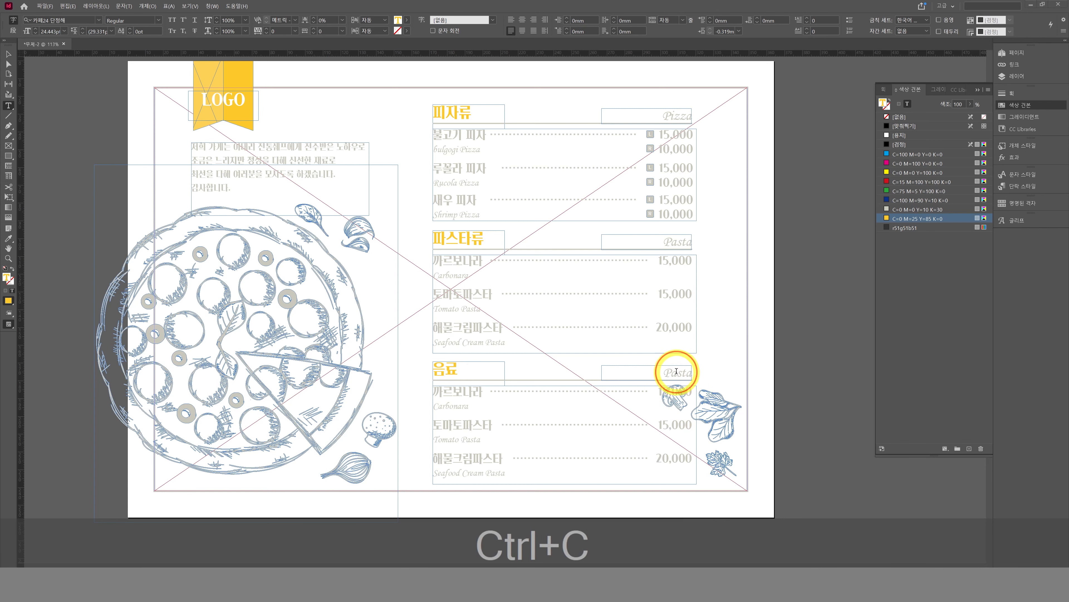
double_click(676, 372)
key(ctrl+v)
click(855, 359)
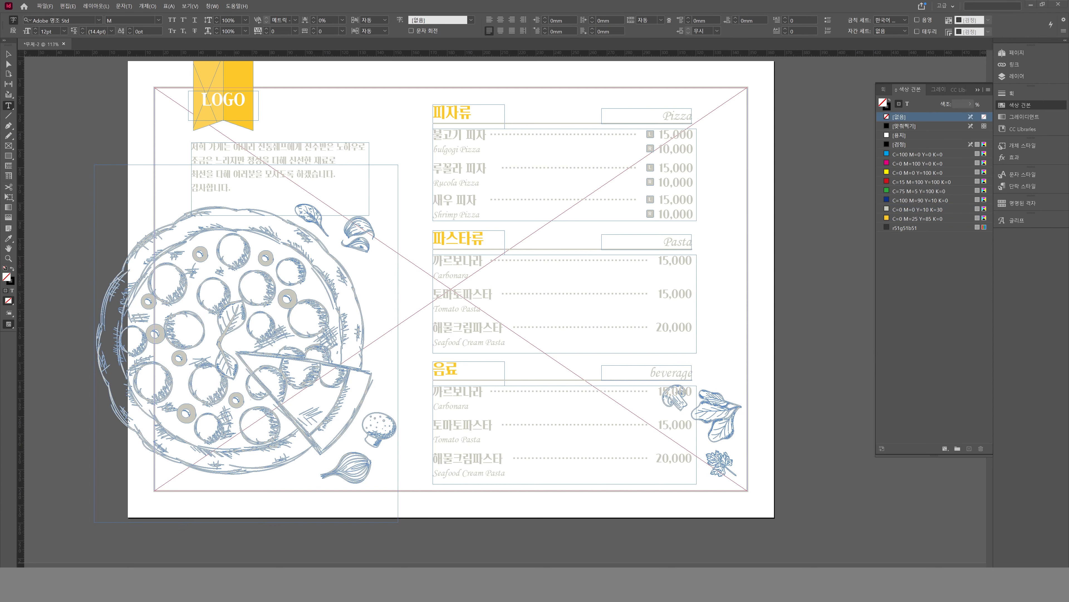
Step: Replace 까르보나라 in the first beverage entry with 레몬에이드
key(ctrl+c)
double_click(457, 391)
key(ctrl+v)
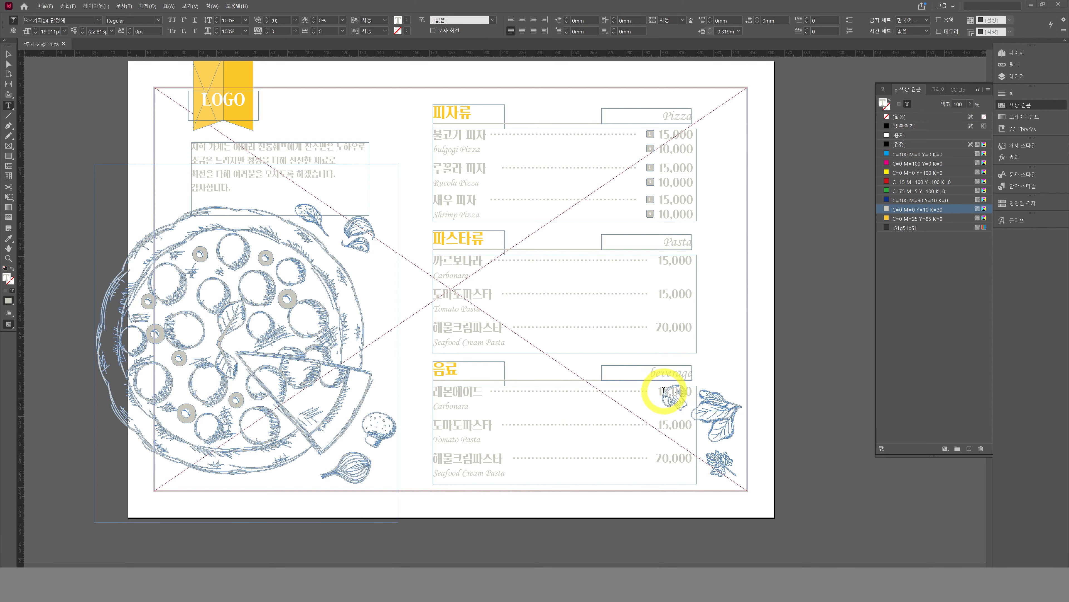
Step: Switch to preview mode and move the mushroom and herb illustrations right, to about X 342.6 mm, clear of the beverage prices
ctrl+click(791, 378)
key(v)
key(w)
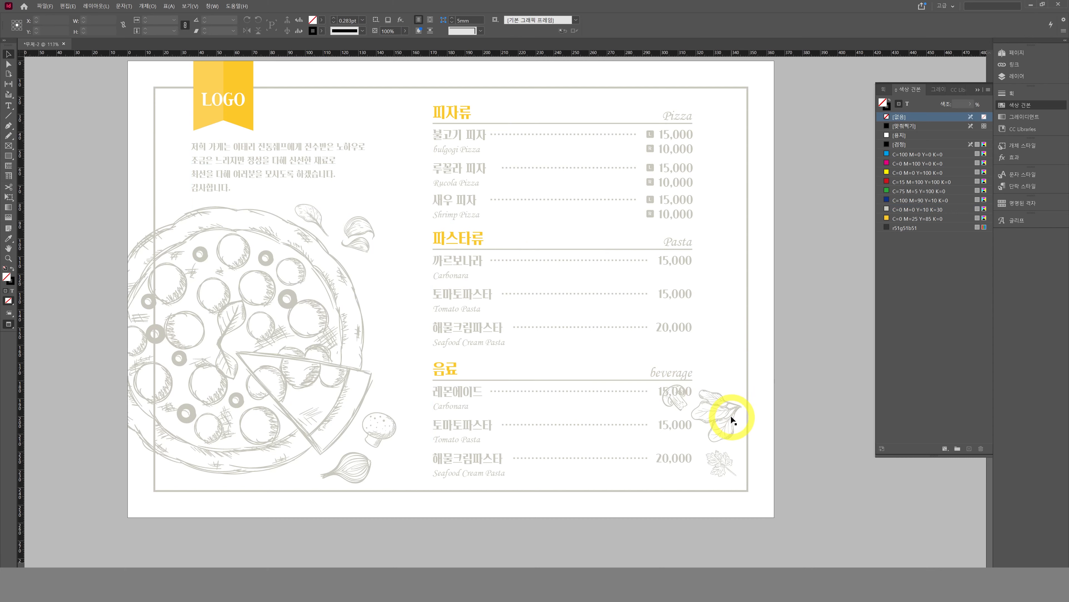
drag(737, 418, 769, 420)
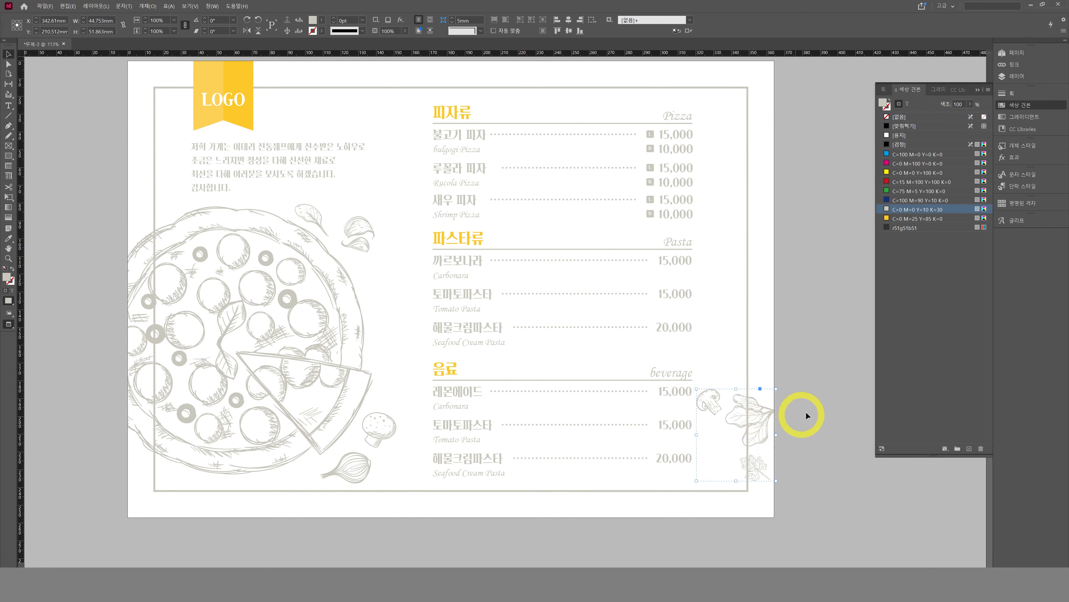
click(824, 408)
Step: Set the 레몬에이드 price to 3,500 and replace the Carbonara line below it with Lemonade
click(568, 401)
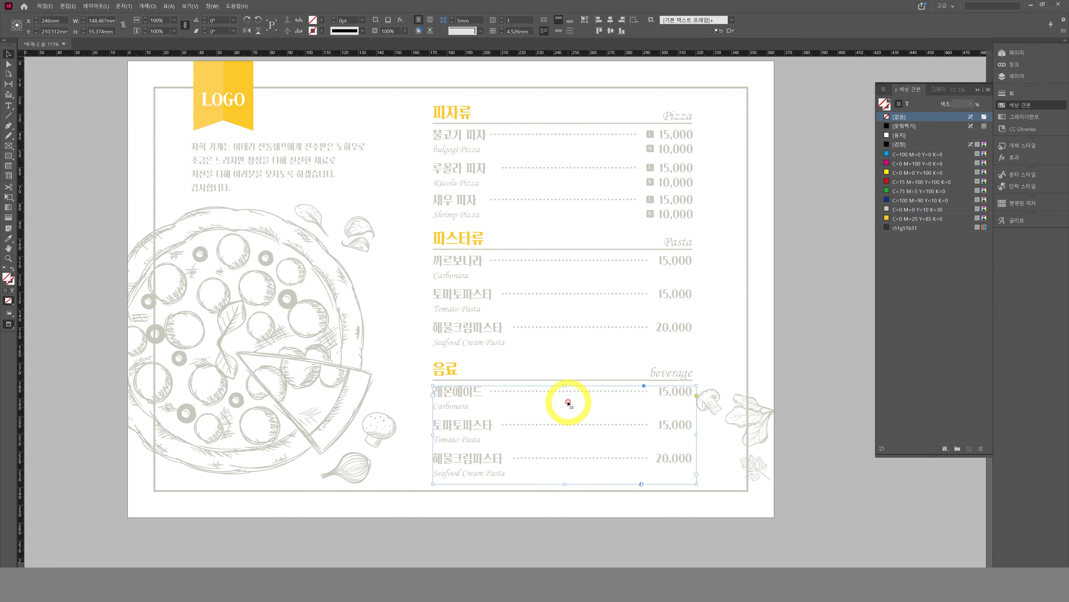
key(t)
drag(660, 393, 678, 391)
text(3,5)
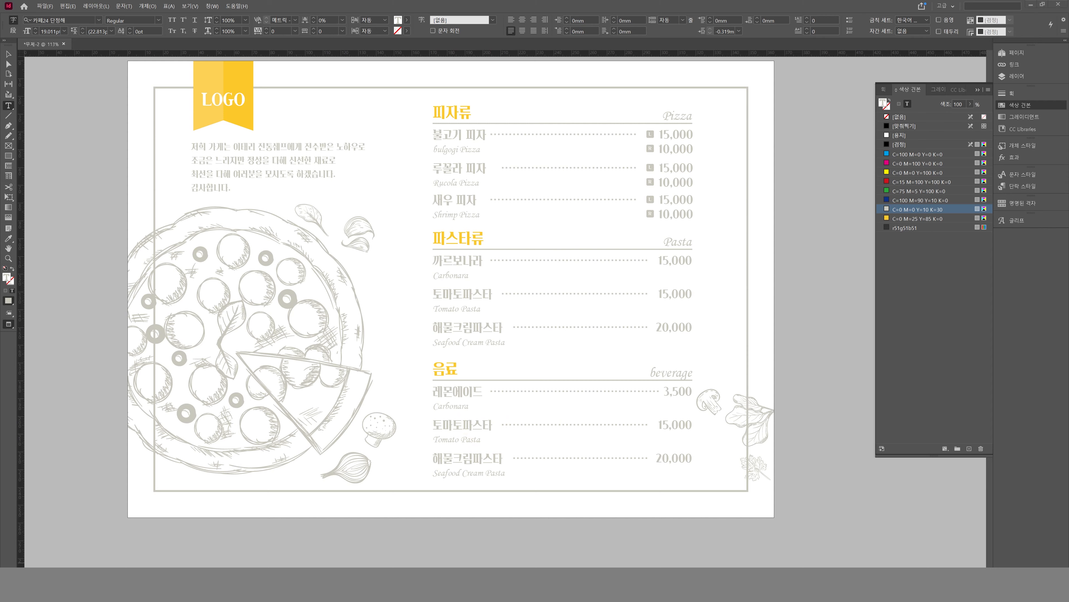
key(ctrl+c)
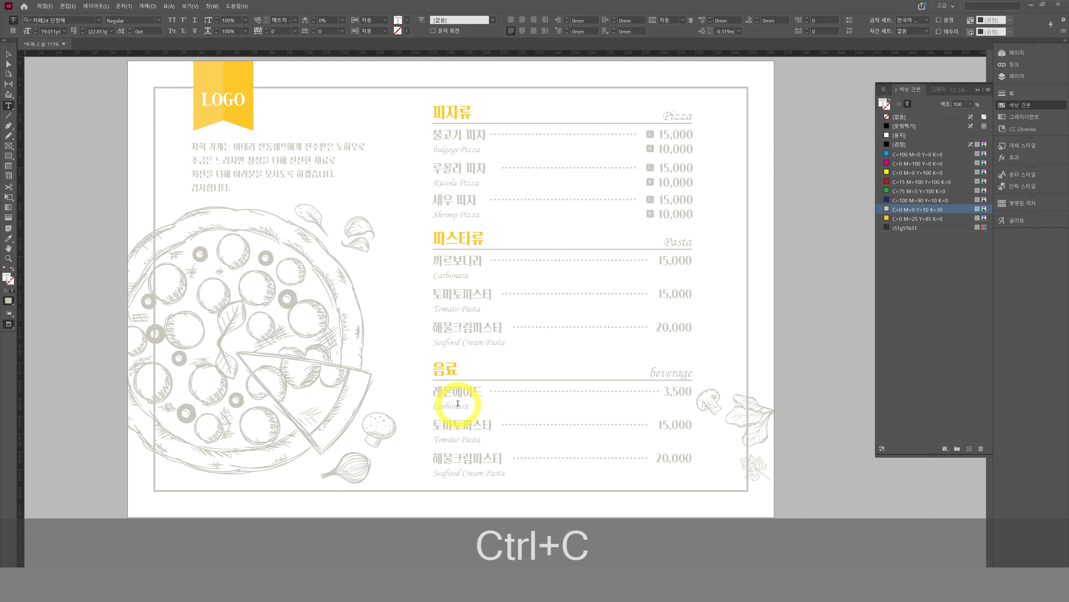
double_click(458, 403)
key(ctrl+v)
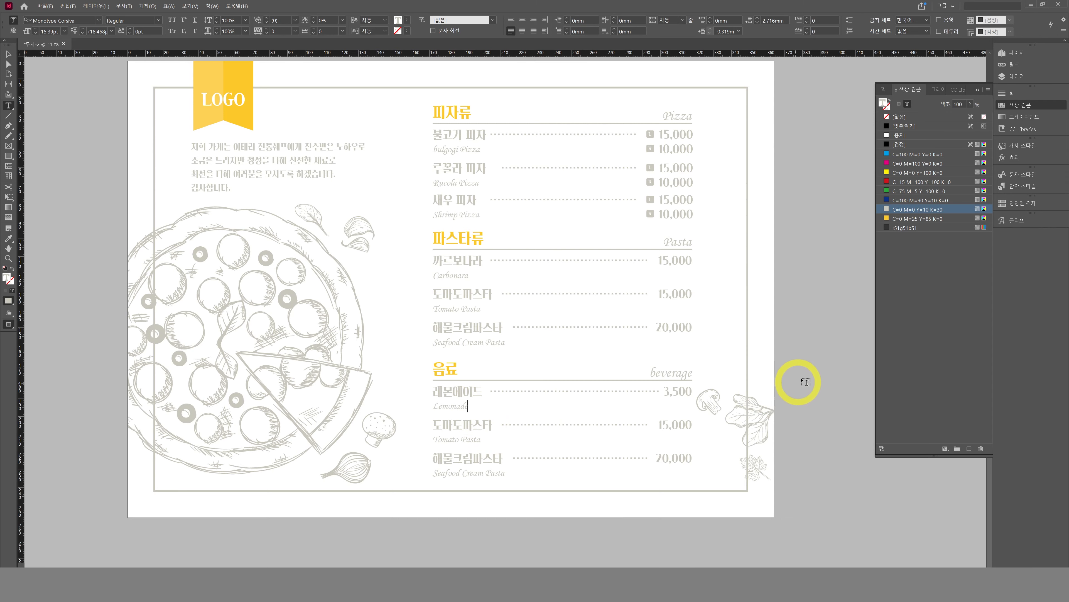
ctrl+click(805, 354)
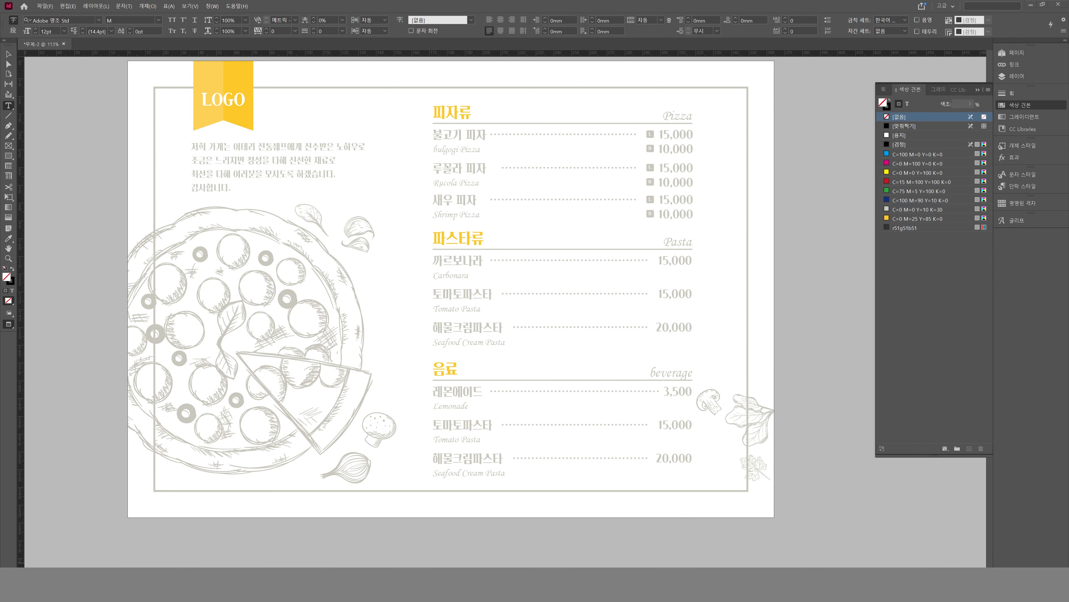
Step: Change the second beverage entry to 와인 1잔 with the English line Wine 1 glass and a price of 3,500
key(ctrl+c)
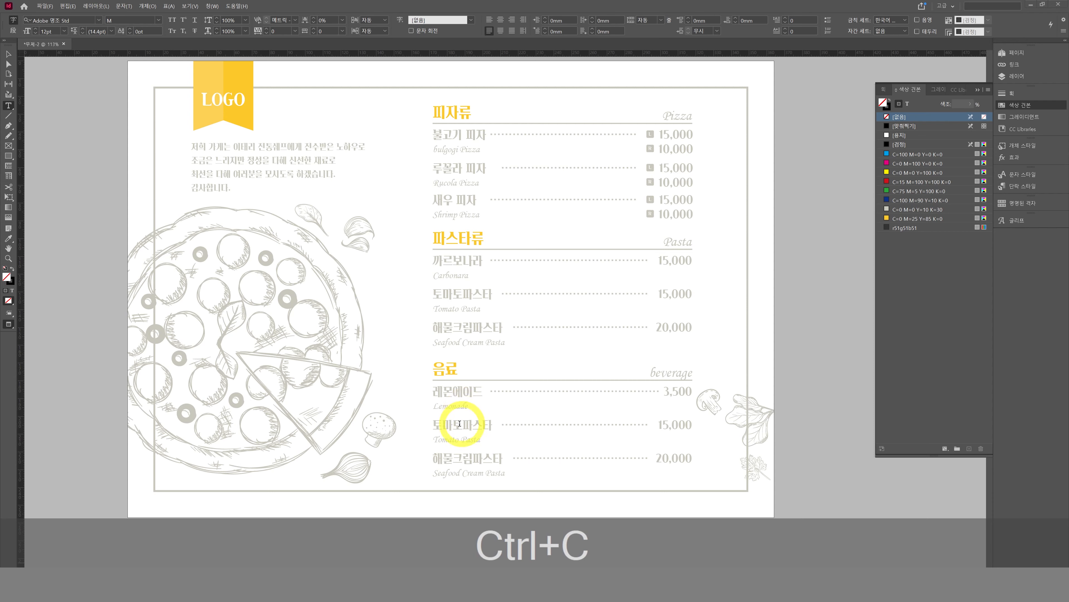
double_click(454, 426)
key(ctrl+v)
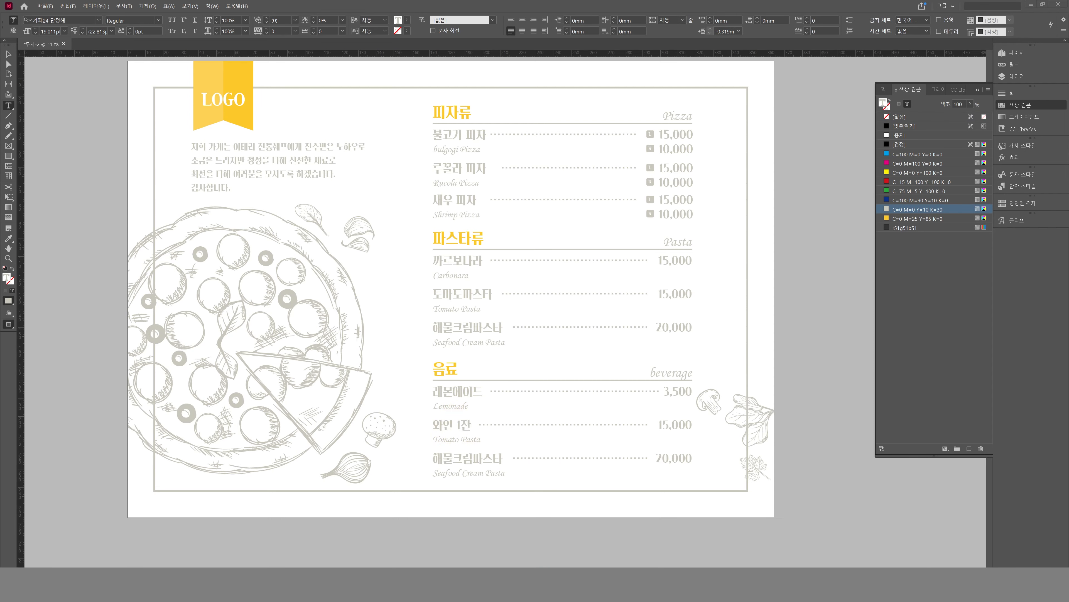
click(439, 440)
key(ctrl+c)
shift+click(475, 444)
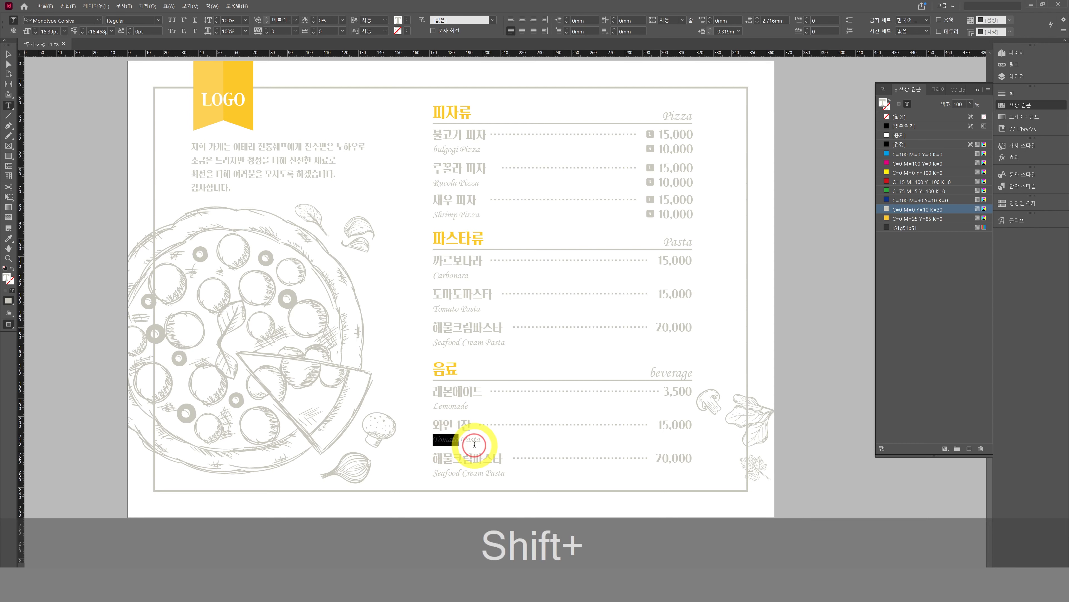
key(ctrl+shift+v)
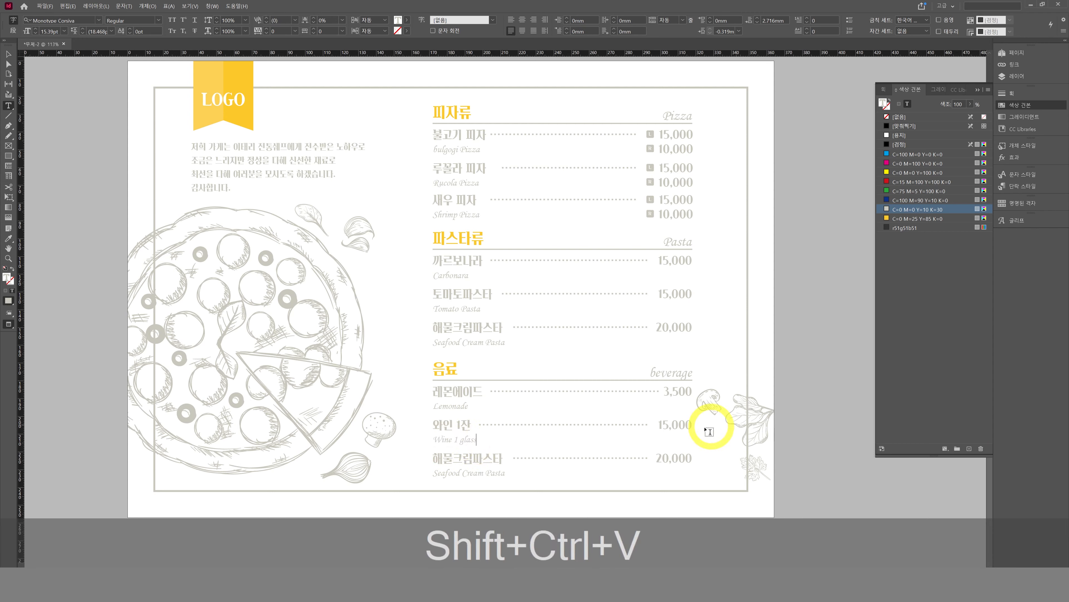
drag(666, 426, 672, 424)
text(3,5)
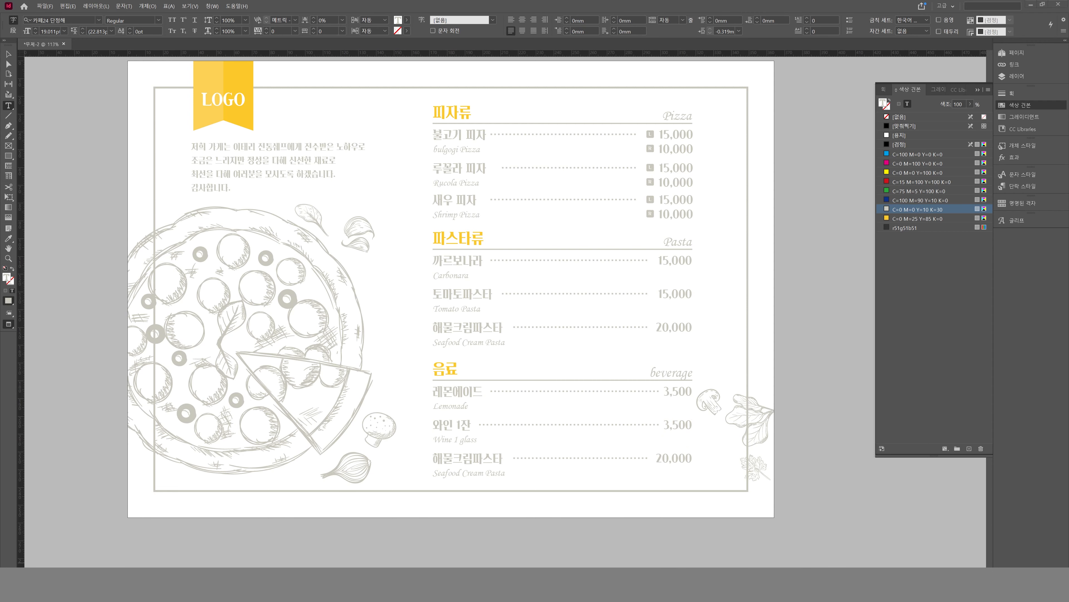
Step: Change the third beverage entry to 콜라/사이다 and set its price to 3,000
key(ctrl+c)
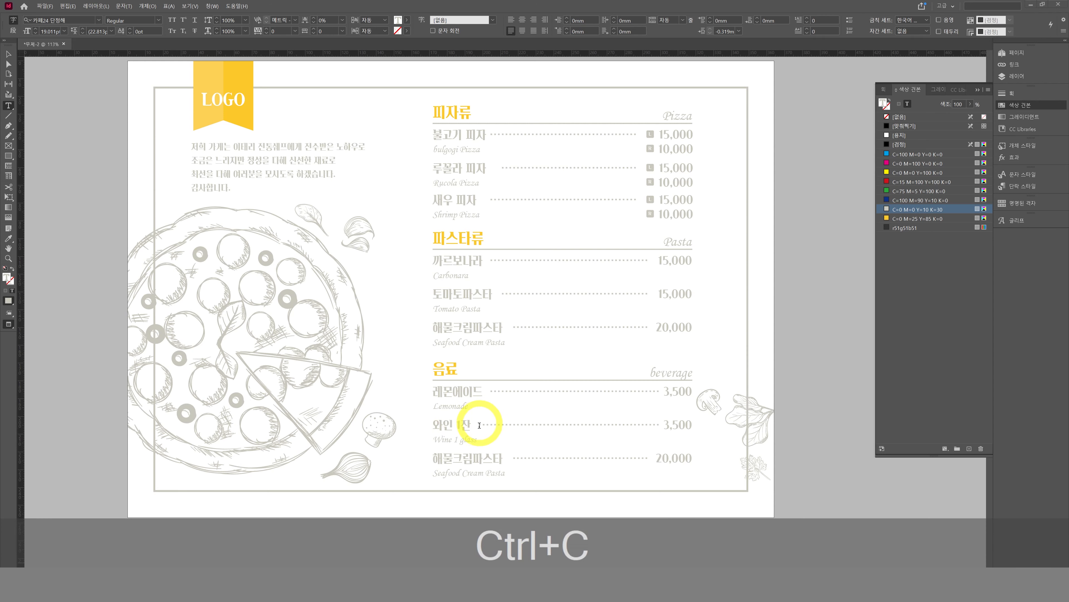
drag(502, 458, 411, 455)
key(ctrl+v)
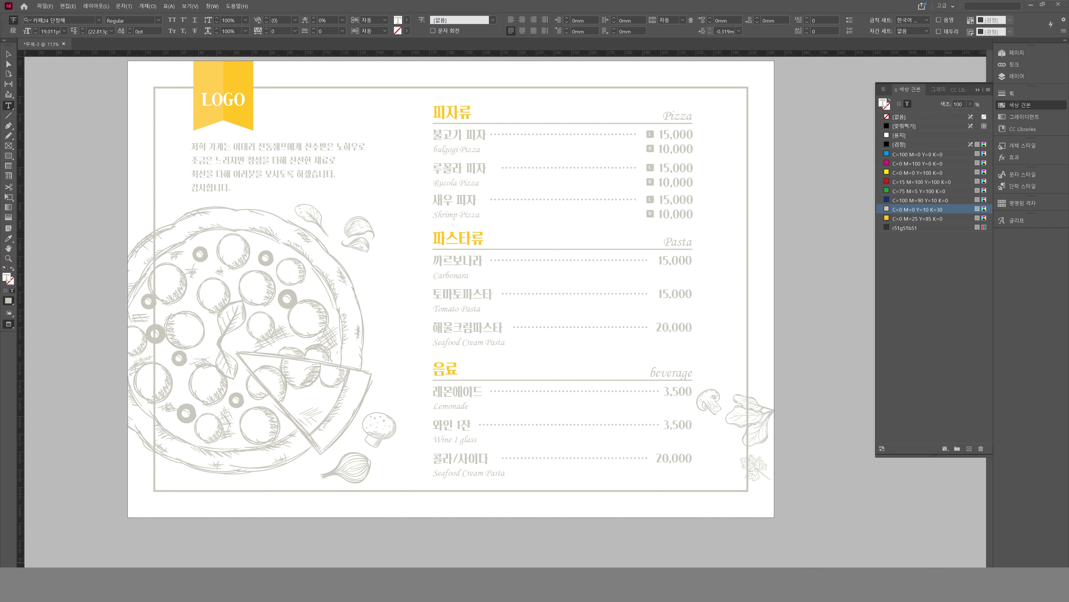
drag(656, 459, 668, 458)
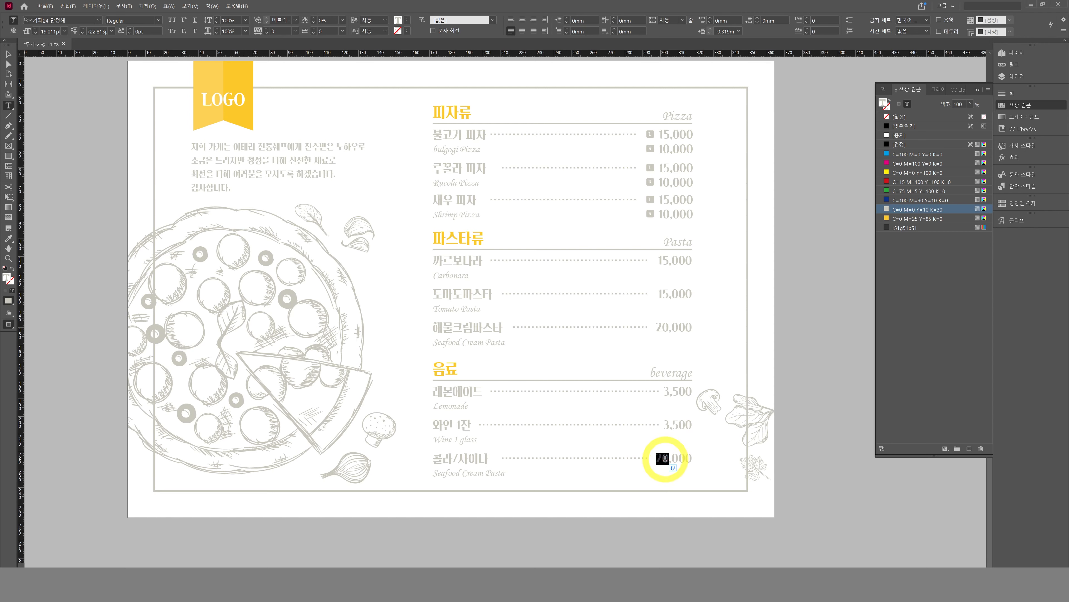
text(3)
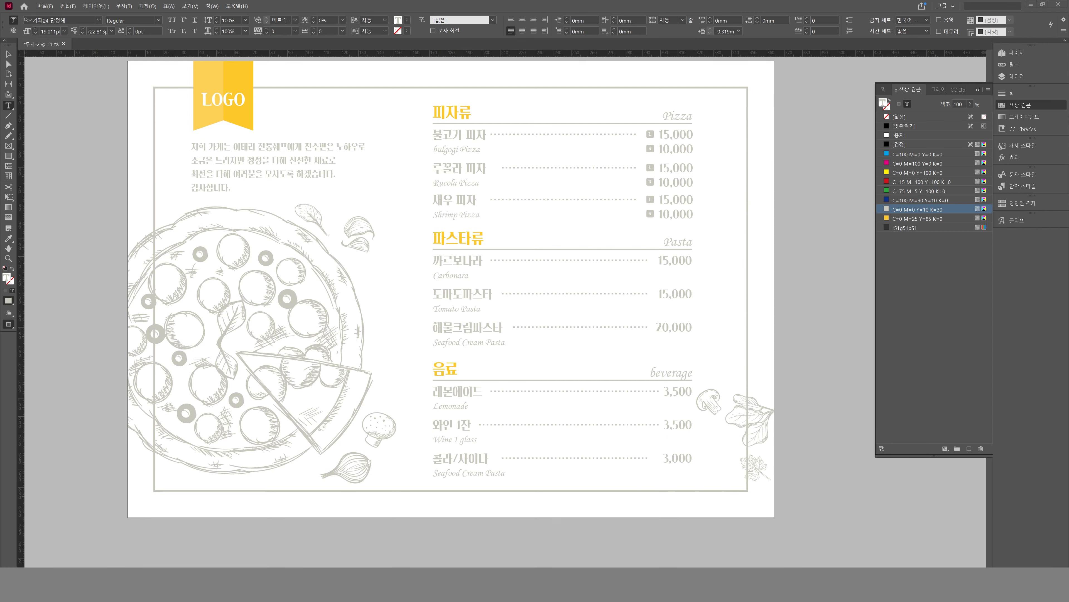
Step: Replace the Seafood Cream Pasta line under 콜라/사이다 with Cola and Cider
key(ctrl+c)
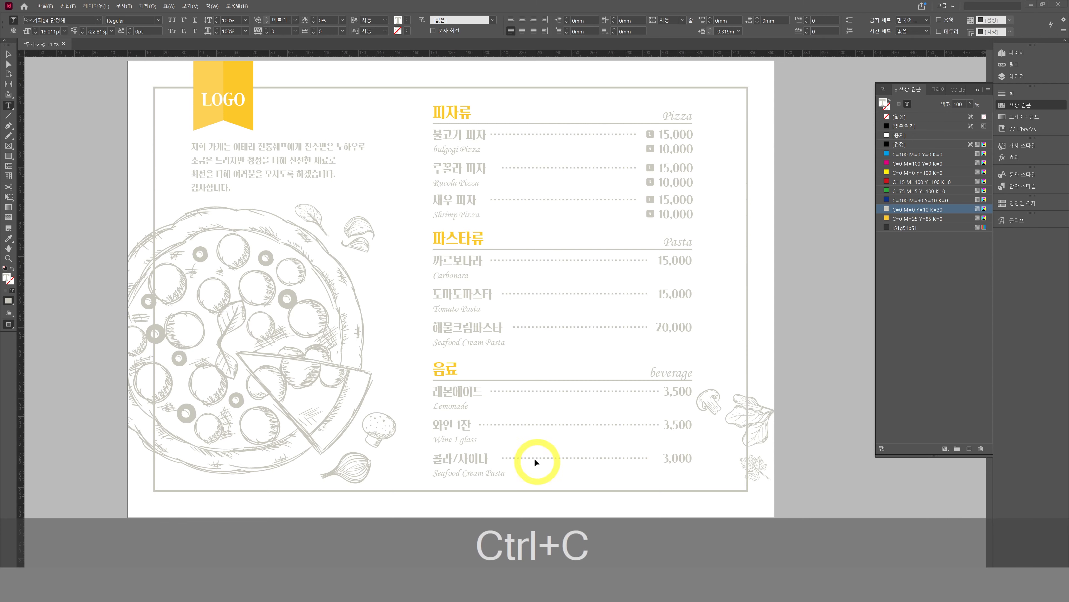
triple_click(452, 475)
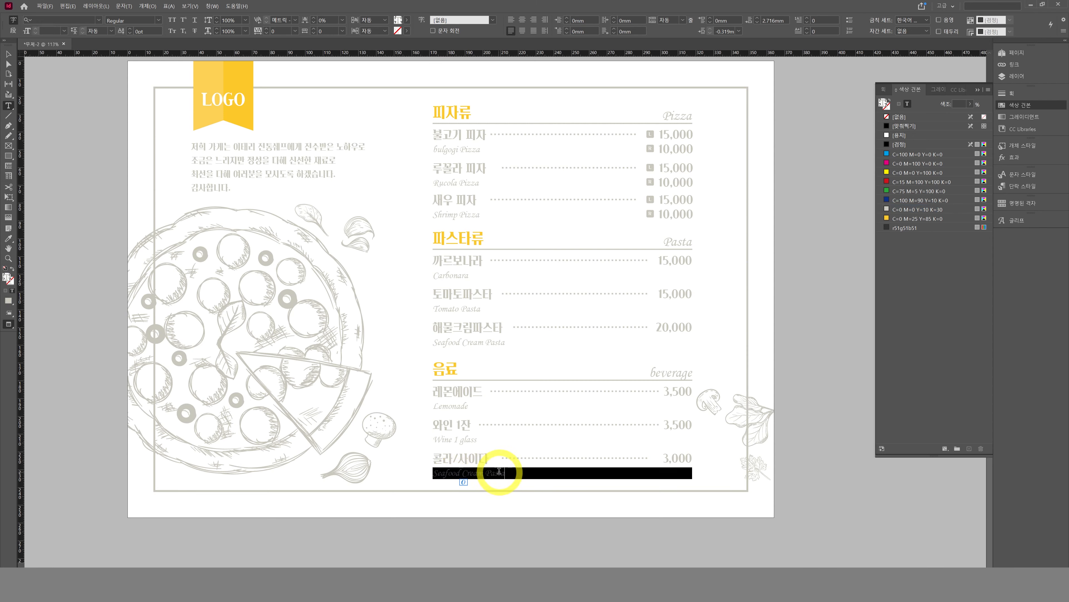
drag(505, 471, 389, 471)
key(ctrl+v)
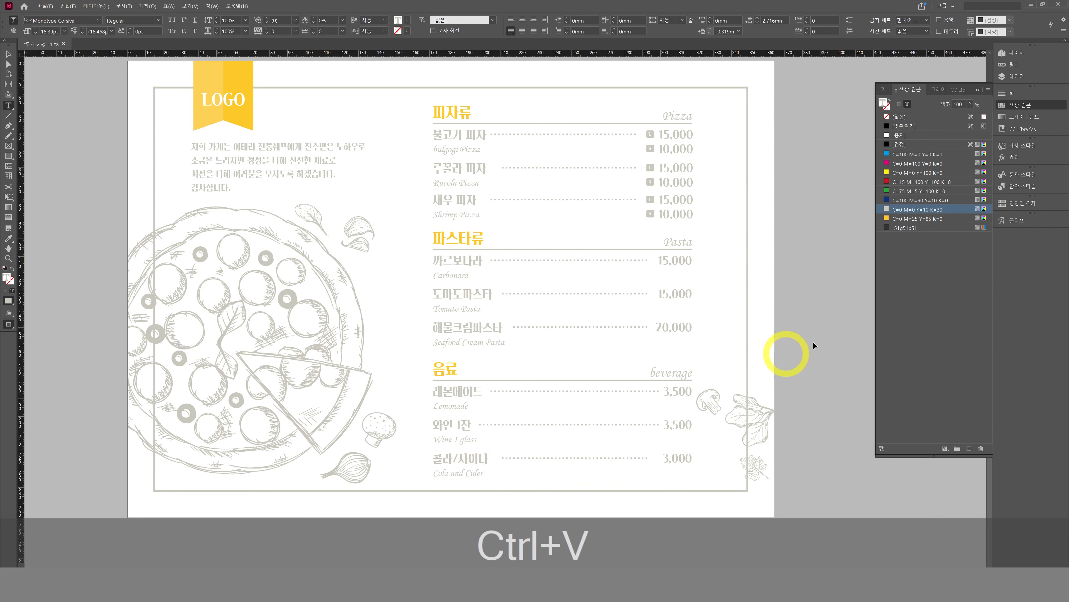
click(815, 341)
key(v)
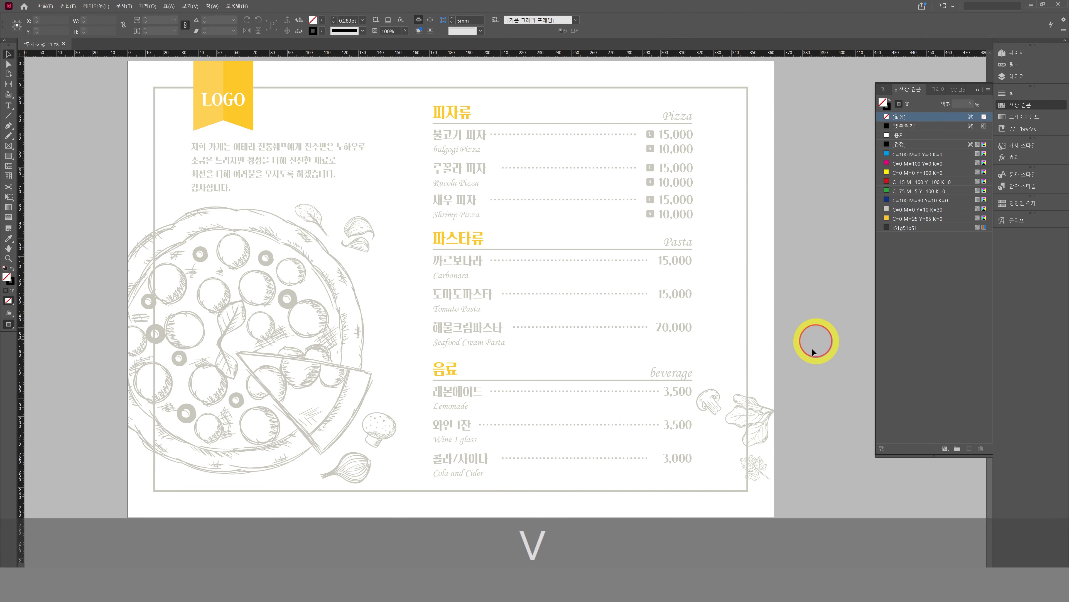
Step: Rotate the mushroom and herb illustrations to -32° and move them inward so they overlap the border's lower right corner
click(769, 433)
key(e)
drag(792, 508, 752, 523)
key(v)
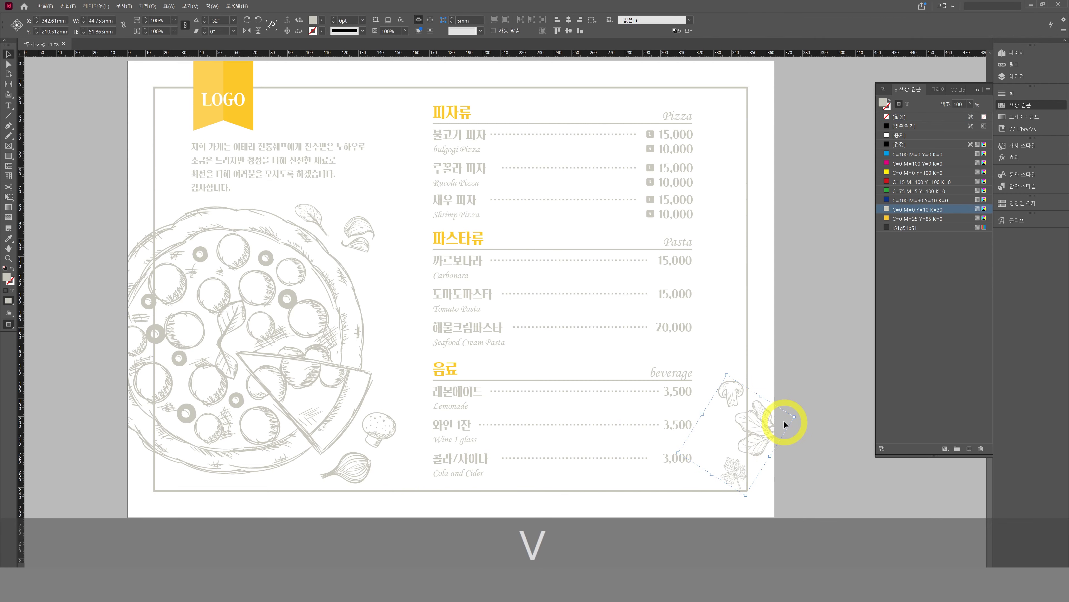
drag(775, 438, 758, 447)
key(v)
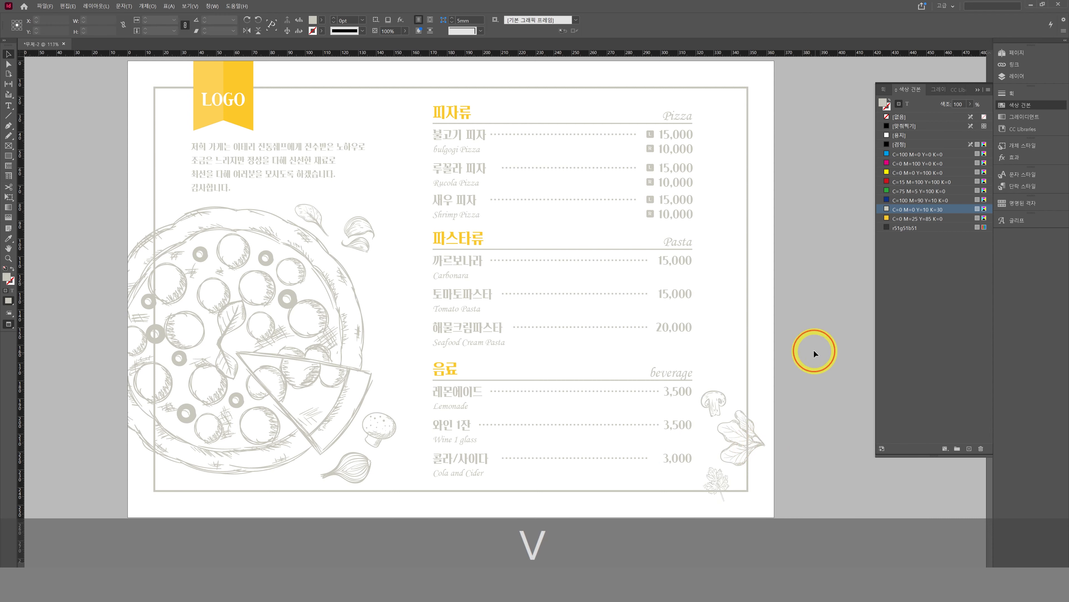
click(813, 349)
Step: Paste the three social media icons, fill them with C=0 M=25 Y=85 K=0 yellow, and place them beside the LOGO ribbon
click(813, 216)
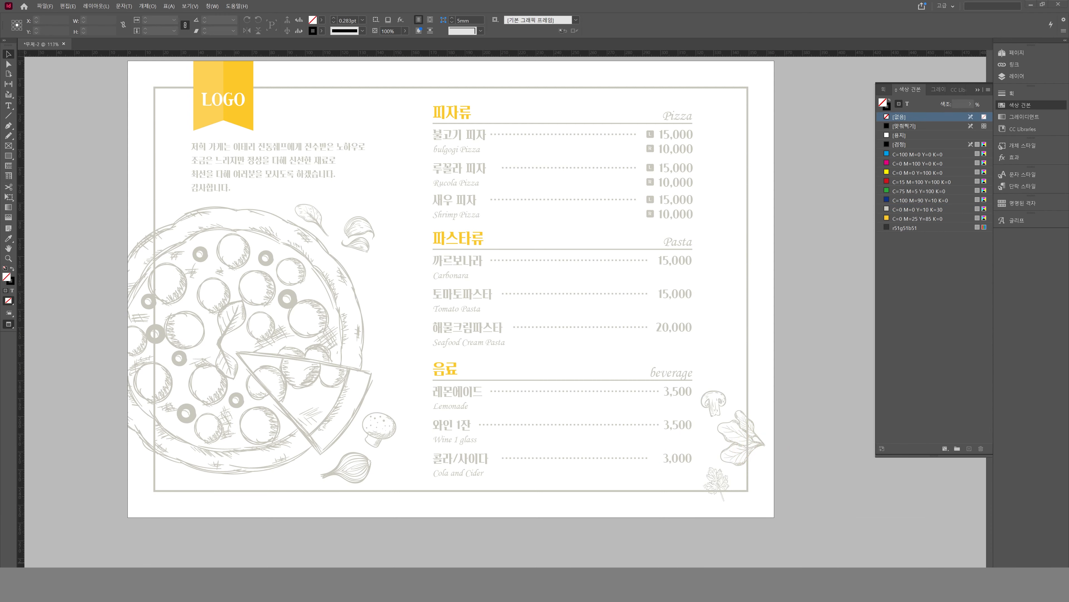
key(ctrl+y)
key(ctrl+space)
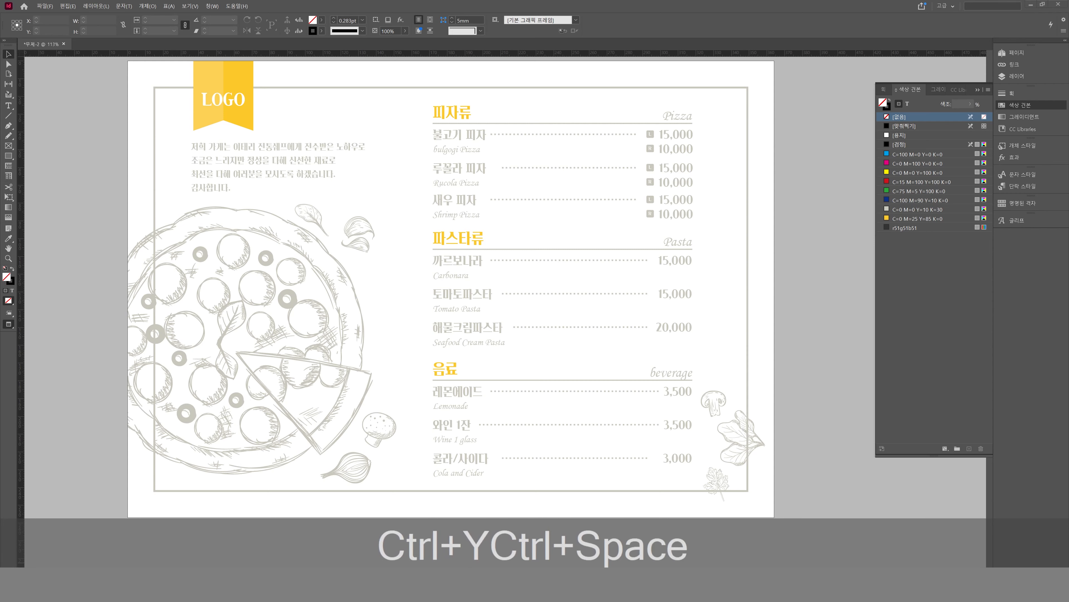
key(a)
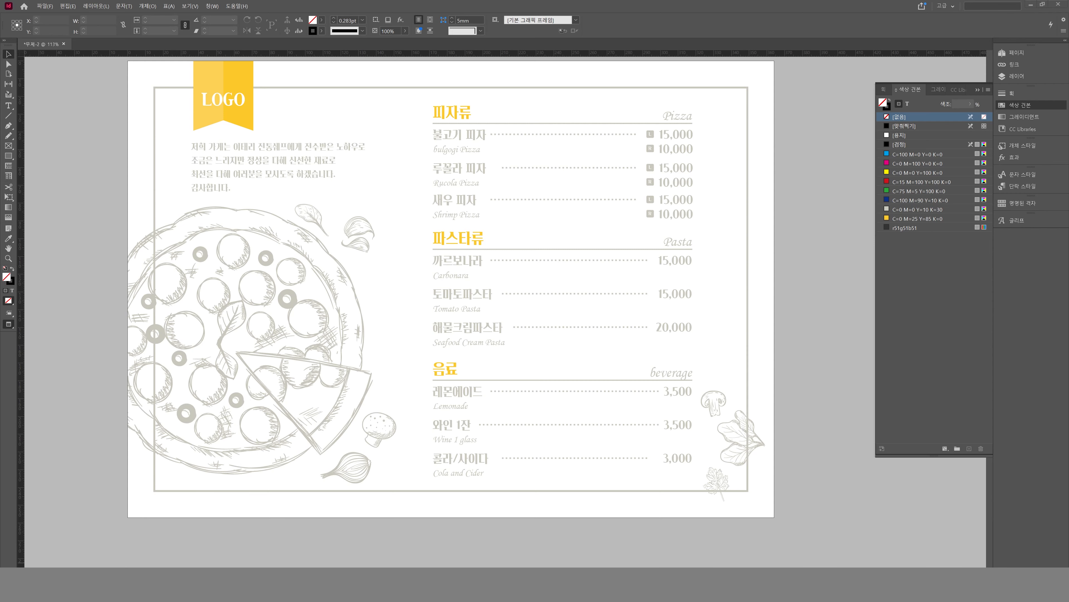
key(ctrl+c)
key(ctrl+v)
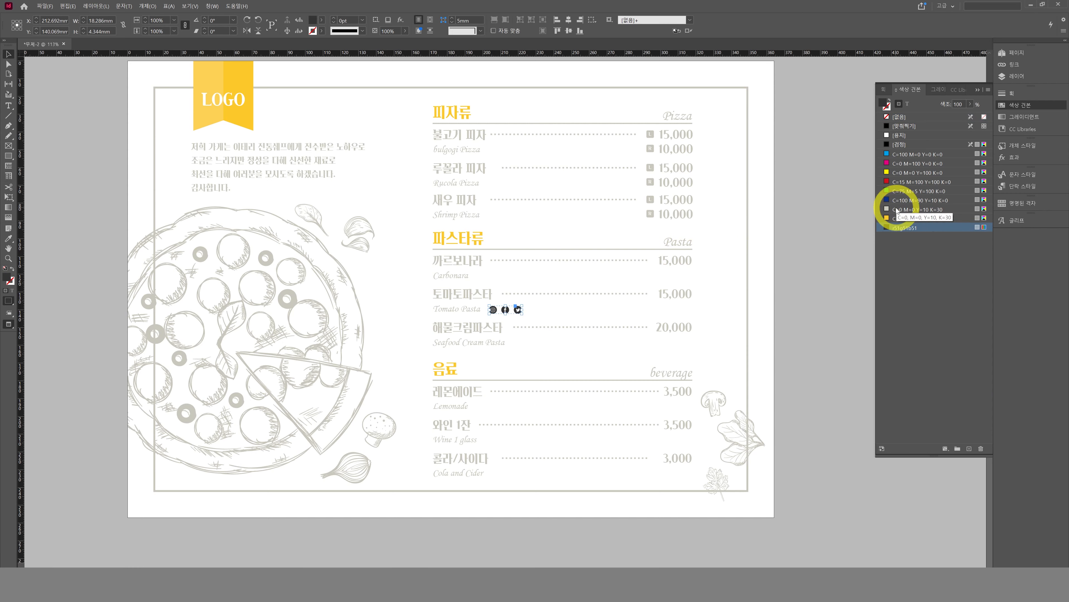
click(892, 218)
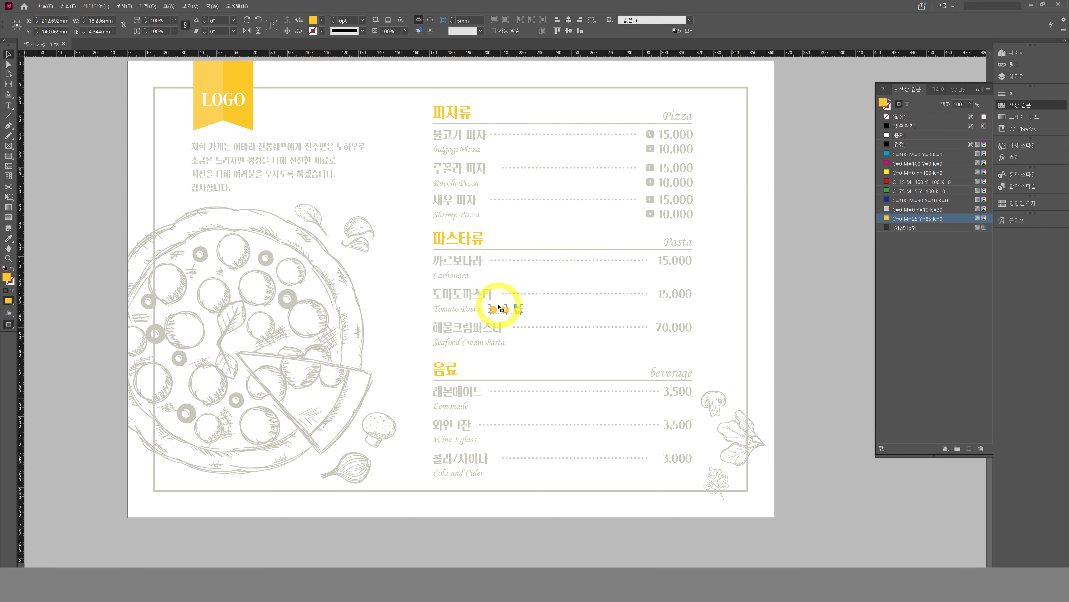
drag(501, 309, 346, 112)
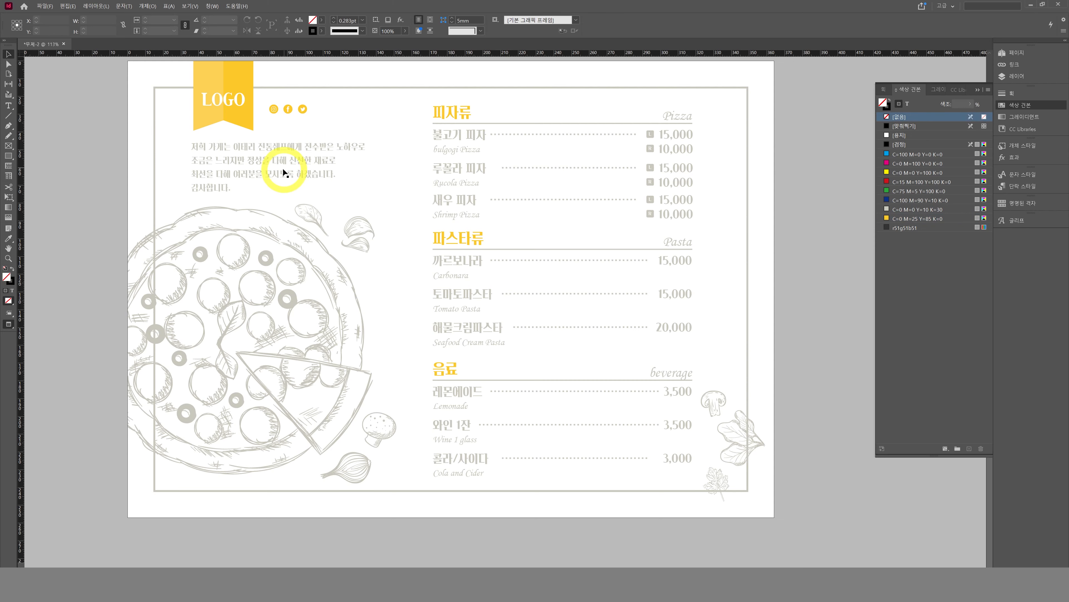
Step: Duplicate the introduction text frame below the social media icons and replace its text with Your Text
click(258, 173)
drag(257, 173, 298, 146)
key(t)
click(349, 131)
key(ctrl+a)
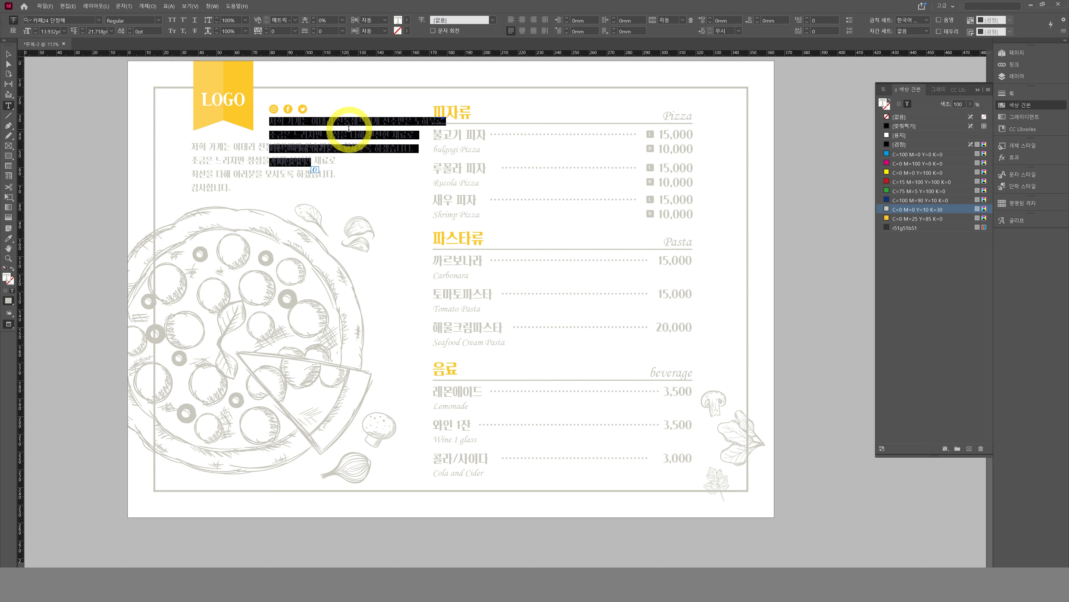
text(Your )
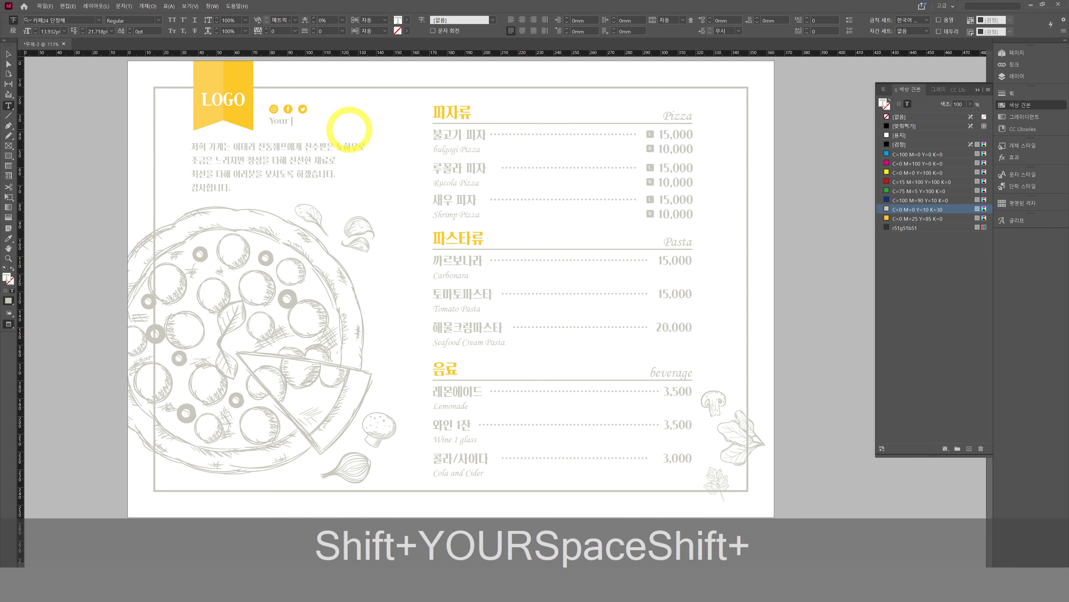
text(Text)
Step: Shrink the Your Text frame to about 43 × 6.8 mm so it fits its single line
key(ctrl+a)
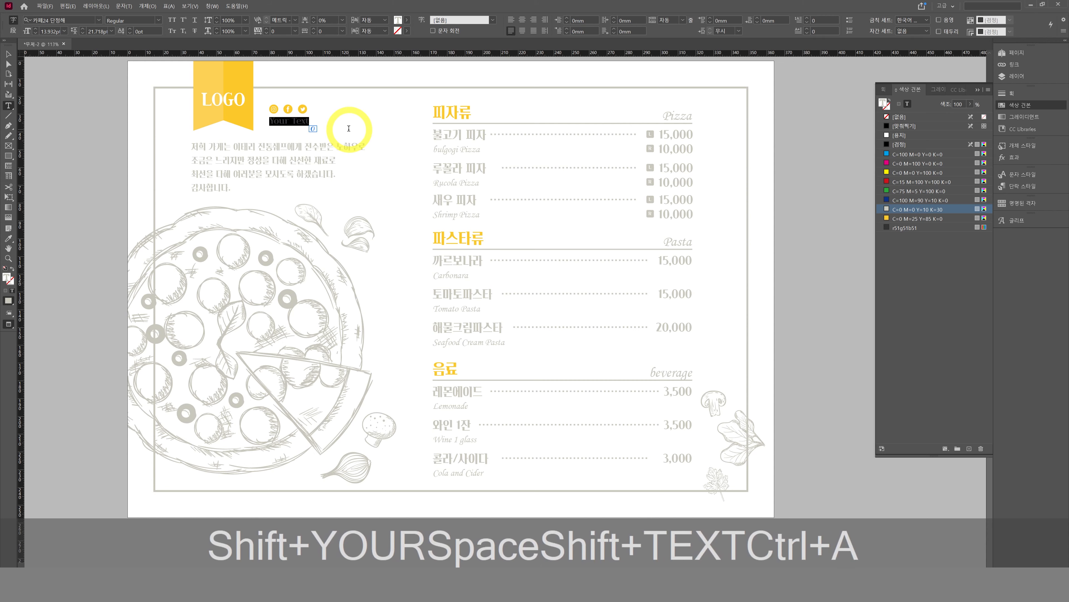
click(8, 54)
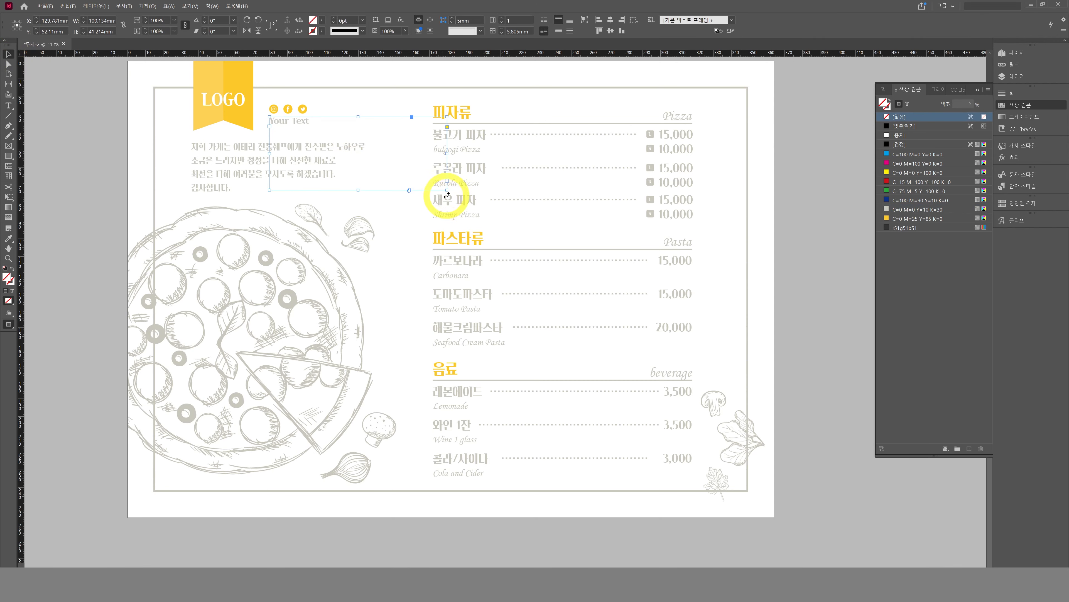
drag(448, 190, 346, 124)
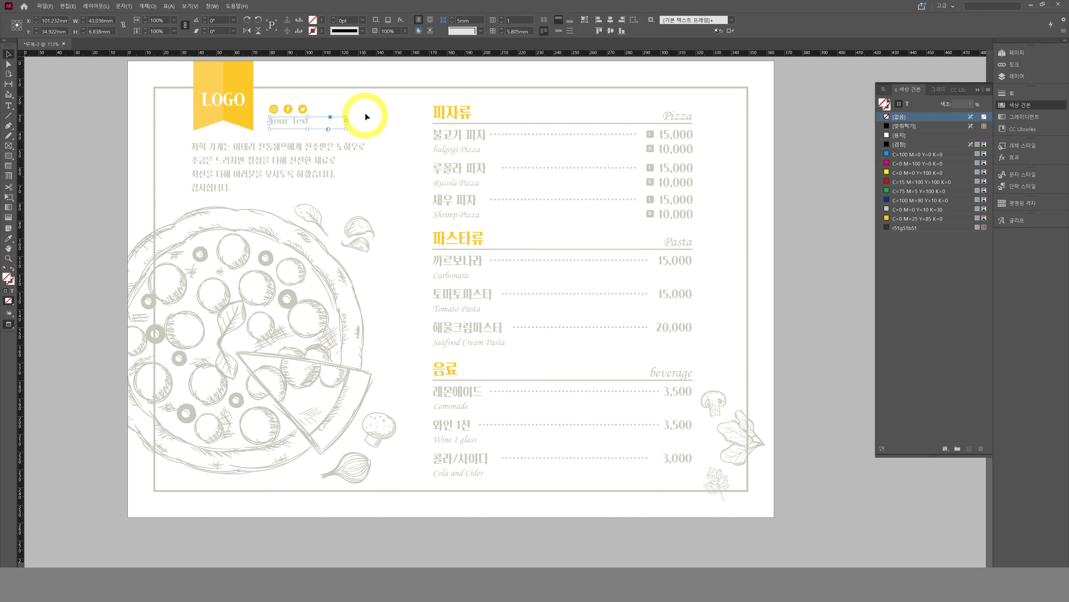
click(372, 105)
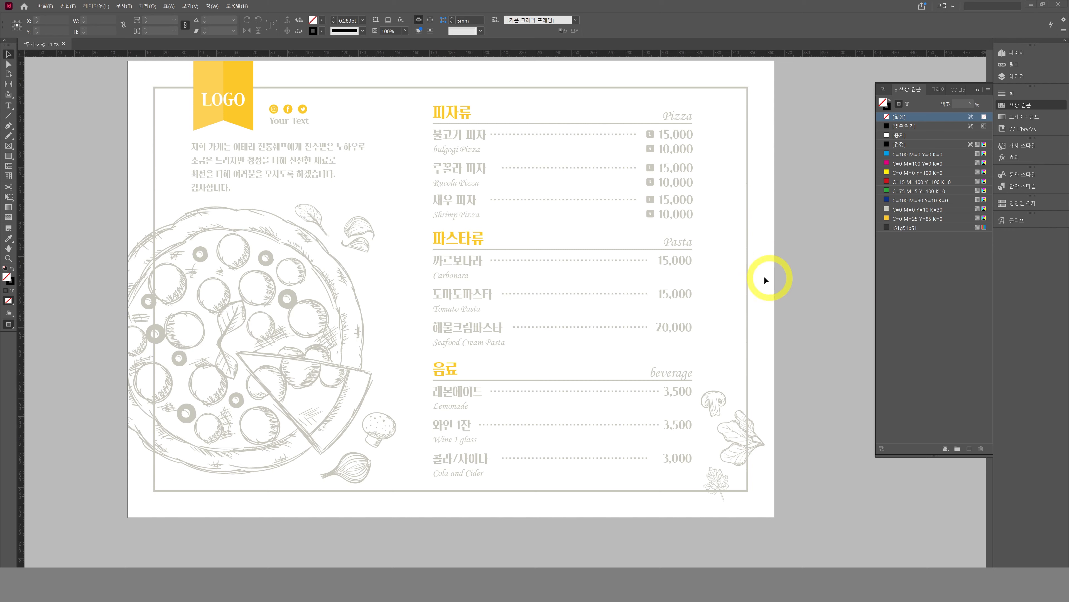
Step: Move all pizza, pasta and beverage sections together to the left, to X 237.75 mm
drag(527, 102, 679, 463)
key(shift+Left)
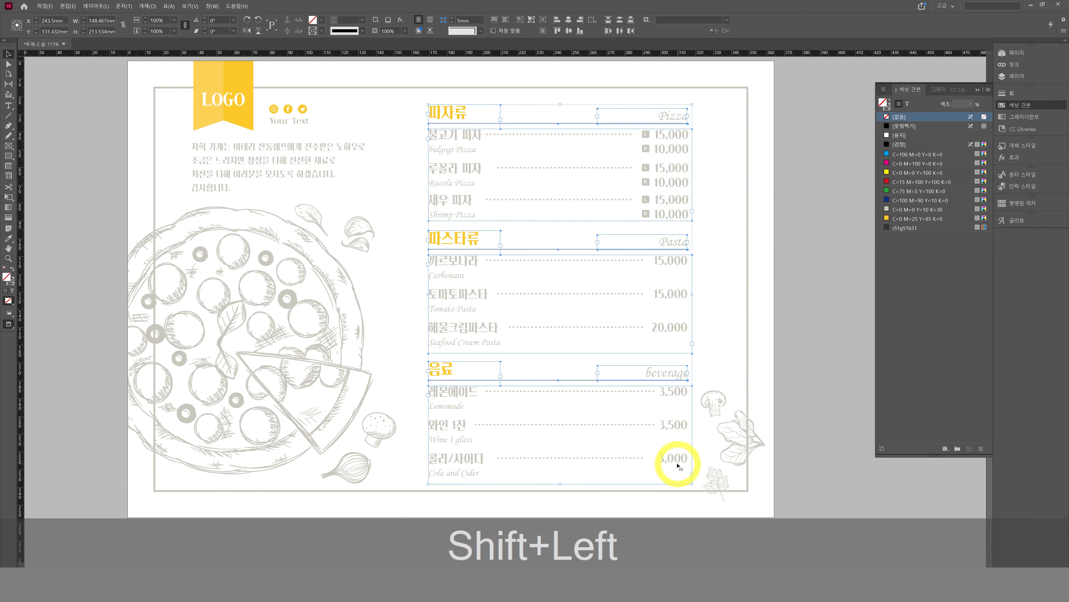
key(Left)
key(Left)
key(Left)
key(Left)
key(Left)
key(Left)
key(Left)
key(Left)
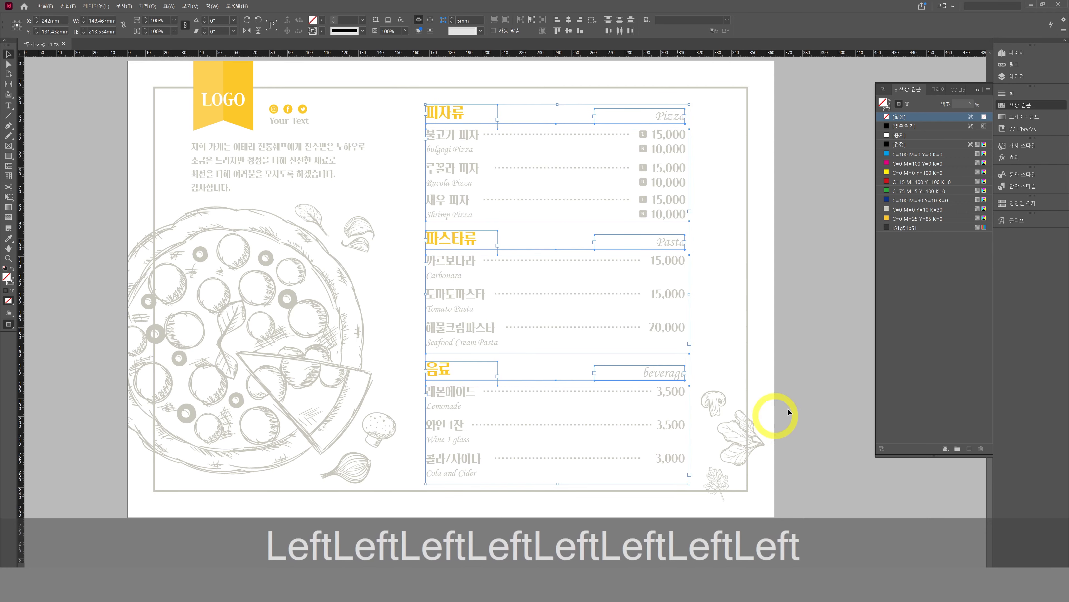
key(Left)
key(Left)
key(Left)
key(Left)
key(Left)
key(Left)
key(Left)
key(Left)
key(Left)
key(Left)
key(Left)
key(Left)
key(Left)
key(Left)
key(Left)
key(Left)
key(Left)
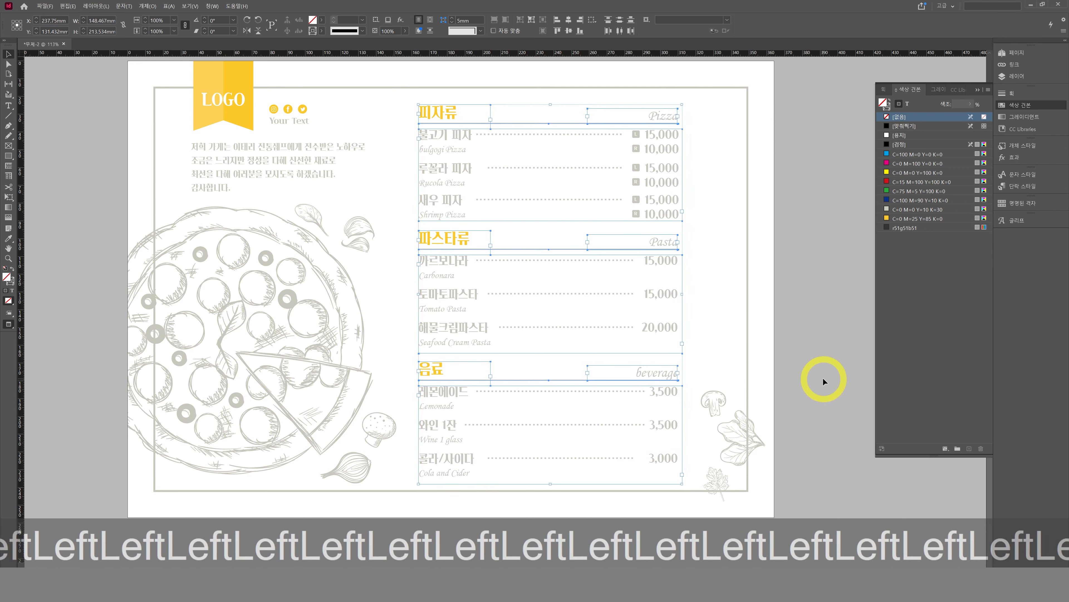
click(823, 377)
Step: Leave preview mode, duplicate the Pizza label onto the pasteboard, left-align it and replace its text with Since 1979
drag(824, 378, 740, 387)
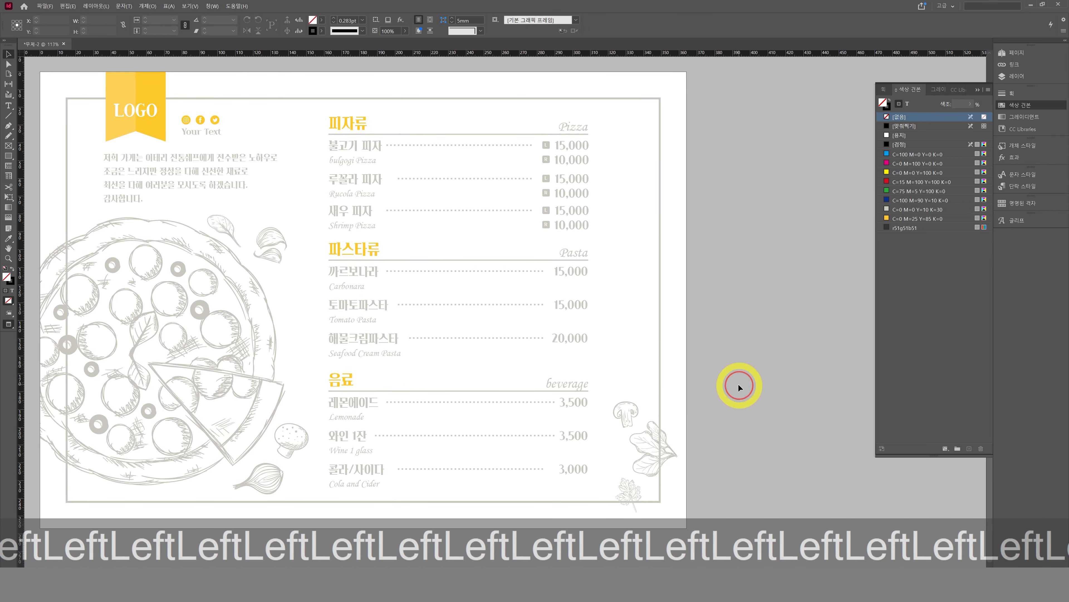
key(w)
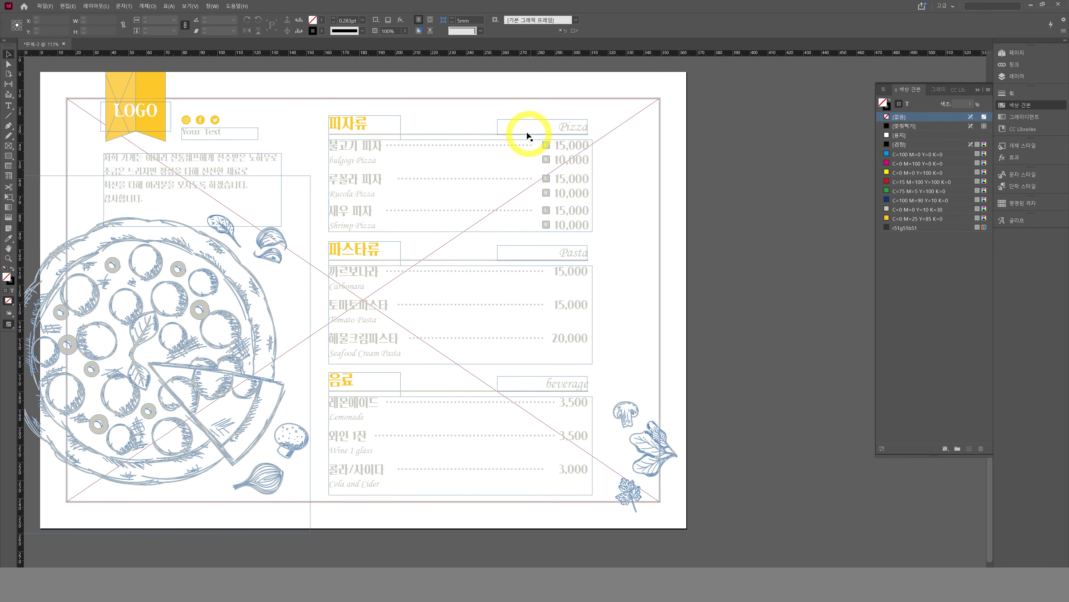
drag(528, 135, 723, 173)
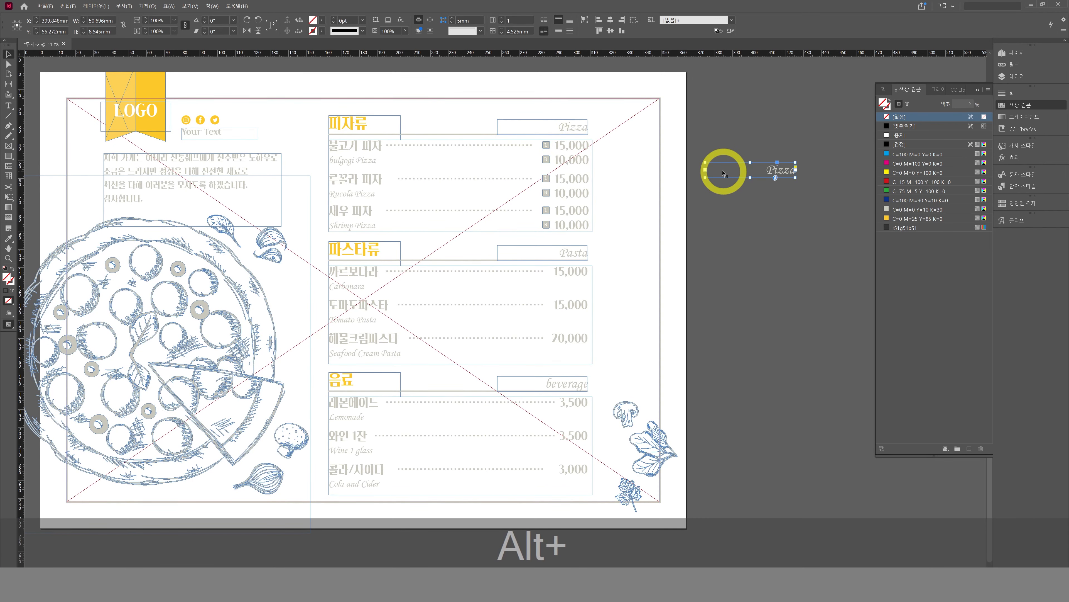
key(ctrl+alt+shift+l)
key(t)
key(ctrl+a)
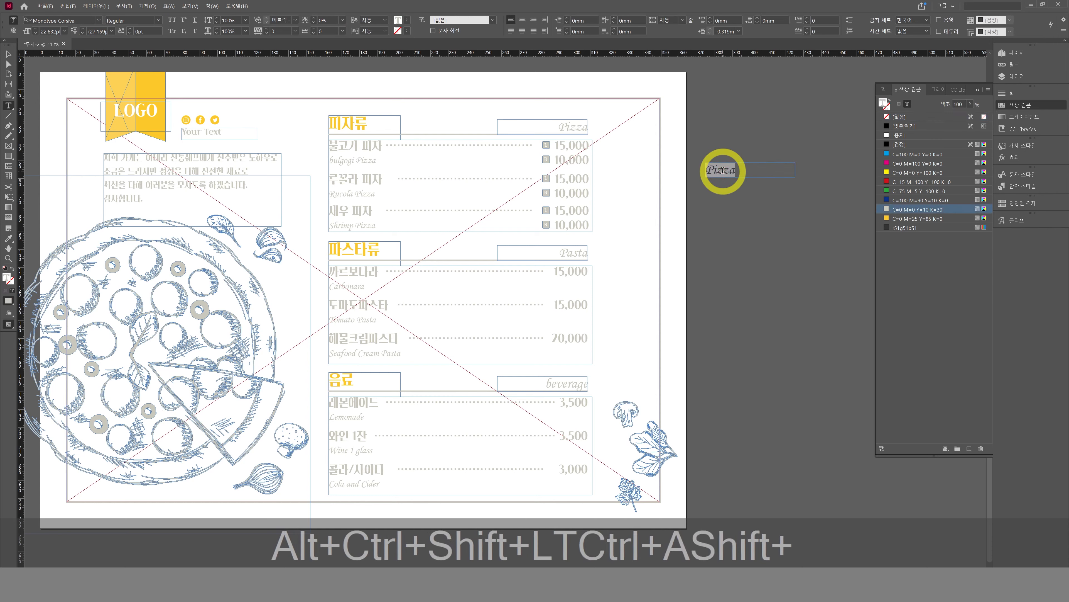
text(Sa)
key(BackSpace)
text(ince)
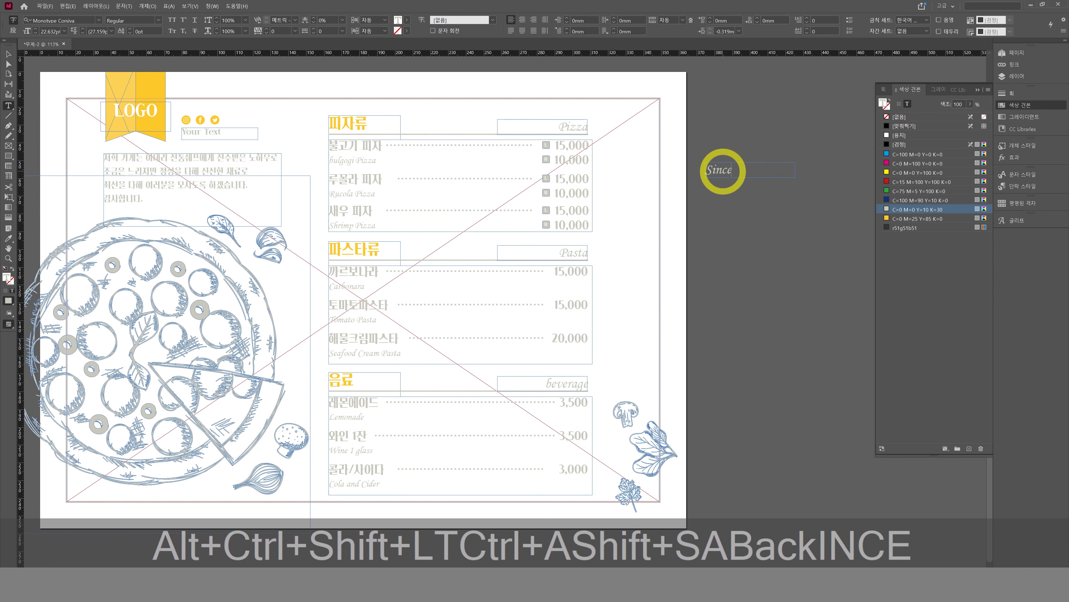
text( 1979)
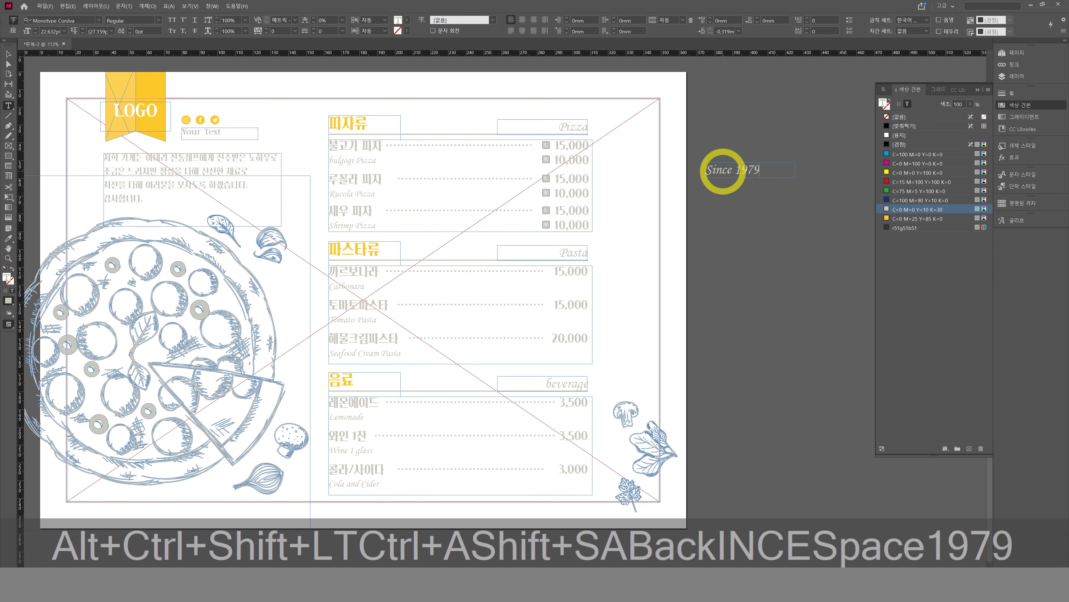
Step: Rotate the Since 1979 text 90° and place it vertically inside the page border, right of the menu prices
click(8, 54)
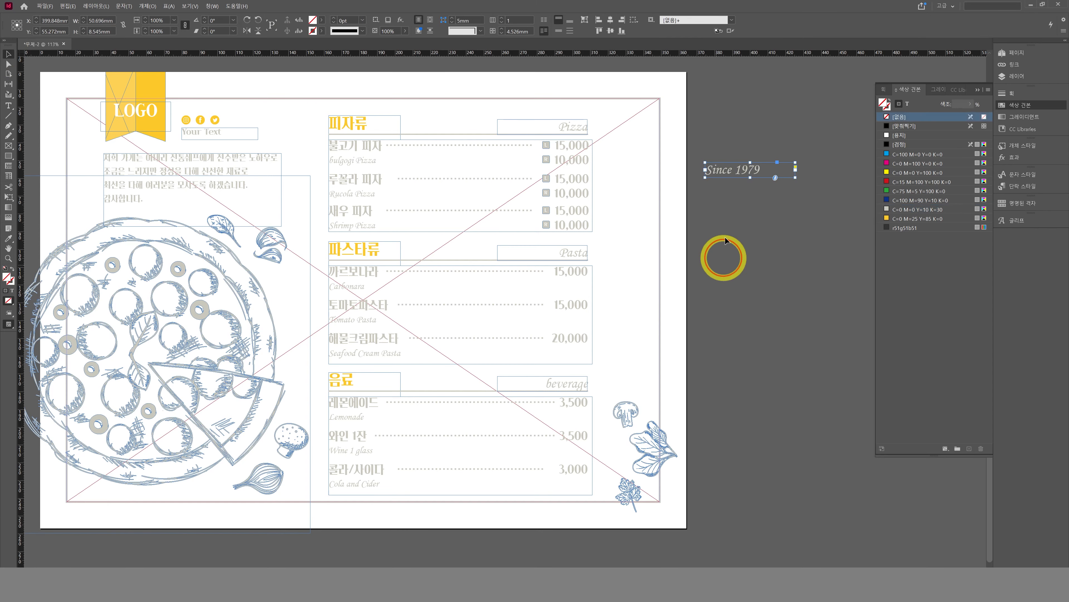
drag(733, 174, 727, 212)
key(e)
key(shift+v)
Step: Enlarge the vertical Since 1979 text to about 184.8 × 31.2 mm, move it to about X 333.4, Y 100.4 mm, and preview the page
key(ctrl+alt+period)
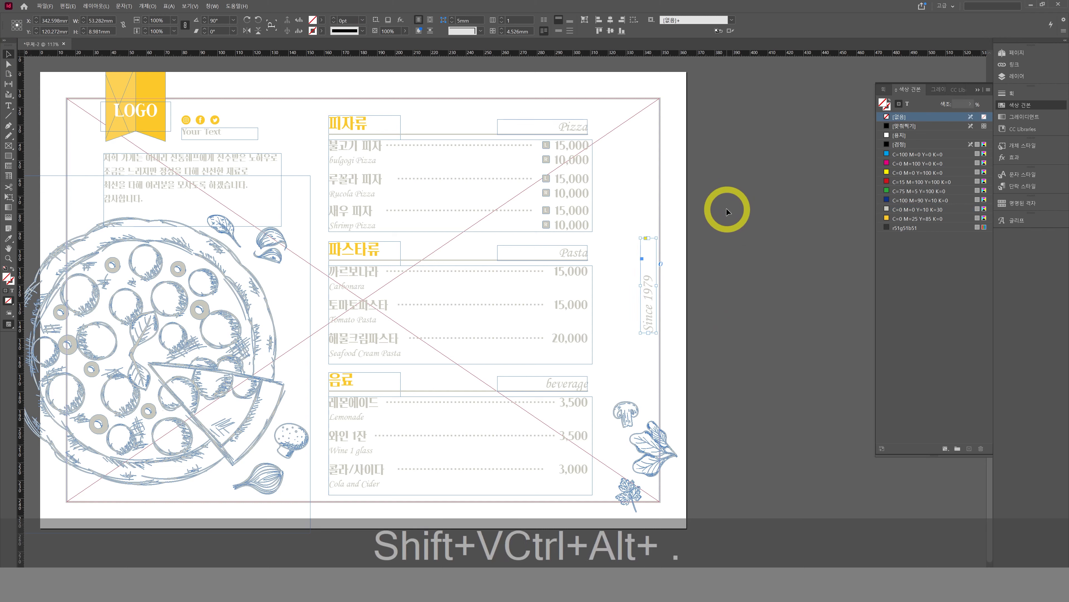
key(ctrl+alt+period)
key(ctrl+alt+period)
key(ctrl+alt+period)
key(ctrl+alt+period)
key(ctrl+alt+period)
key(ctrl+alt+period)
key(ctrl+alt+period)
key(ctrl+alt+period)
key(ctrl+alt+period)
key(ctrl+alt+period)
key(ctrl+alt+period)
key(ctrl+alt+period)
key(ctrl+alt+period)
key(ctrl+alt+period)
key(ctrl+alt+period)
key(ctrl+alt+period)
key(ctrl+alt+period)
key(ctrl+alt+period)
key(ctrl+alt+period)
key(ctrl+alt+period)
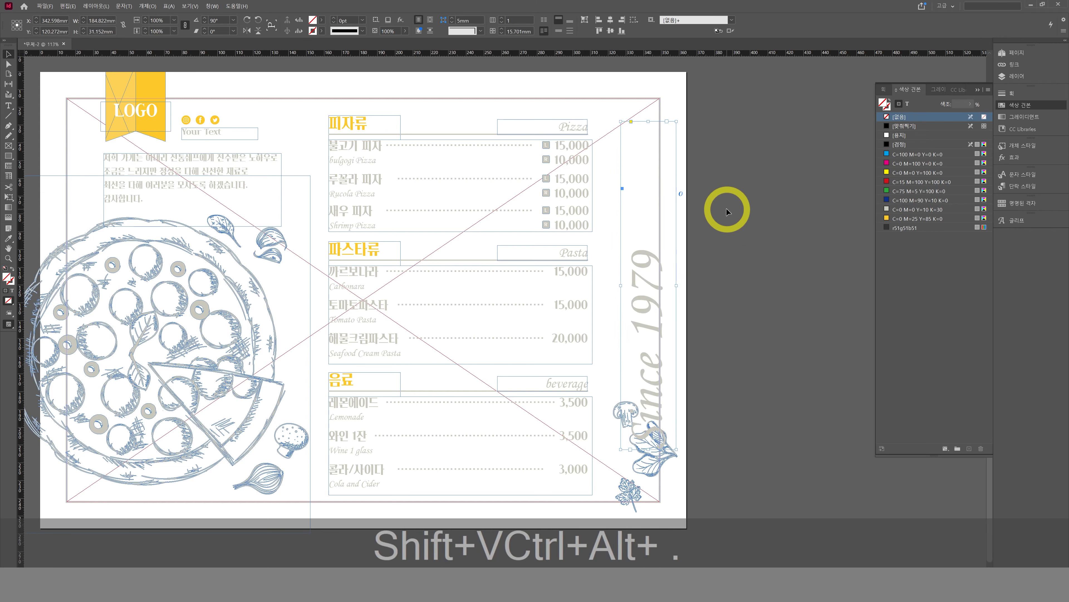
drag(645, 380, 632, 350)
key(w)
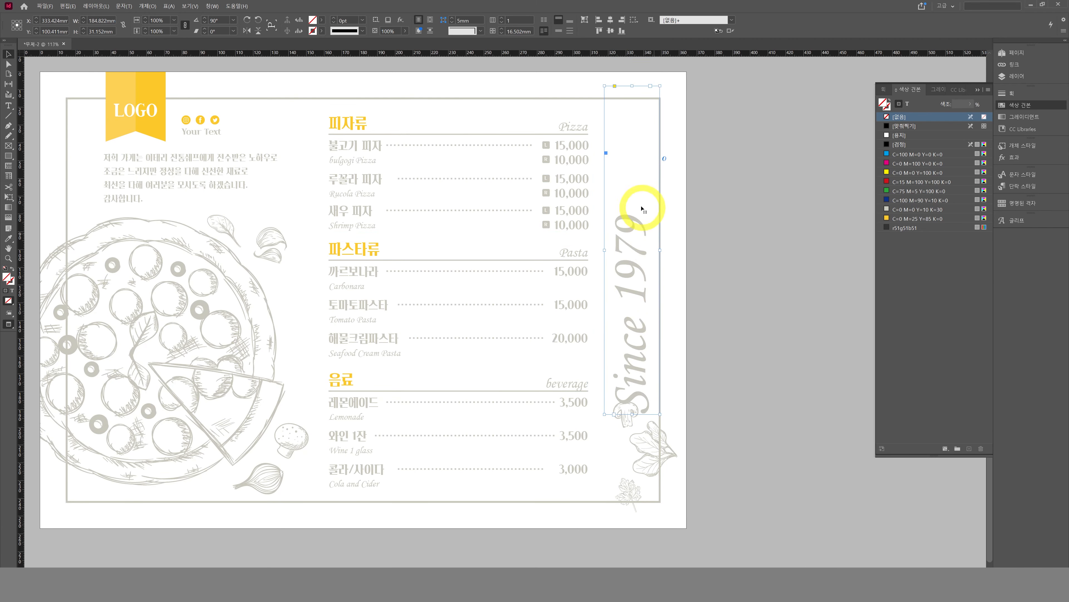
Step: Shorten the vertical Since 1979 text frame to about 126.3 mm and move it up to about X 330.6, Y 95.9 mm
drag(632, 88, 628, 190)
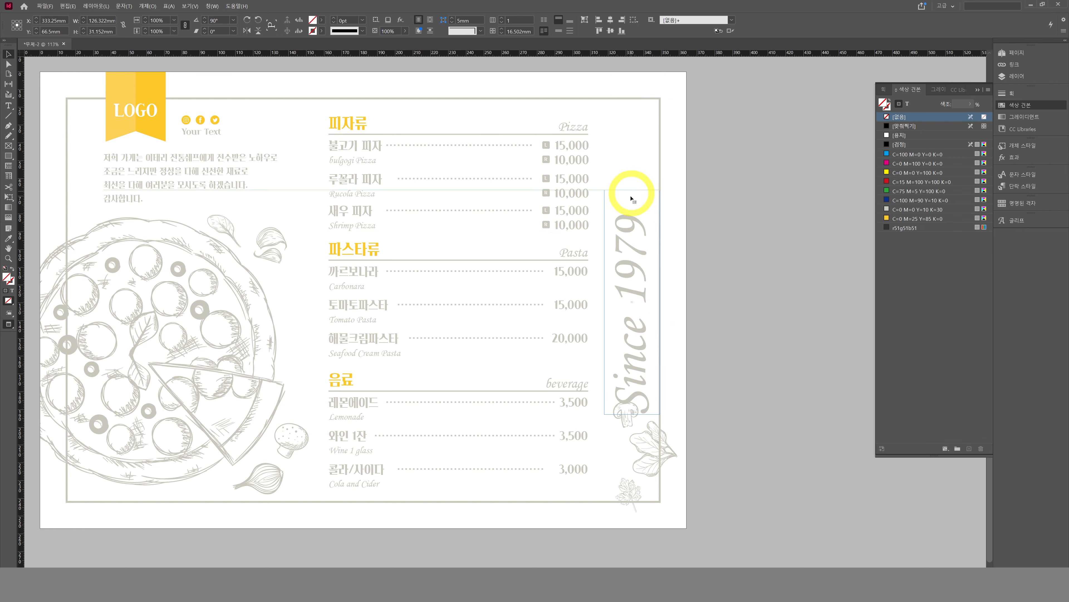
drag(640, 312, 634, 251)
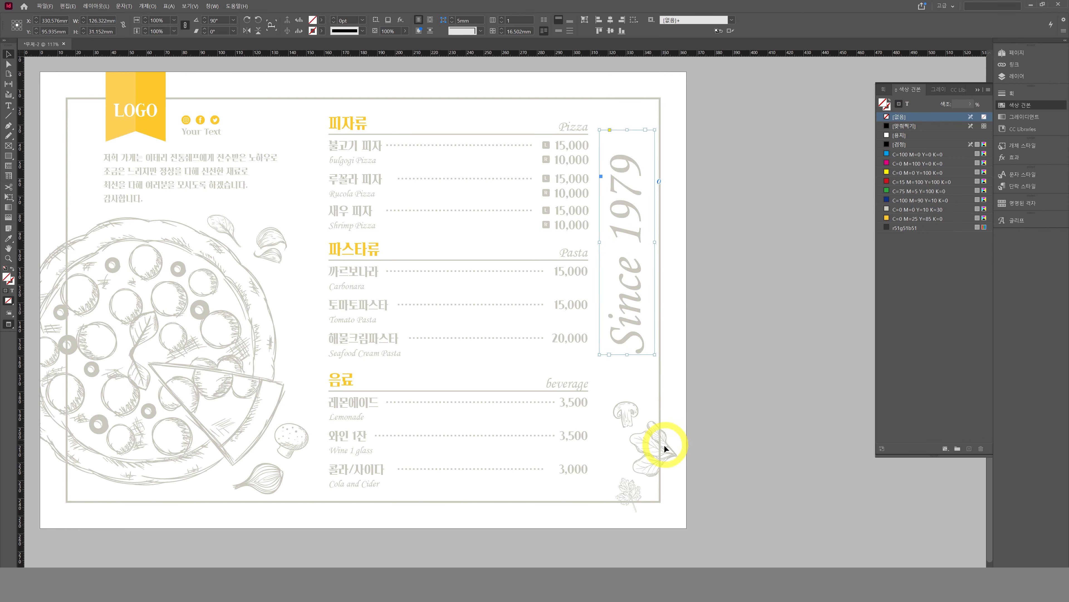
Step: Move the mushroom and leaf illustration group slightly up and to the left, below the vertical Since 1979 text
click(654, 455)
drag(654, 456, 647, 434)
click(740, 425)
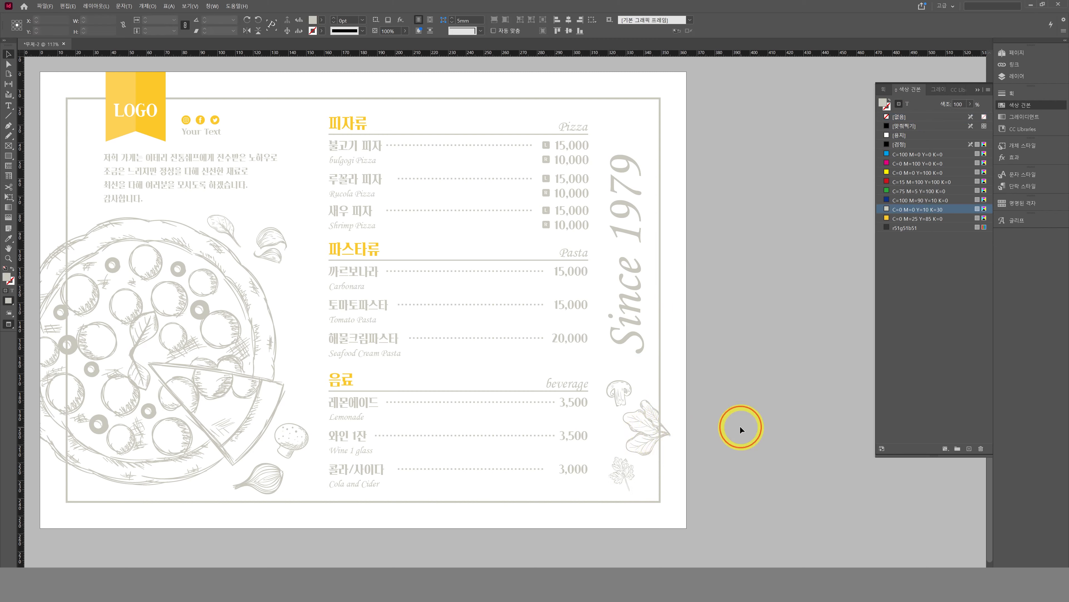
Step: Swap the fill and stroke of the Since 1979 text itself, giving it grey outlined letters with no fill
click(640, 227)
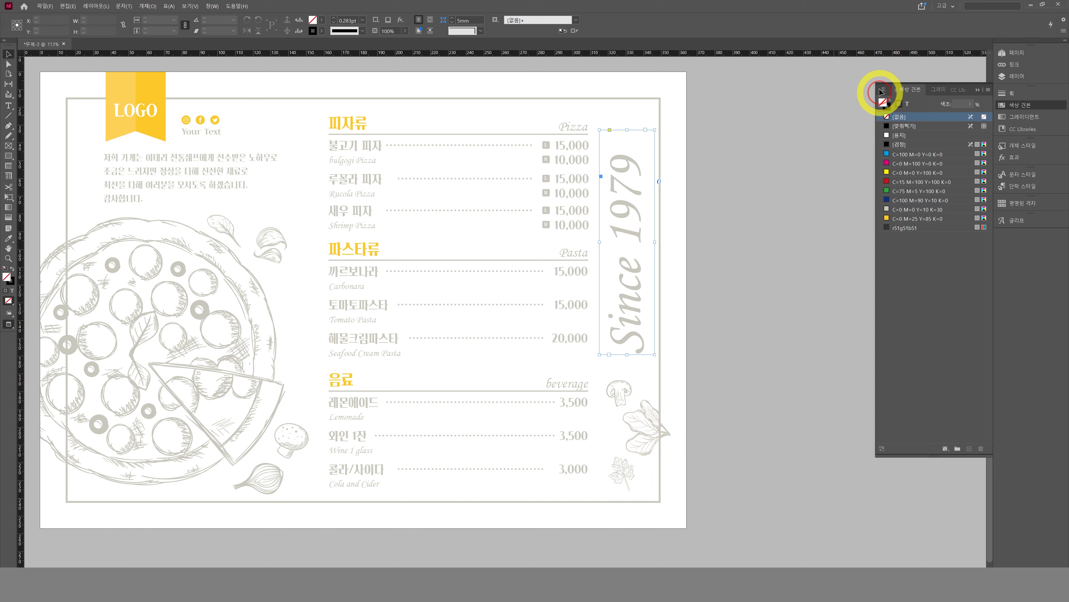
click(906, 104)
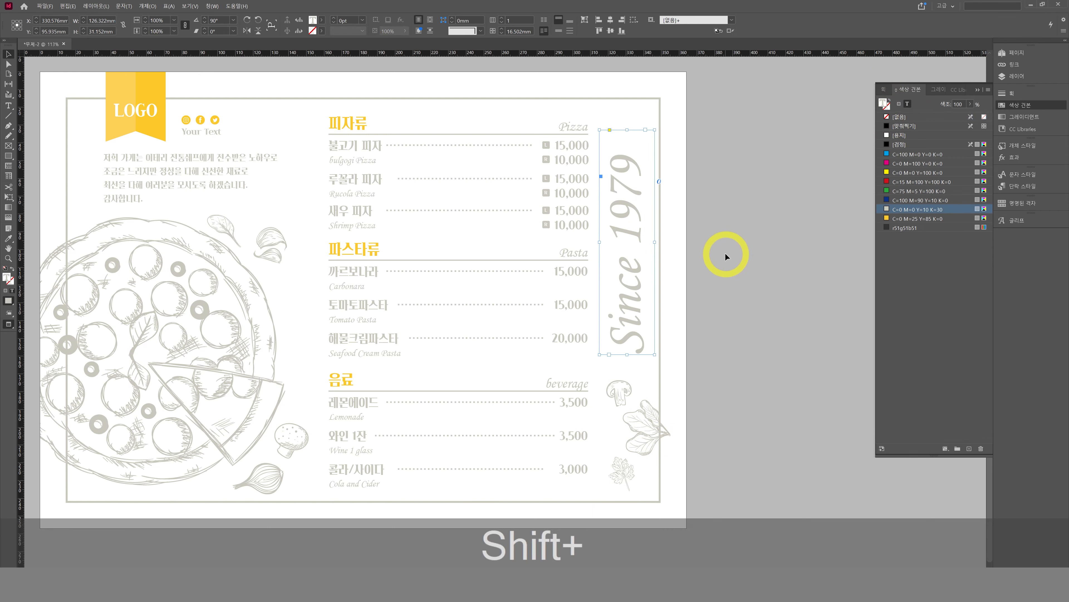
key(shift+x)
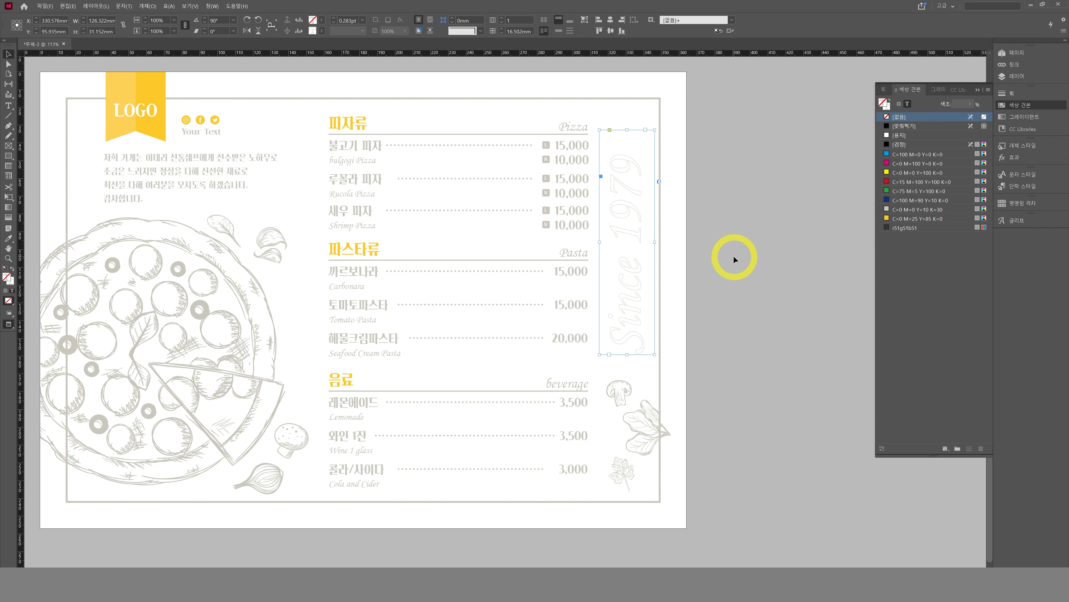
Step: Right-align the outlined Since 1979 text within its frame and nudge it into place inside the page border
key(ctrl+shift+c)
click(734, 256)
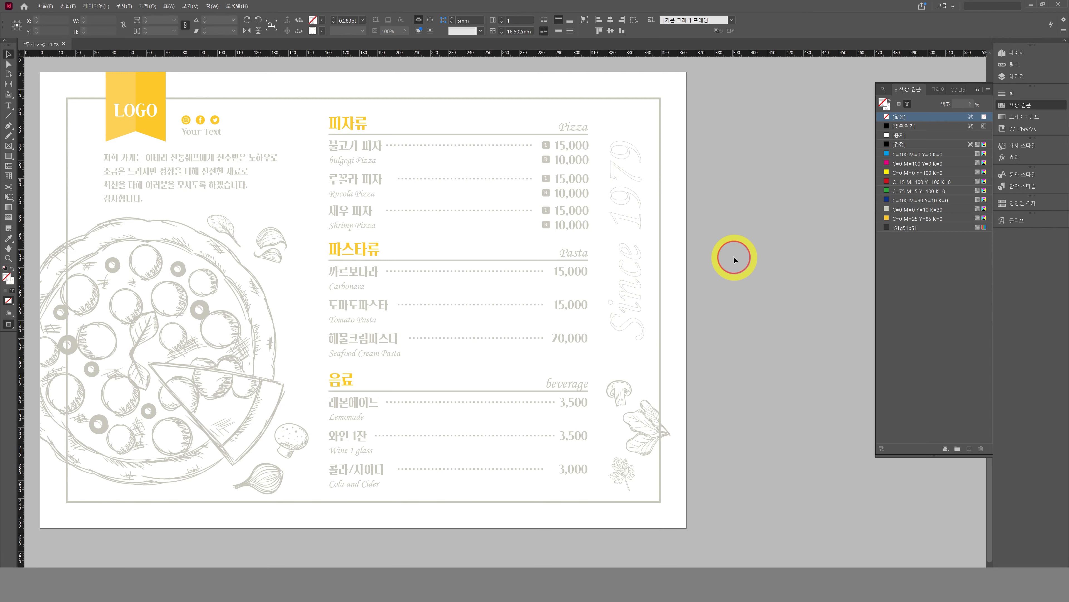
click(625, 306)
key(ctrl+shift+r)
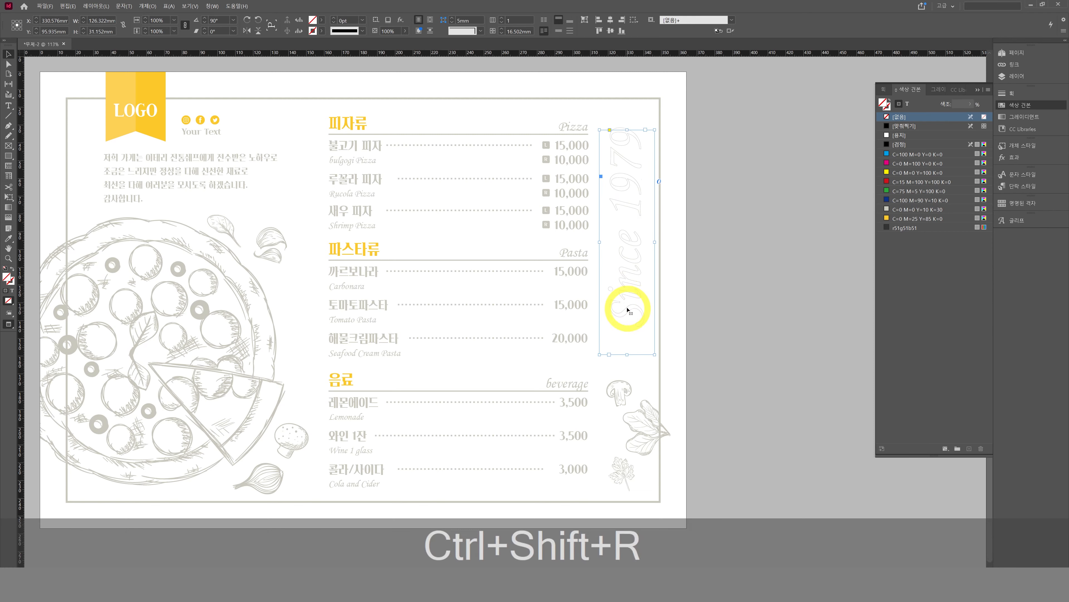
click(728, 289)
drag(627, 293, 626, 299)
click(729, 352)
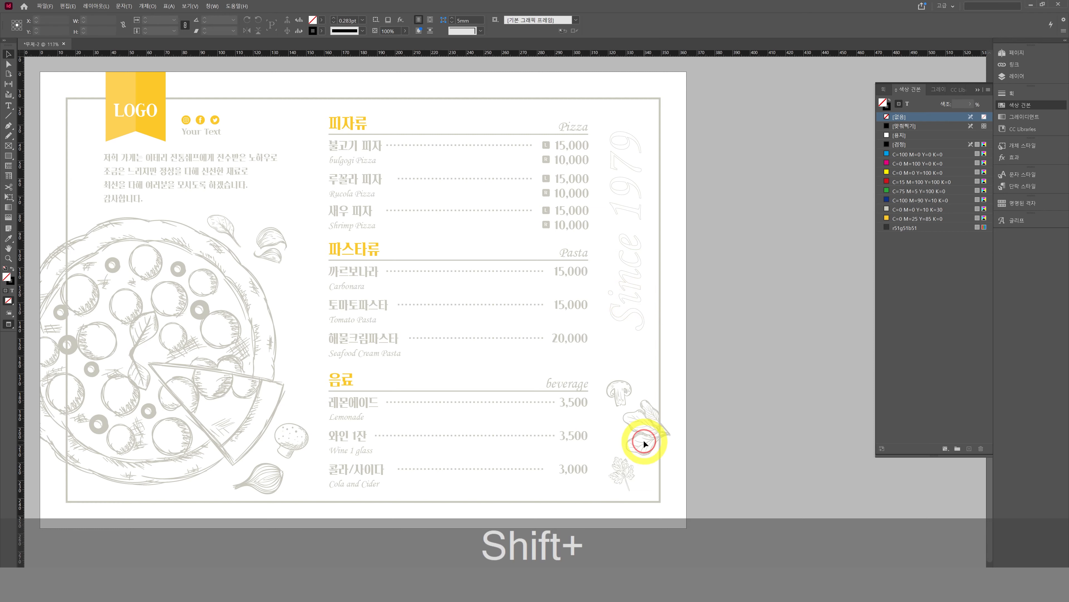
Step: Shift the mushroom, leaf and herb illustration group slightly left beneath the outlined Since 1979 text
drag(644, 443, 633, 420)
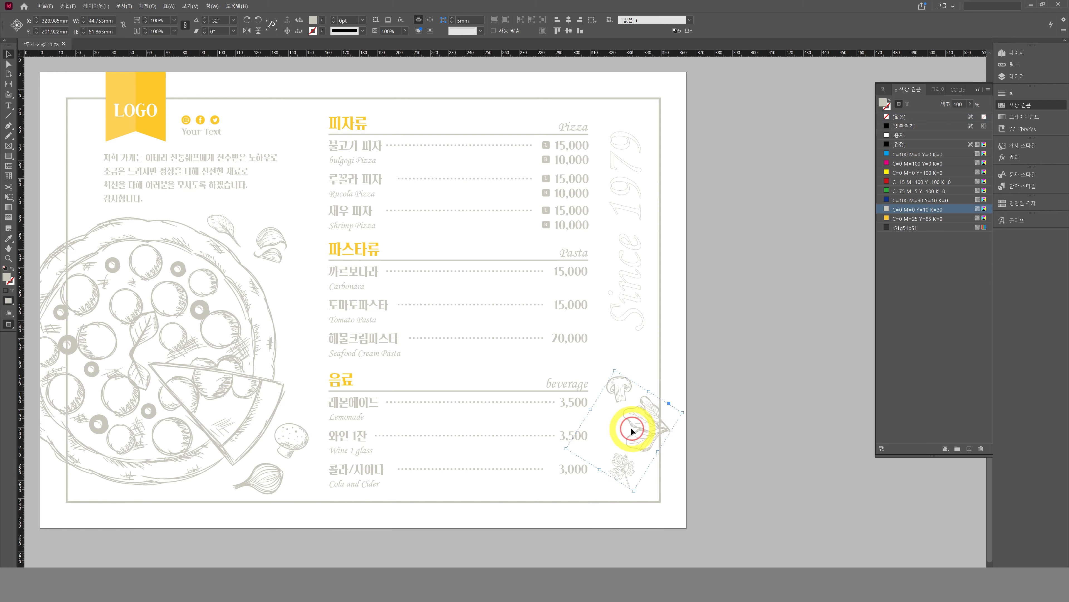
click(728, 431)
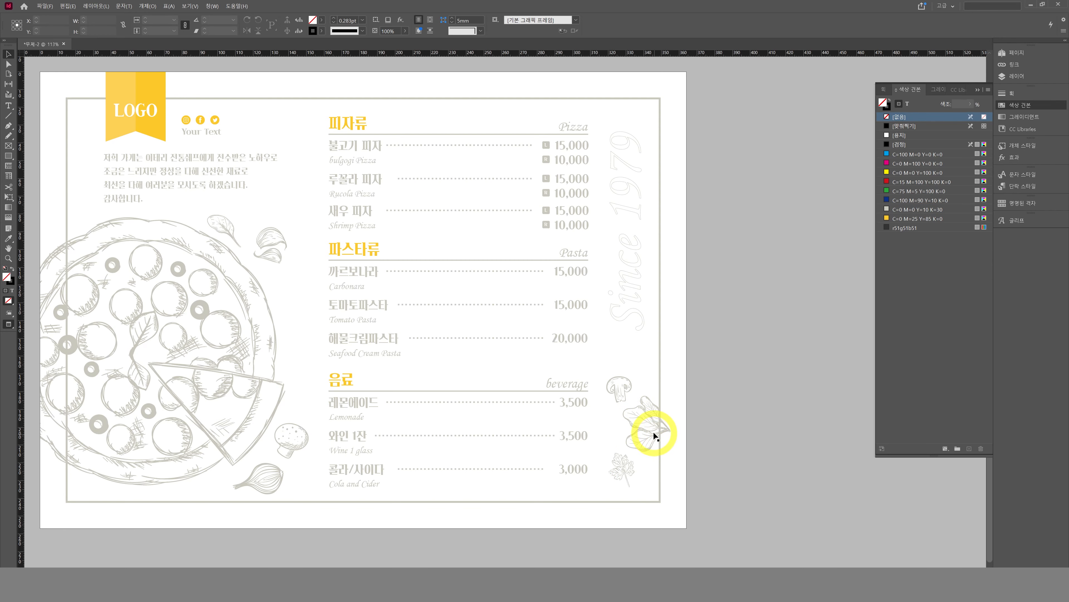
key(ctrl+z)
click(728, 427)
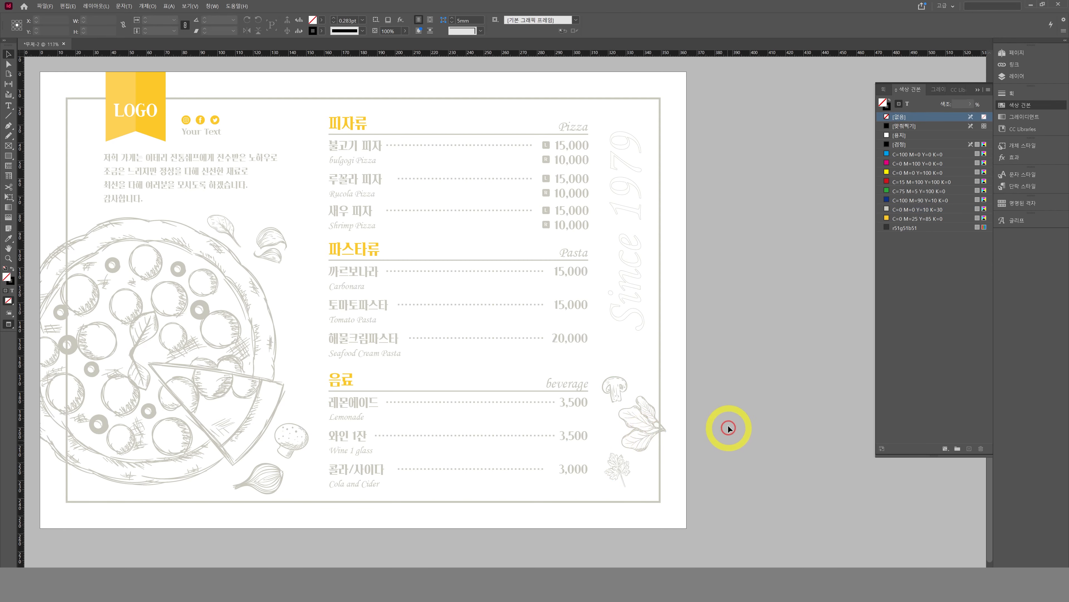
scroll(728, 428, down, 2)
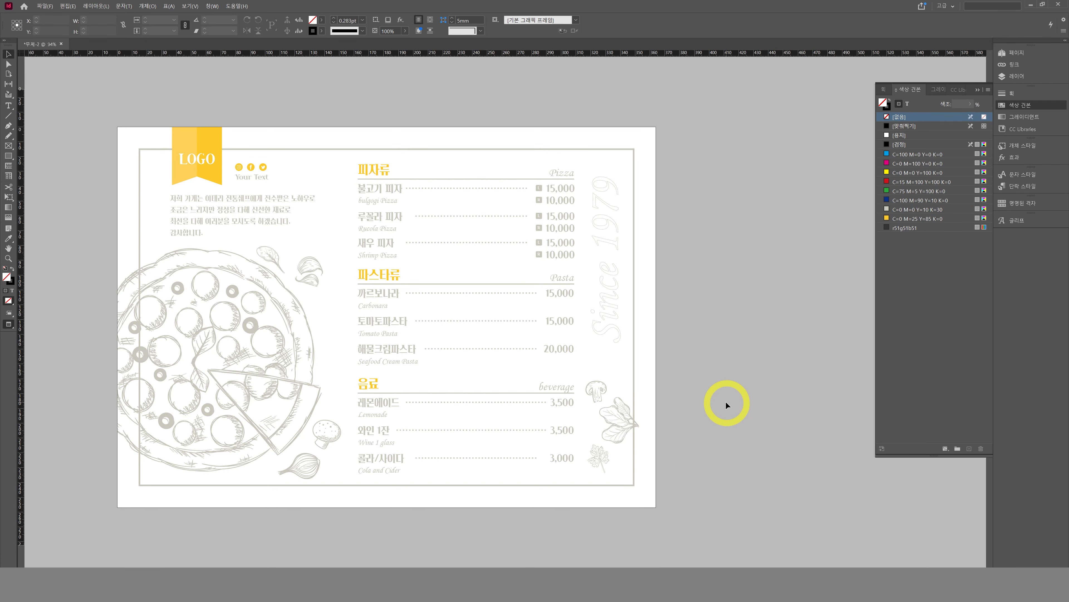
key(ctrl+minus)
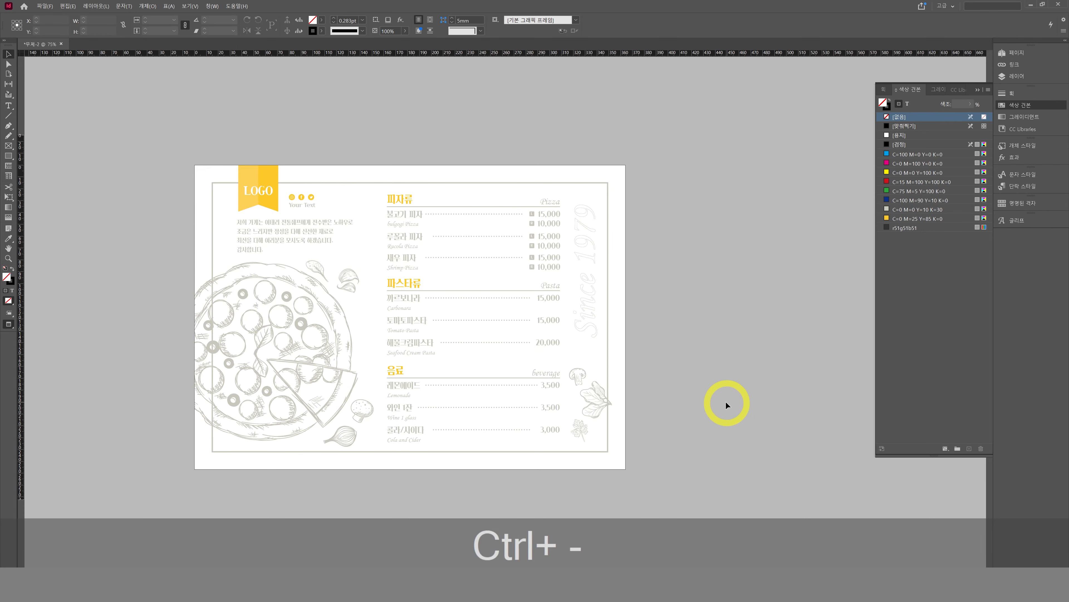